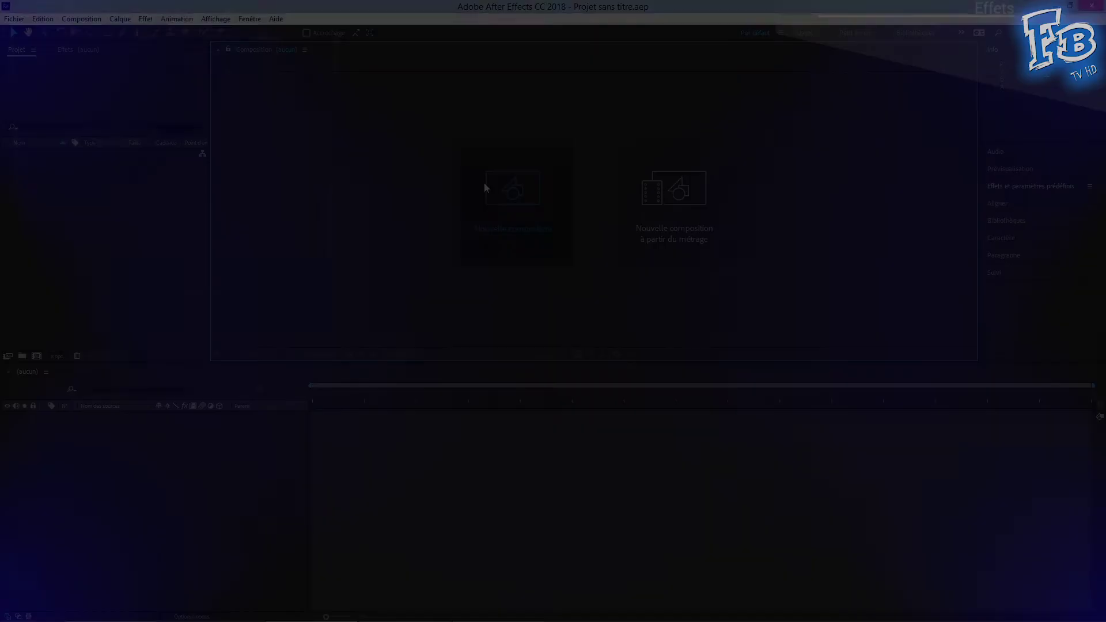
- Create the Particules composition and add a solid named Solide particules
click(483, 182)
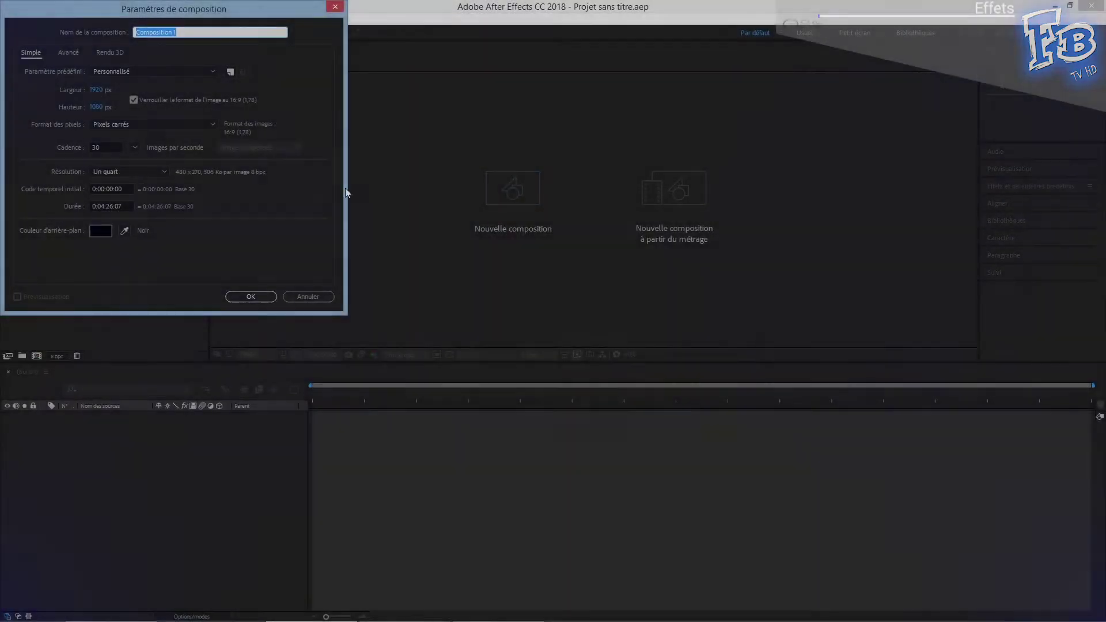
text(Particules)
key(Return)
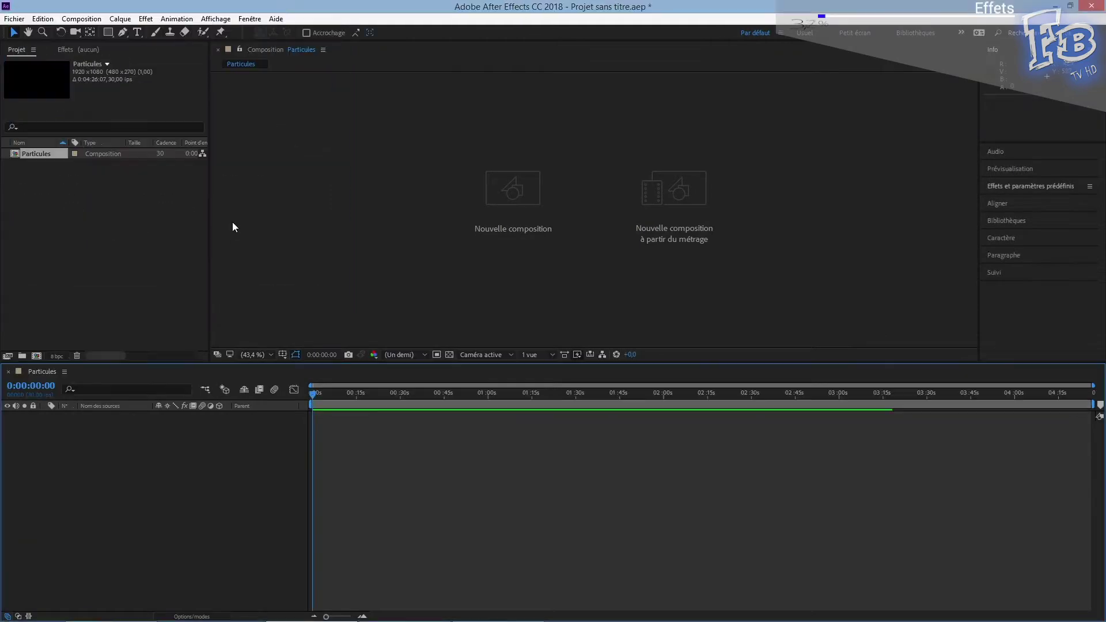
key(ctrl+y)
text(SOlide par)
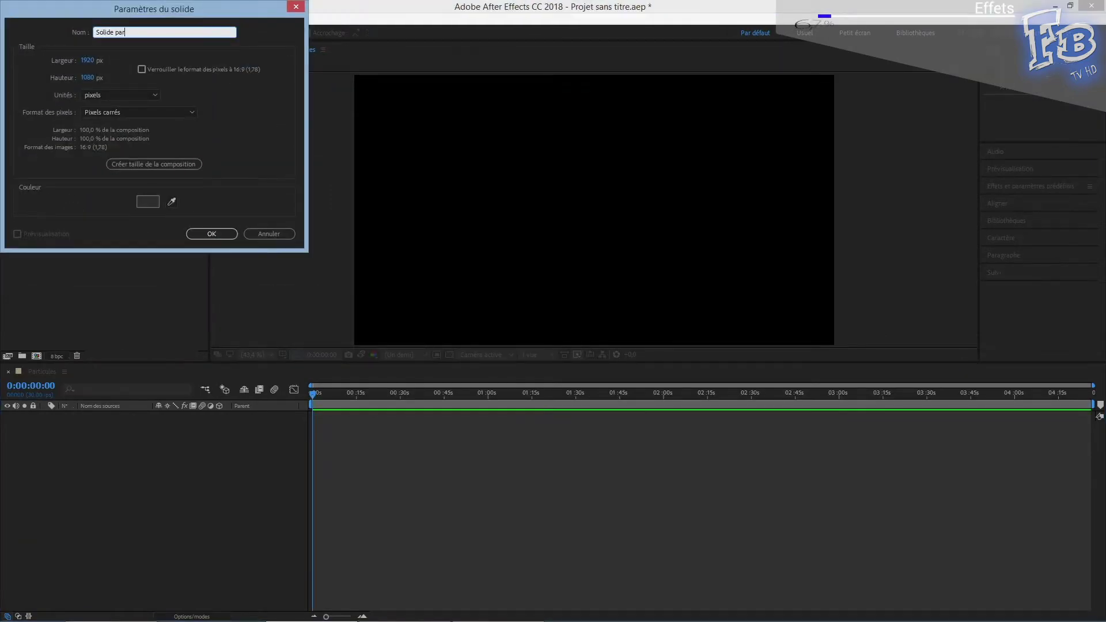
text(ticules)
click(233, 231)
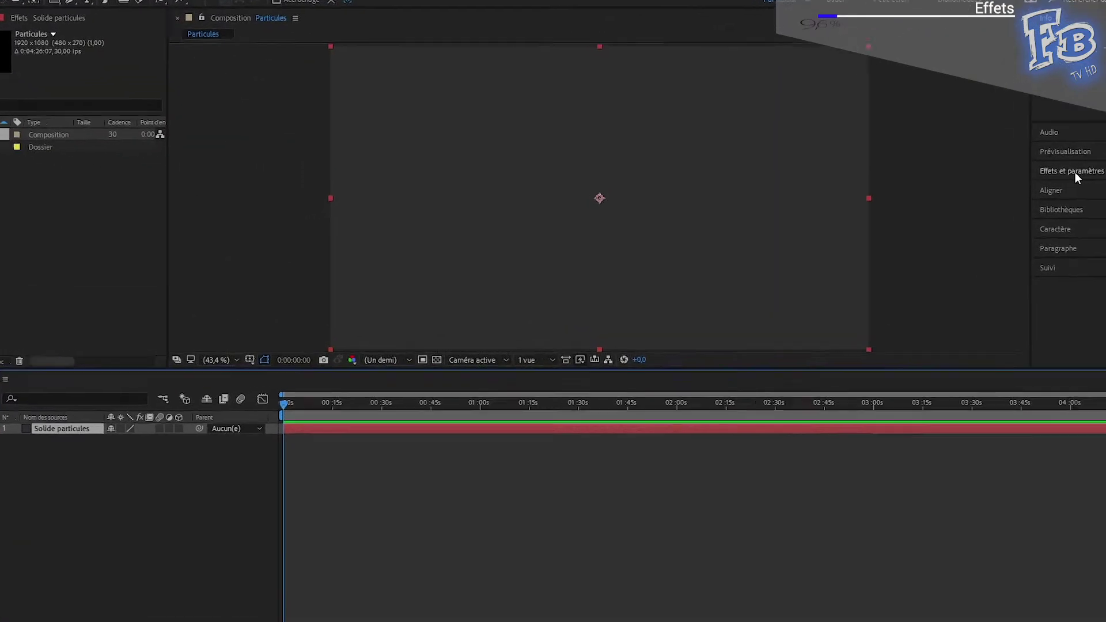
- Search Effects & Presets for 'partic' to list the particle effects
click(1075, 172)
click(1048, 185)
text(part)
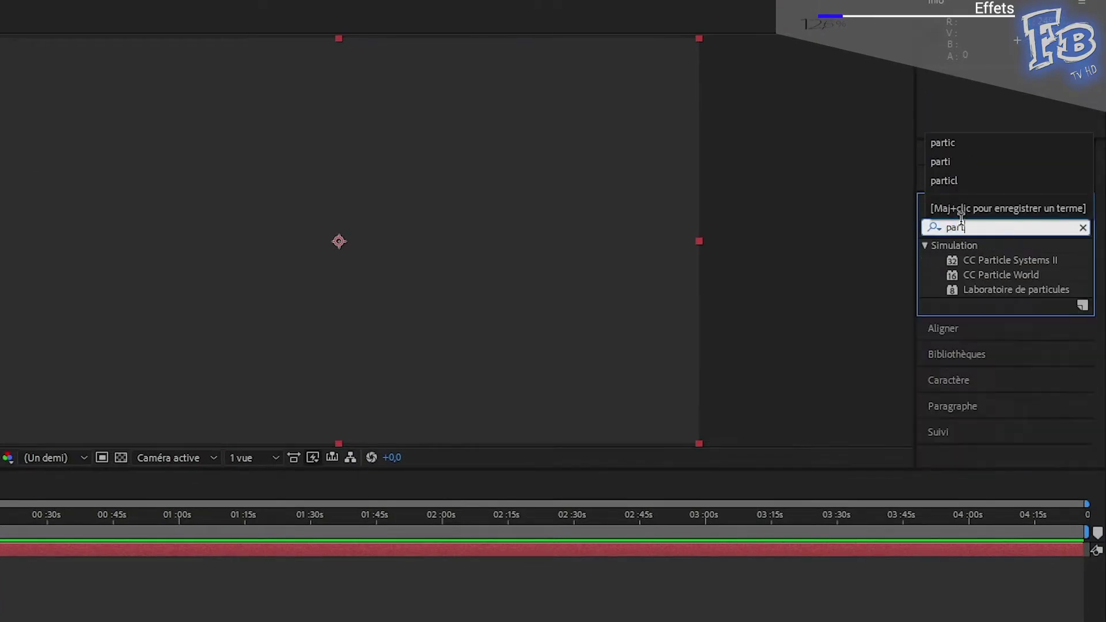
text(ic)
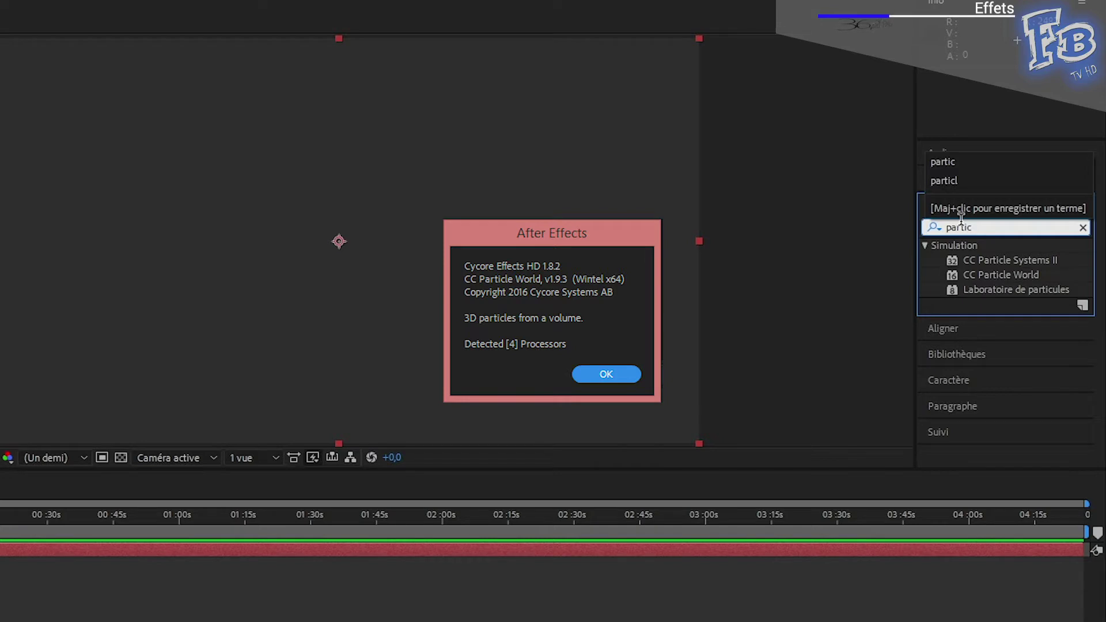
- Close the CC Particle World About box, leaving the 'partic' search results listed
key(Return)
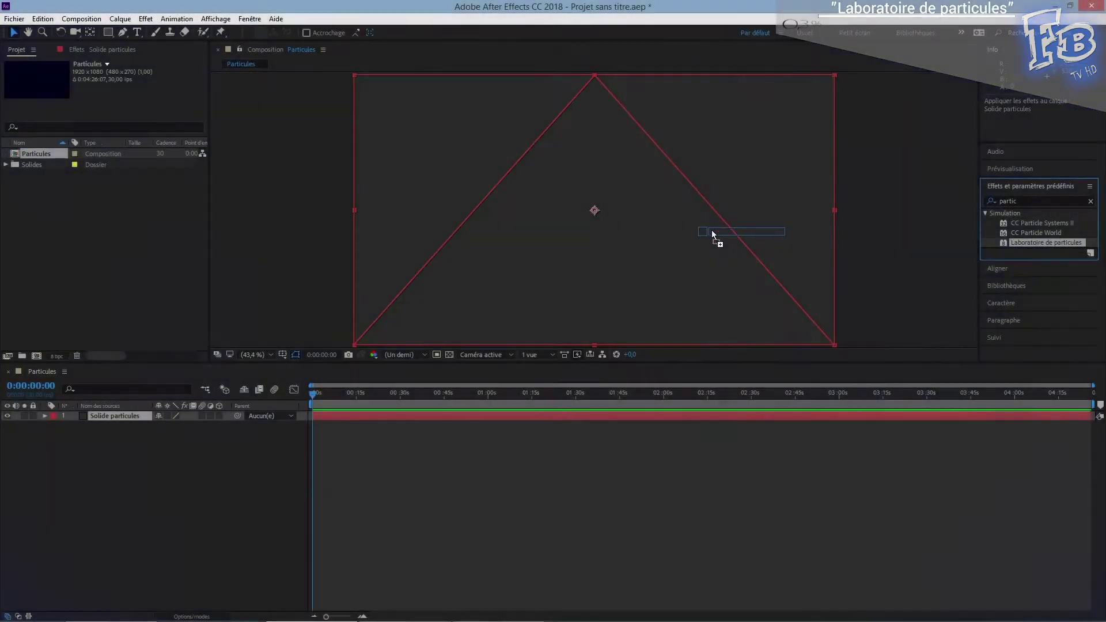
- Apply Laboratoire de particules to the solid, preview it, and undo a trial emitter move
drag(1045, 242, 709, 230)
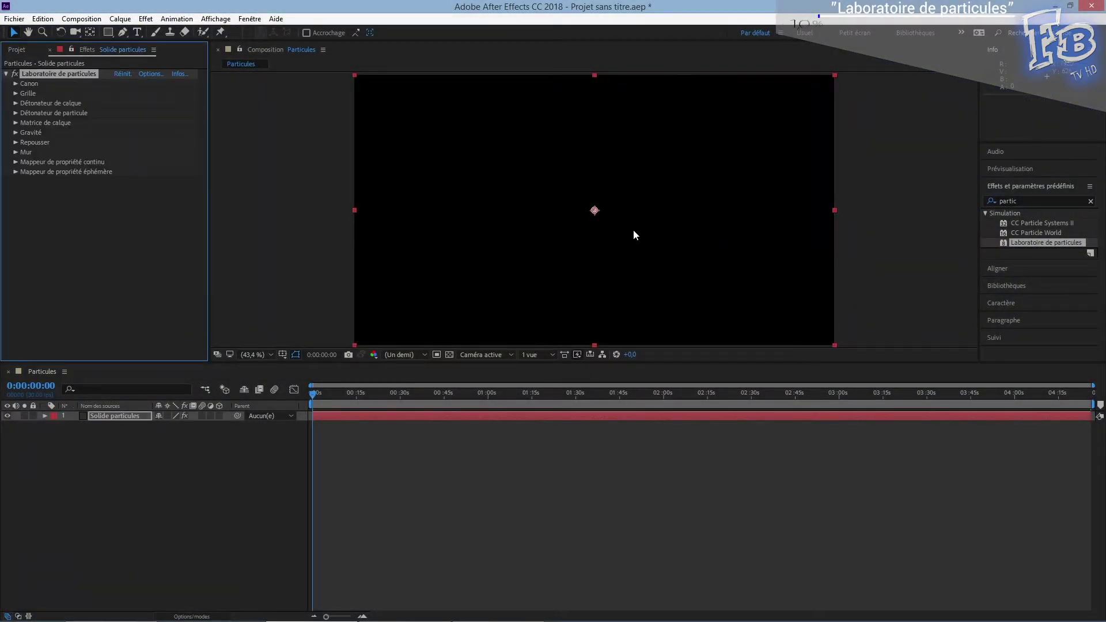
click(15, 83)
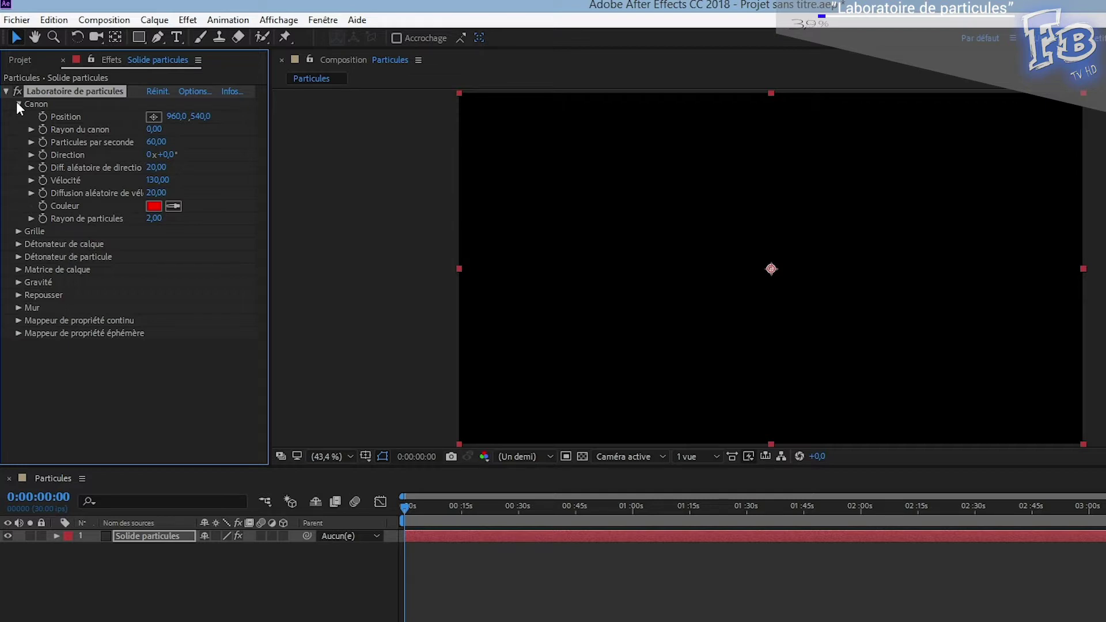
key(space)
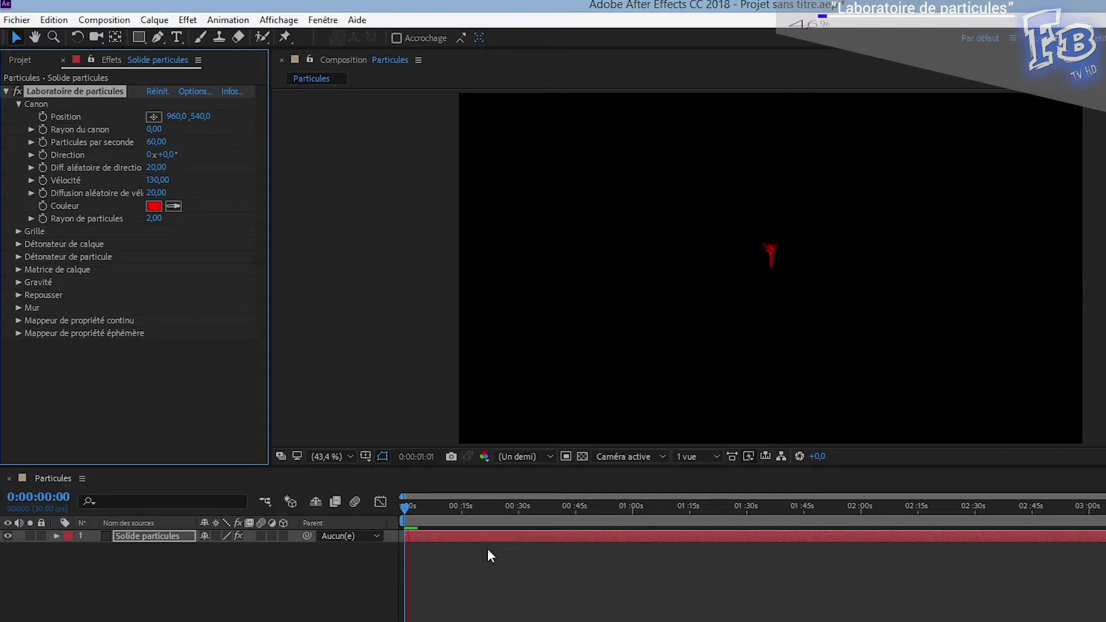
key(space)
click(154, 117)
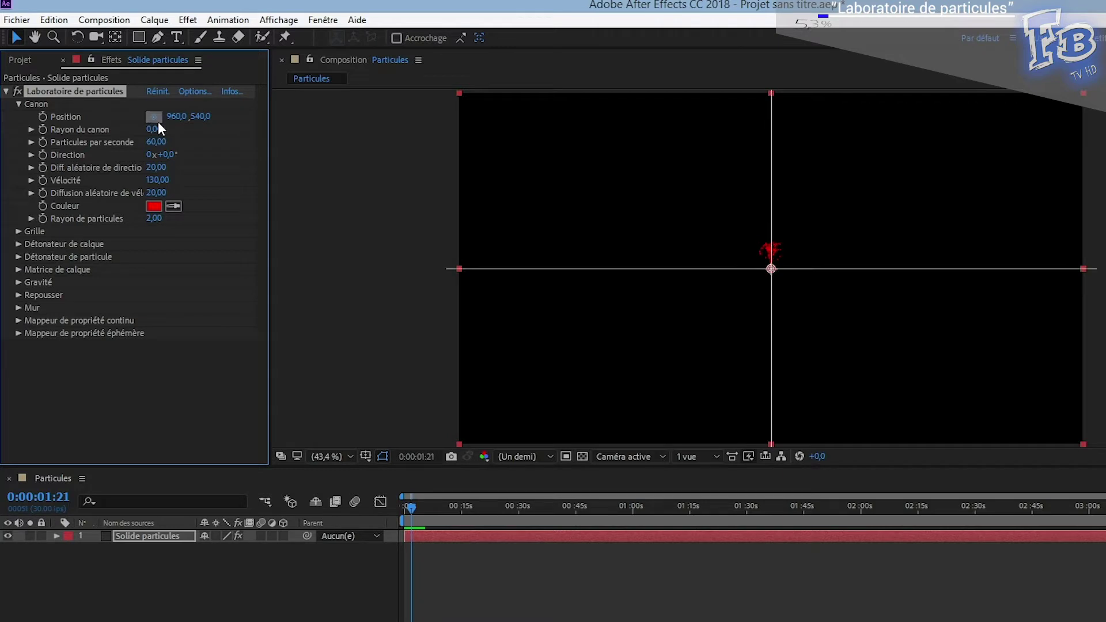
click(621, 233)
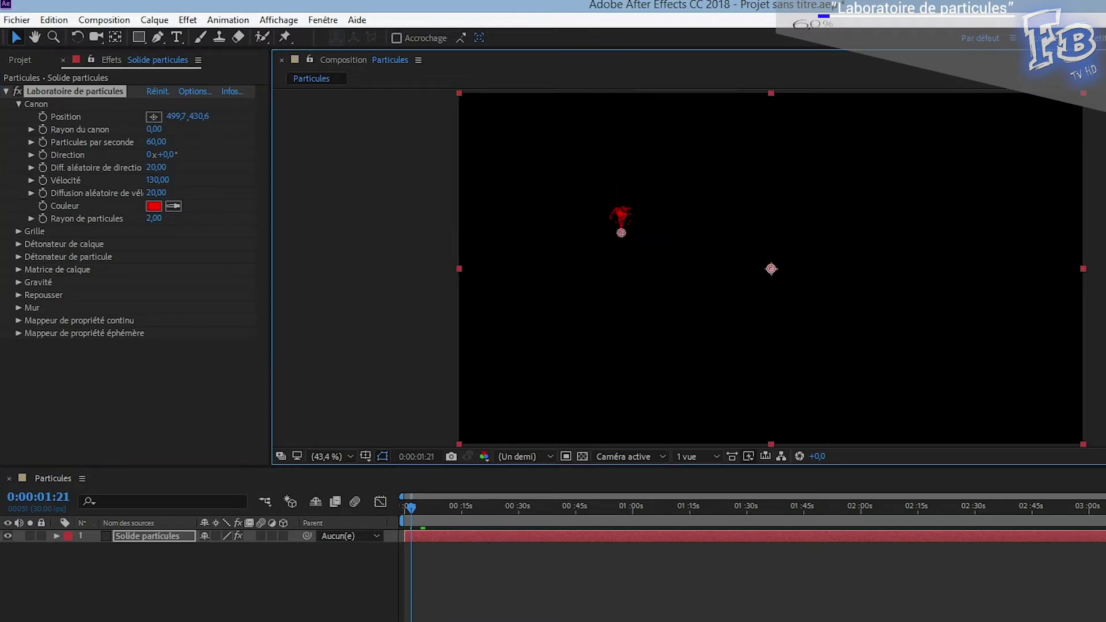
key(ctrl+z)
- Adjust the cannon radius, 342 particles per second, 48° direction and wider direction randomness, previewing each
mouse_move(153, 129)
mouse_down()
mouse_move(207, 131)
mouse_move(55, 133)
mouse_up()
drag(196, 141, 500, 133)
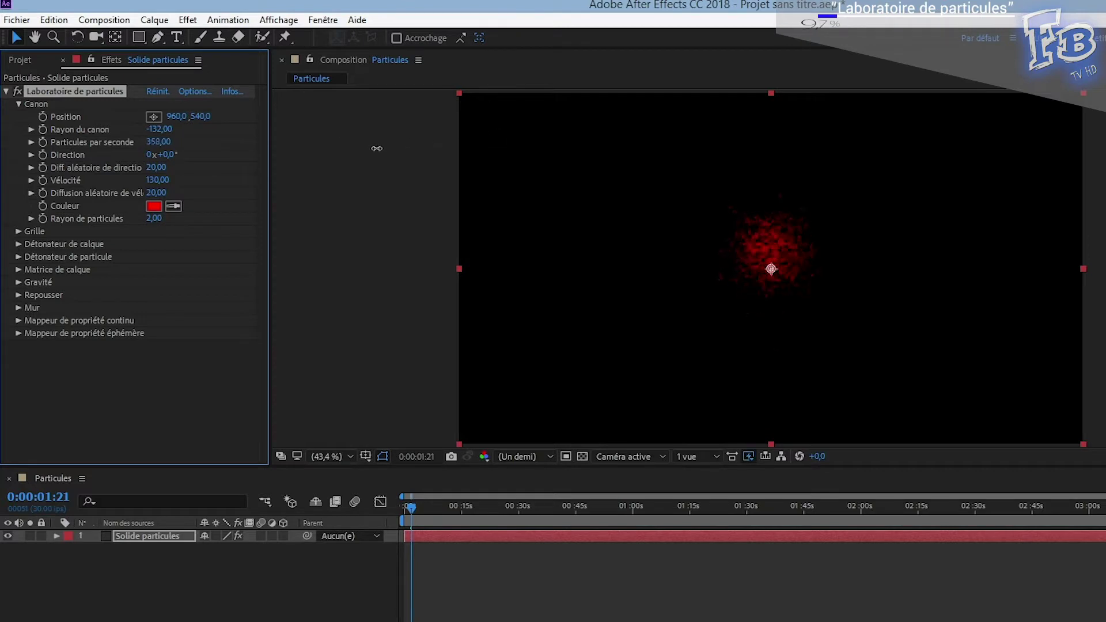
key(space)
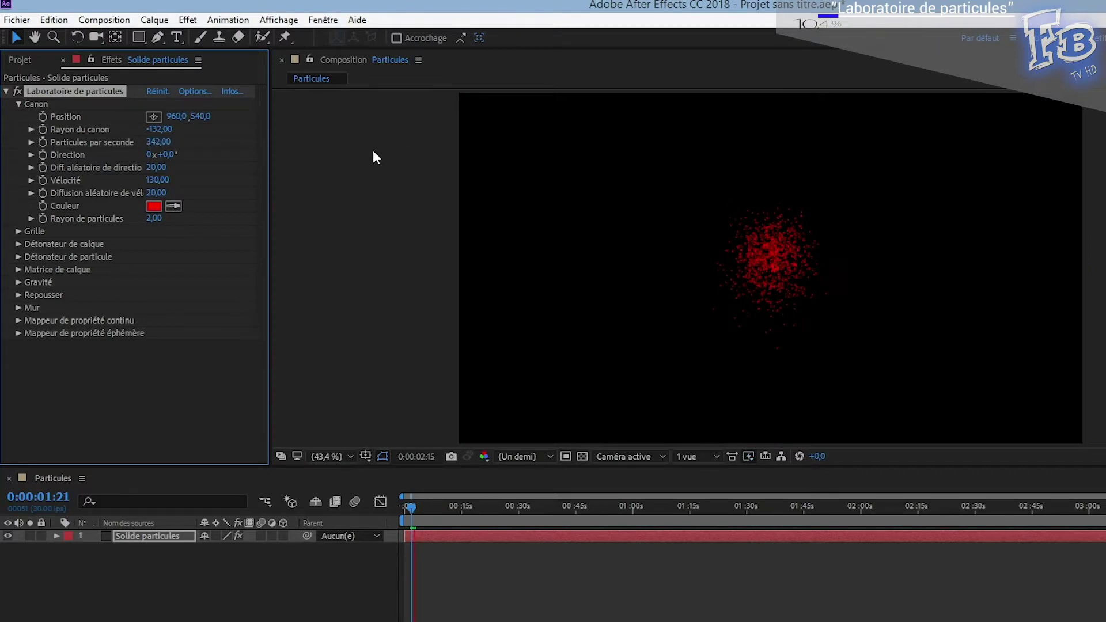
mouse_move(158, 129)
mouse_down()
mouse_move(212, 129)
mouse_move(183, 154)
mouse_move(205, 153)
mouse_up()
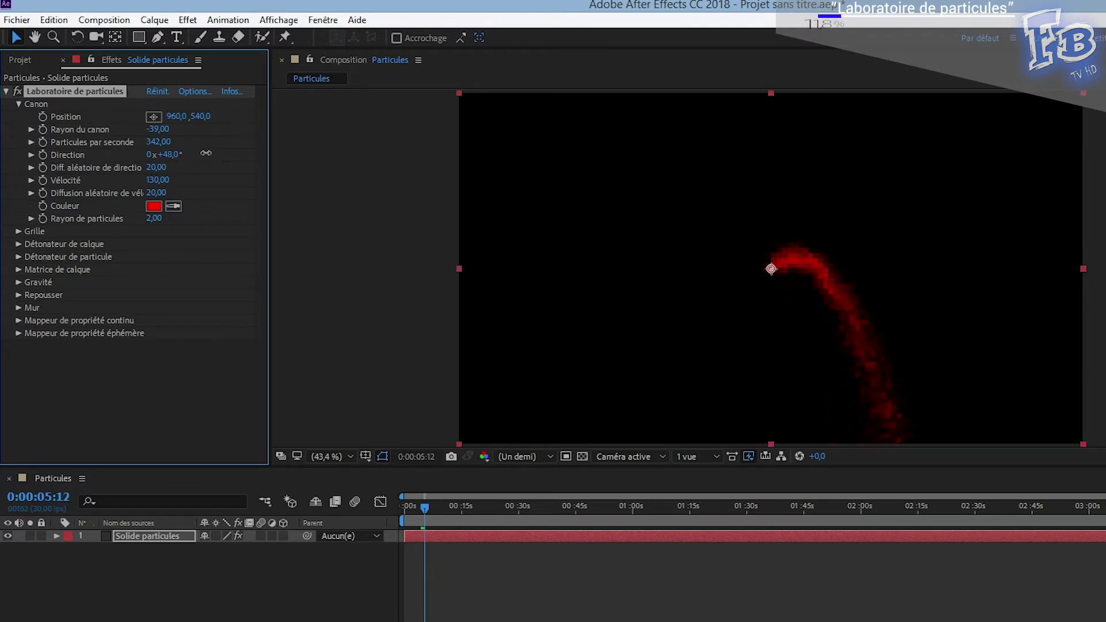
key(space)
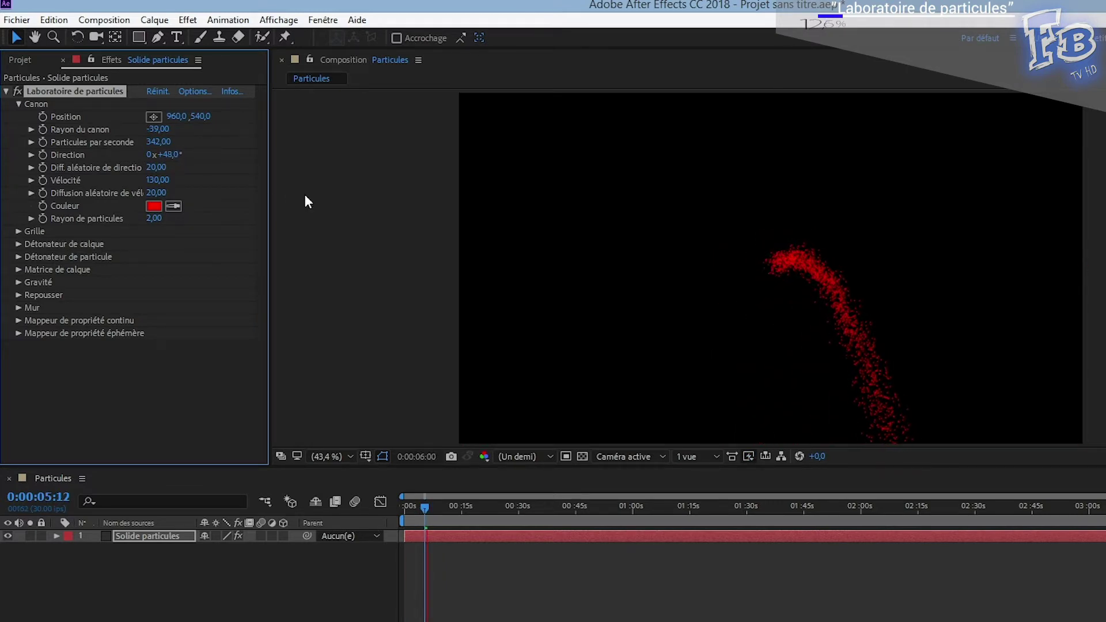
drag(156, 167, 267, 169)
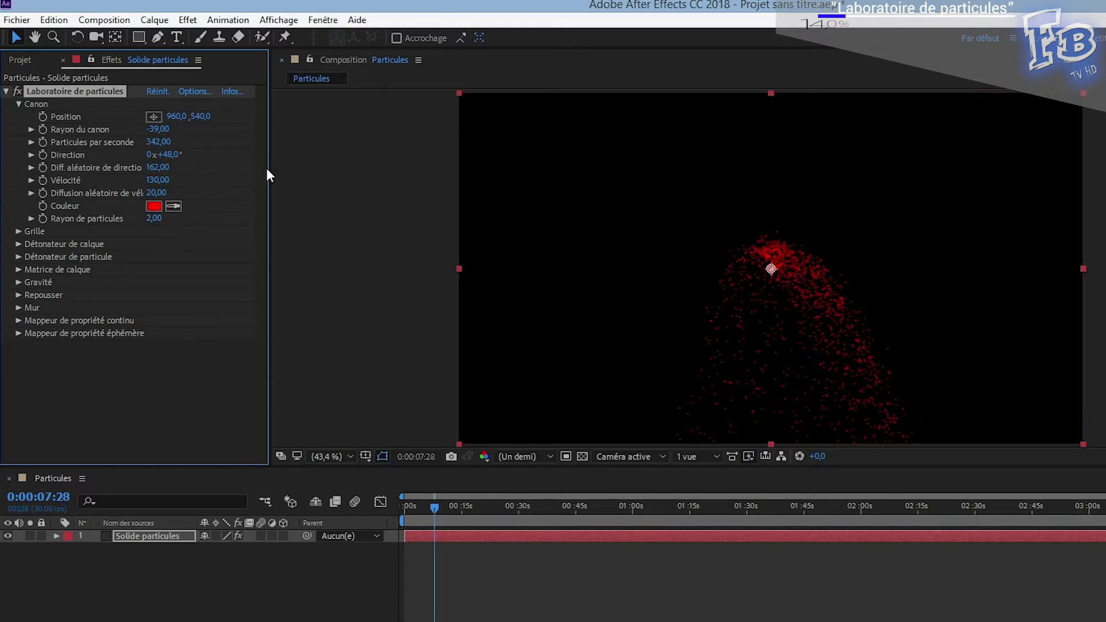
key(space)
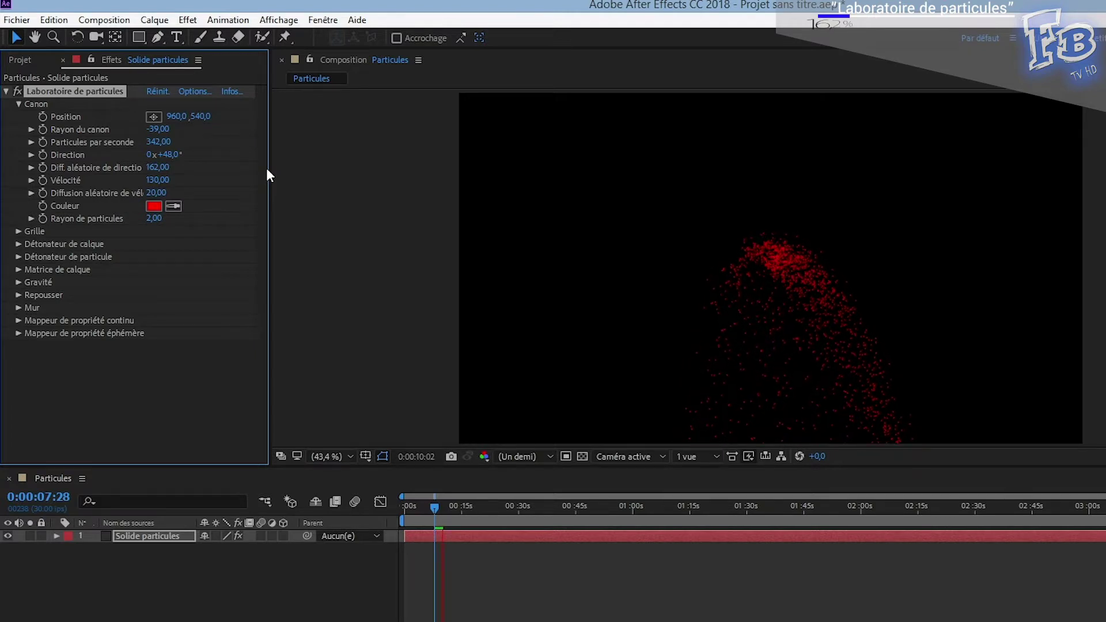
key(space)
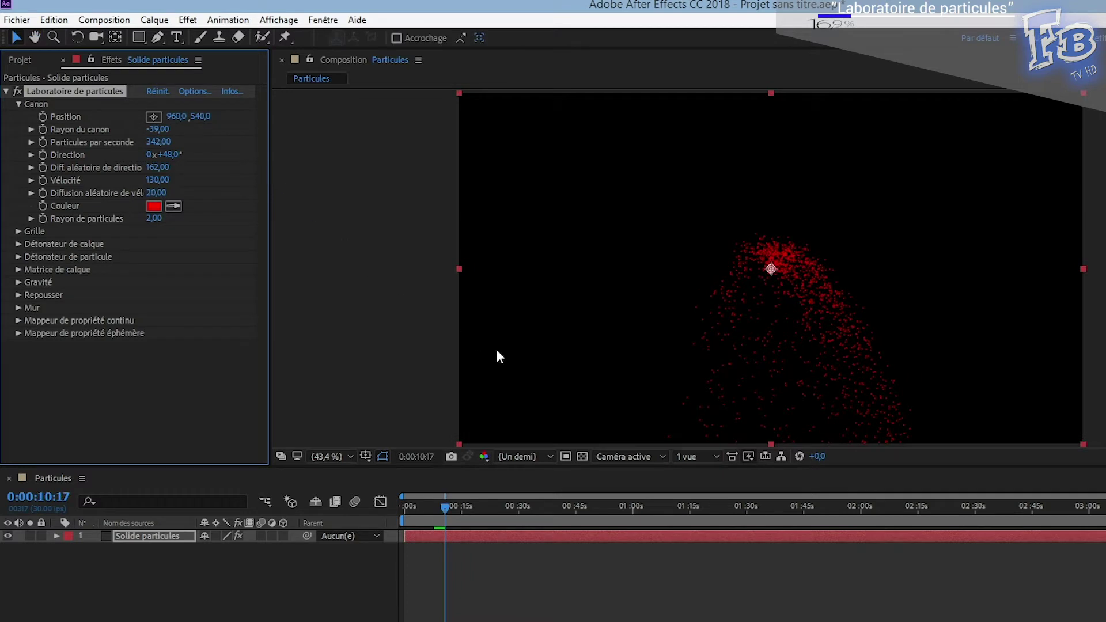
- Set preview resolution to Automatique and the cannon direction to 90° so particles shoot right
click(518, 454)
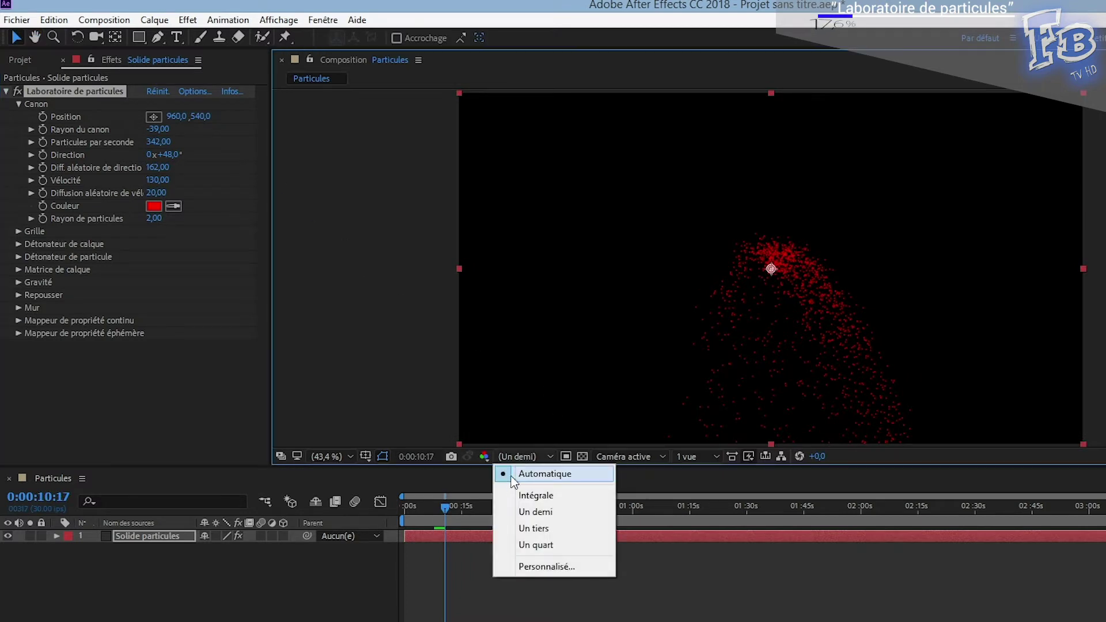
click(510, 475)
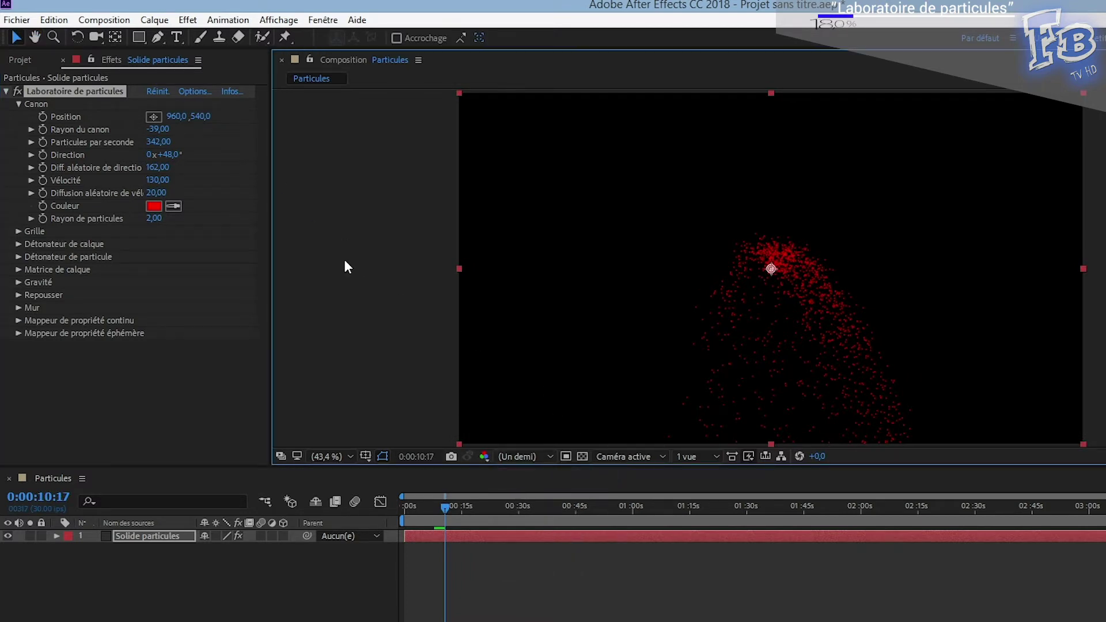
click(164, 154)
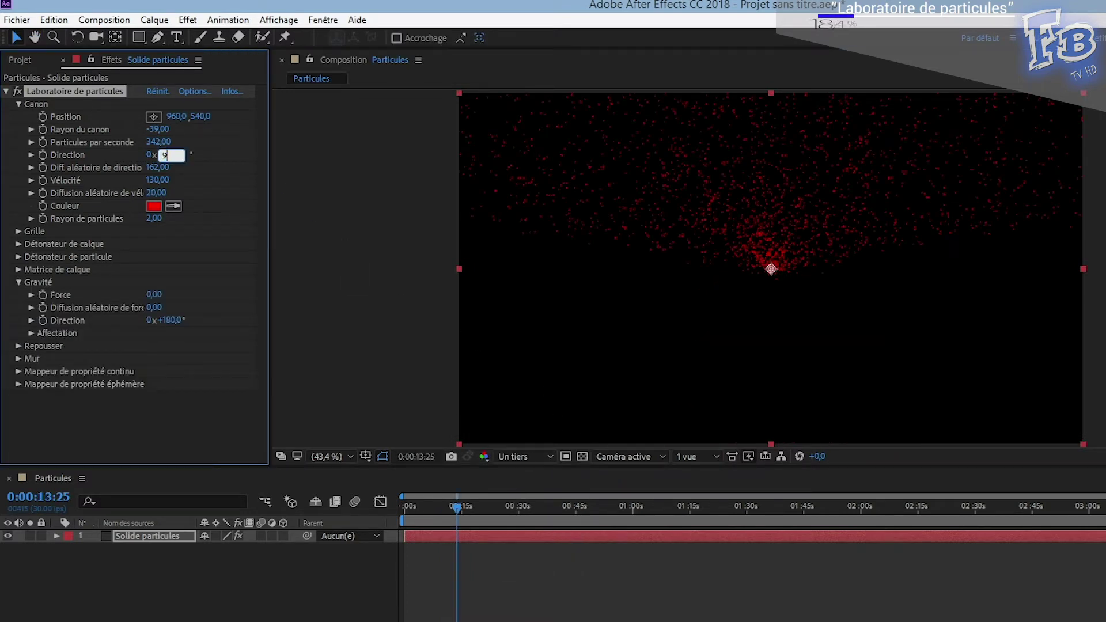
key(Return)
click(164, 166)
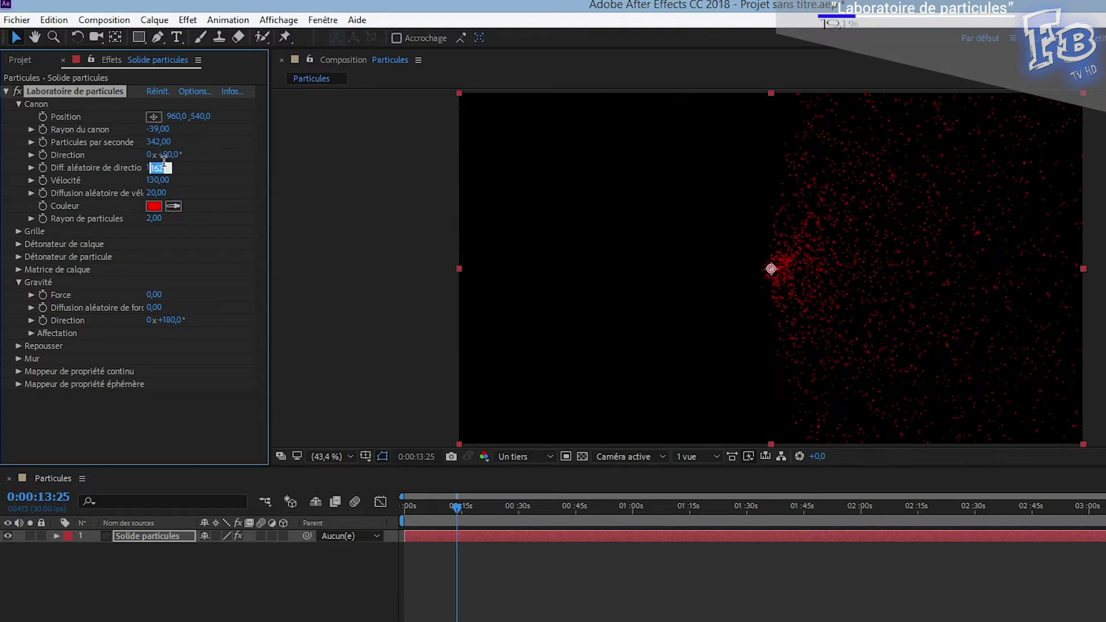
text(0)
key(space)
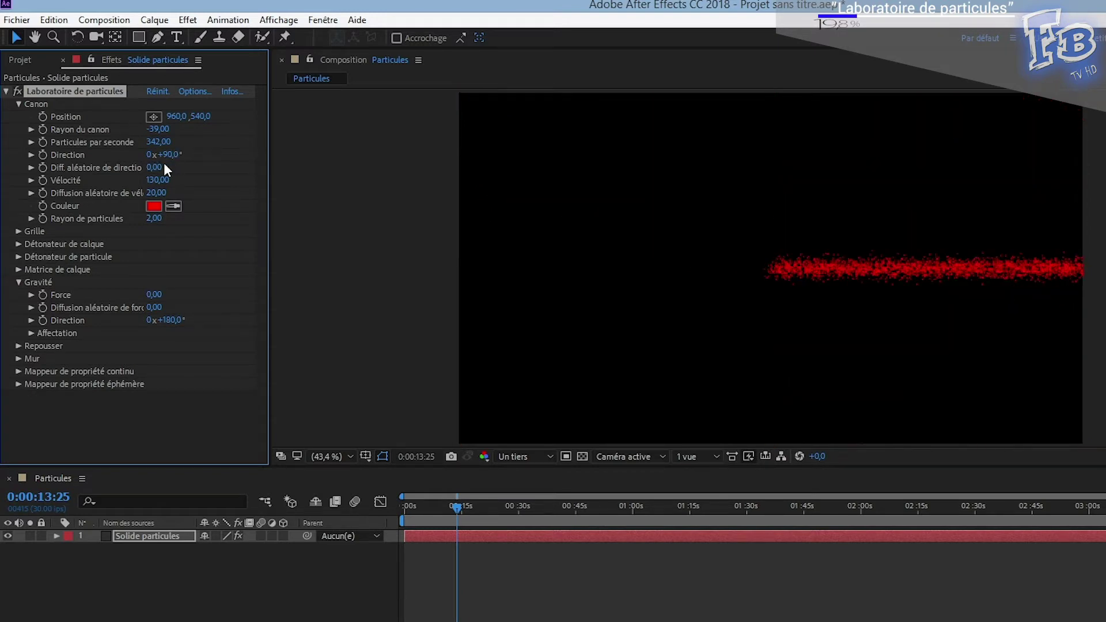
- Set the random direction spread to 25, then to 90
click(157, 166)
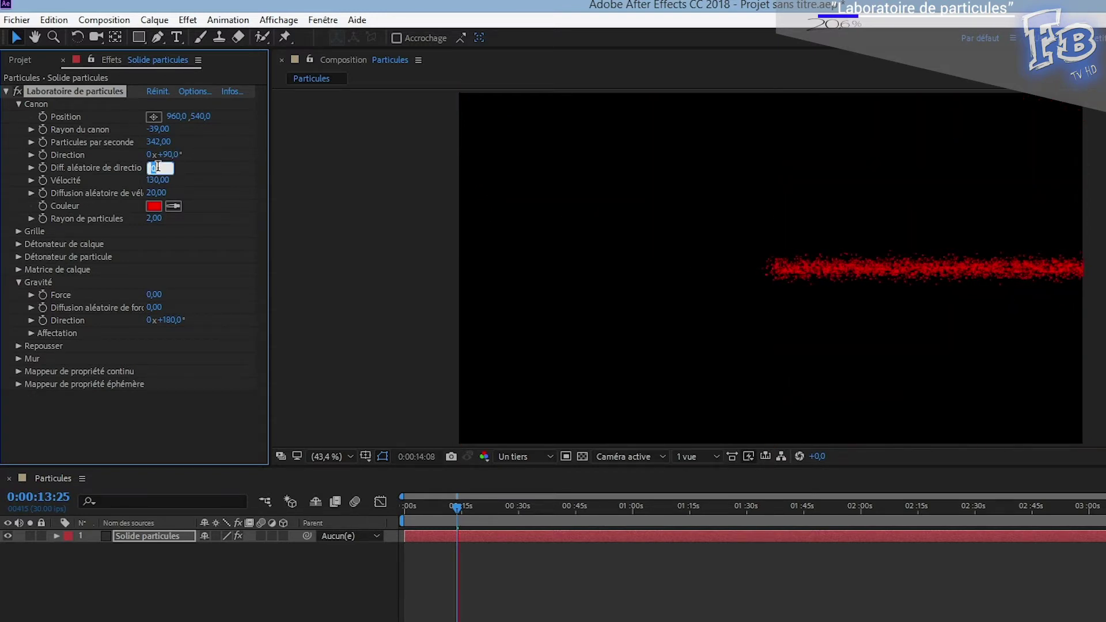
text(25)
key(Return)
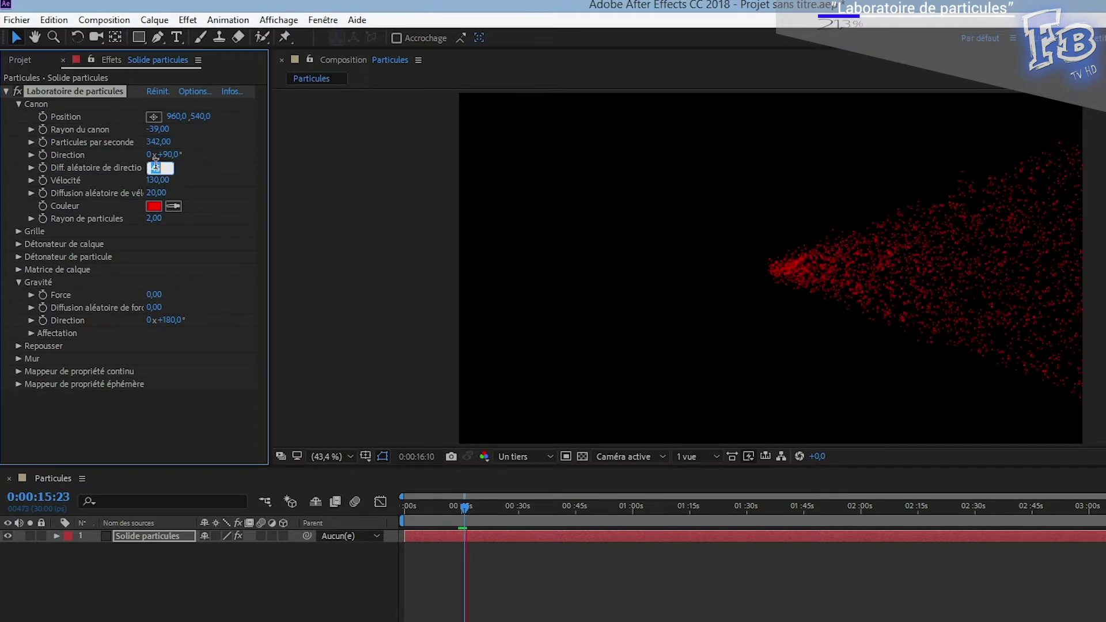
text(90)
key(Return)
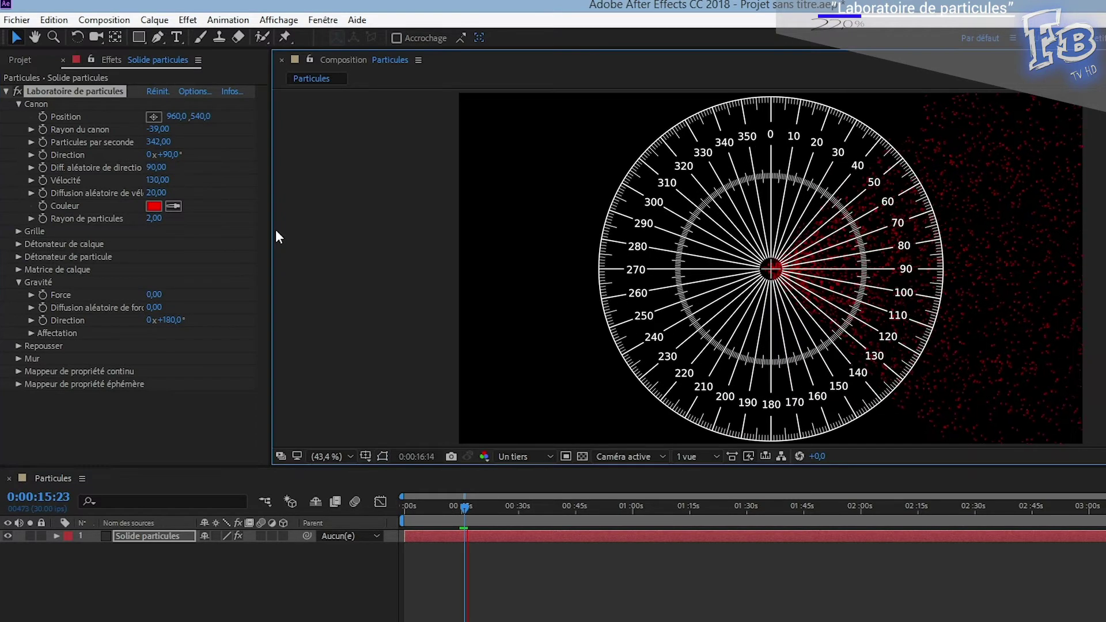
click(360, 262)
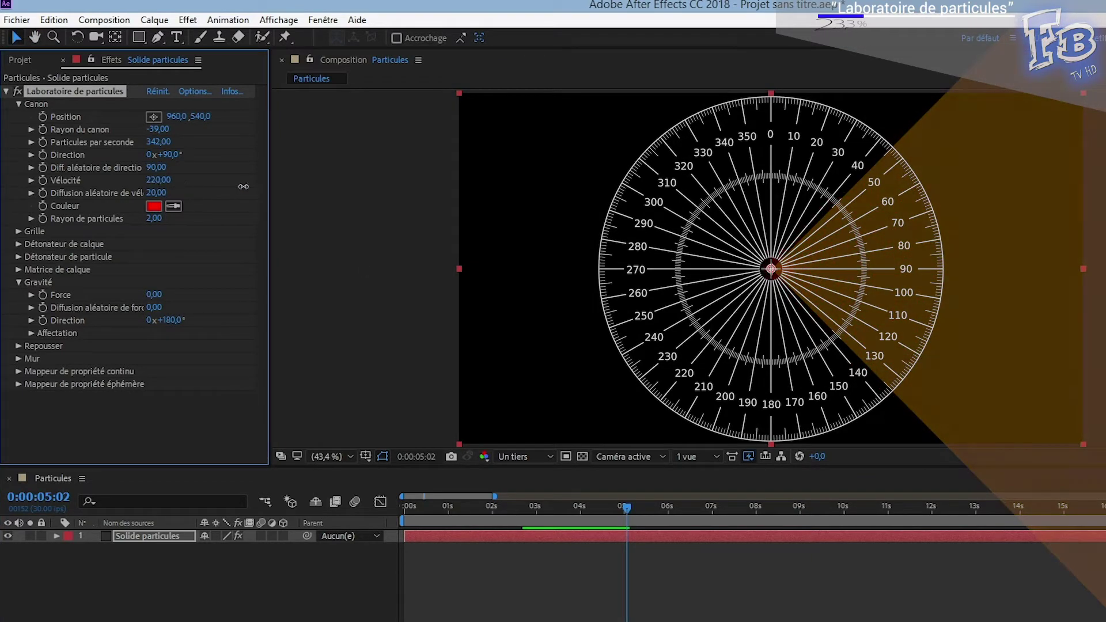
- Set velocity to 150 and velocity randomness to 200, then preview from the start
drag(243, 186, 264, 187)
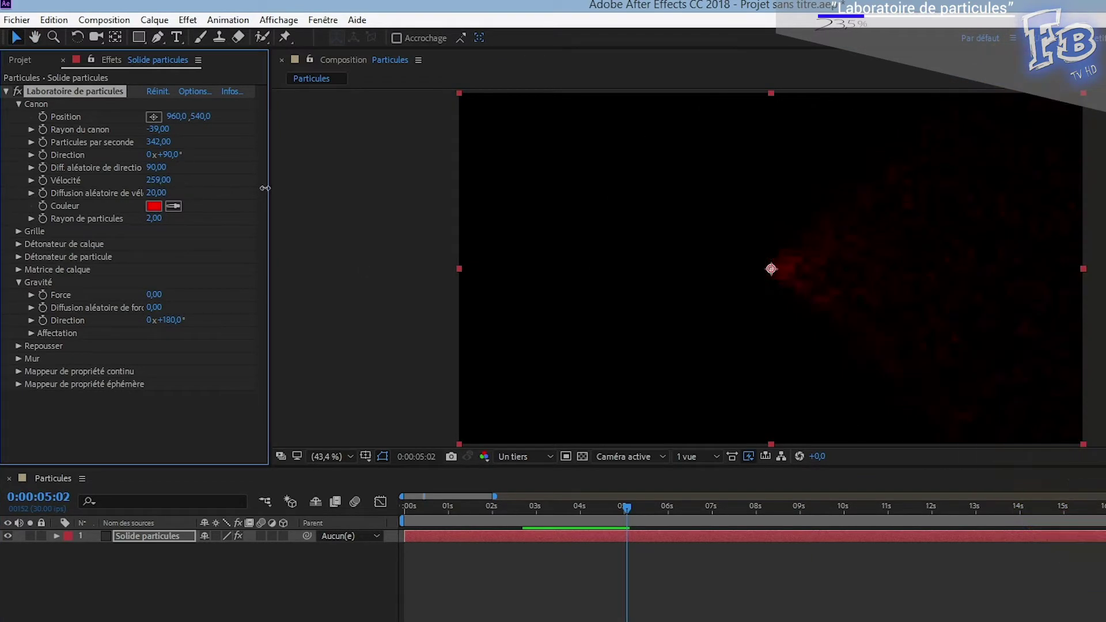
click(465, 507)
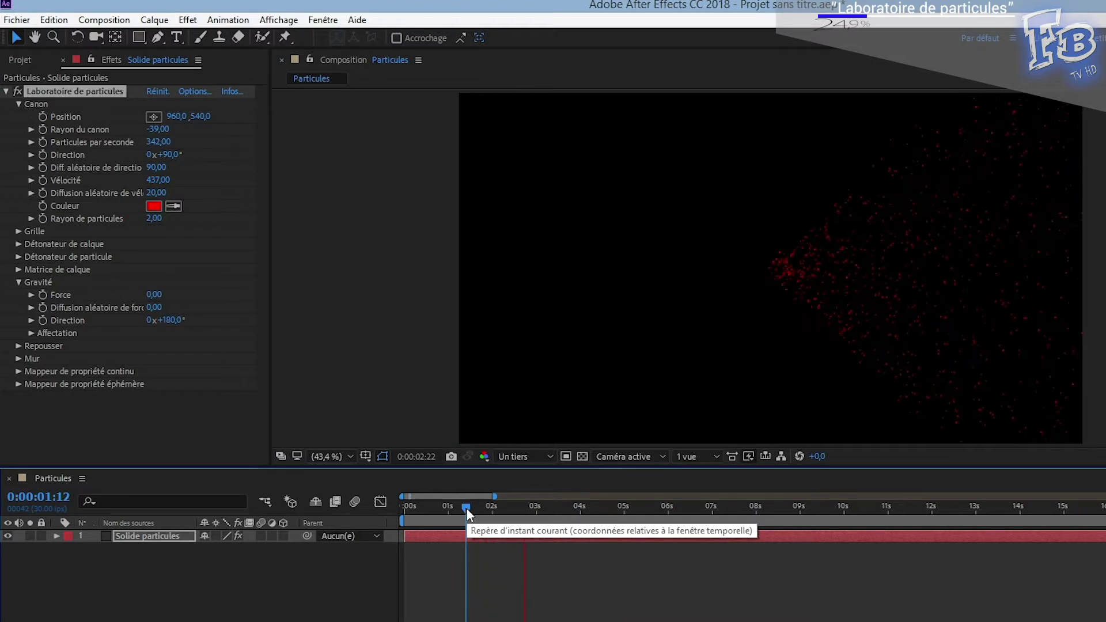
key(space)
click(158, 180)
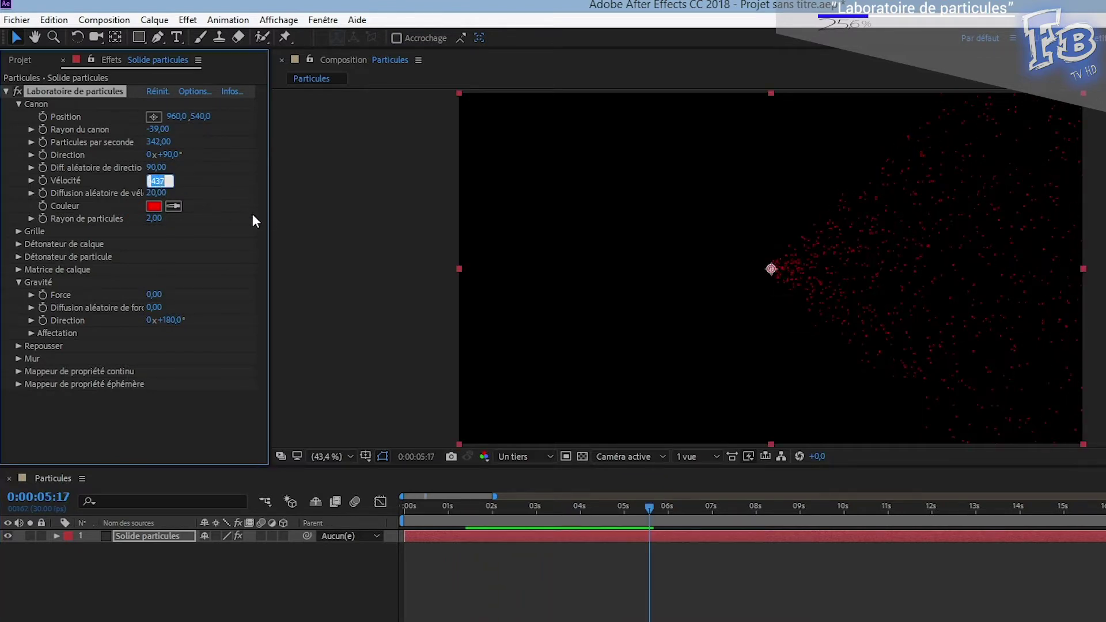
text(150)
key(Tab)
text(200)
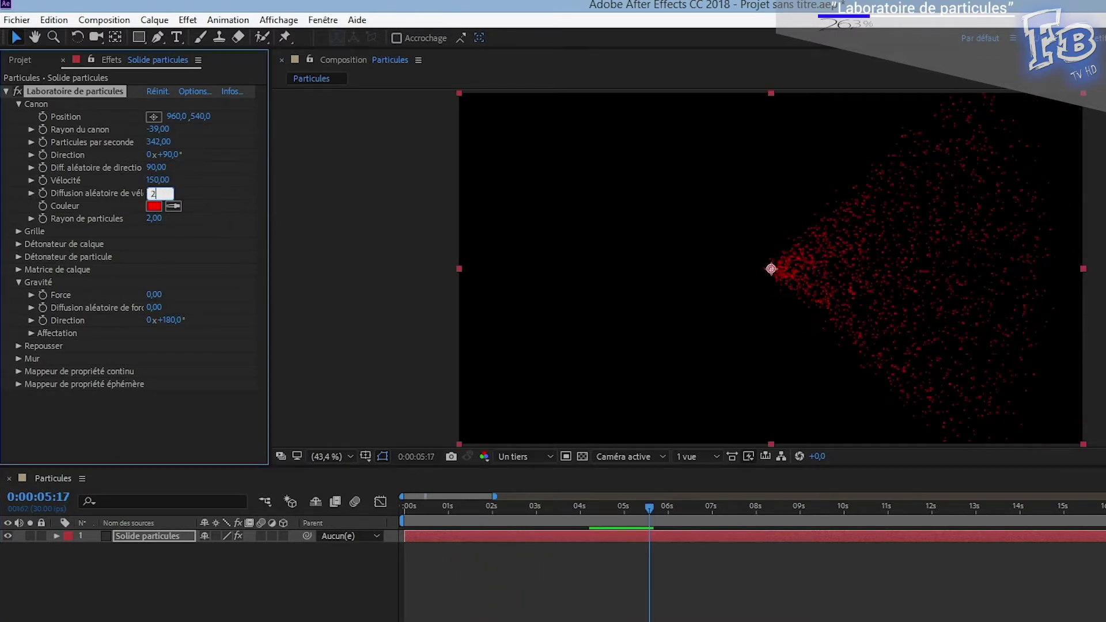
key(Return)
key(space)
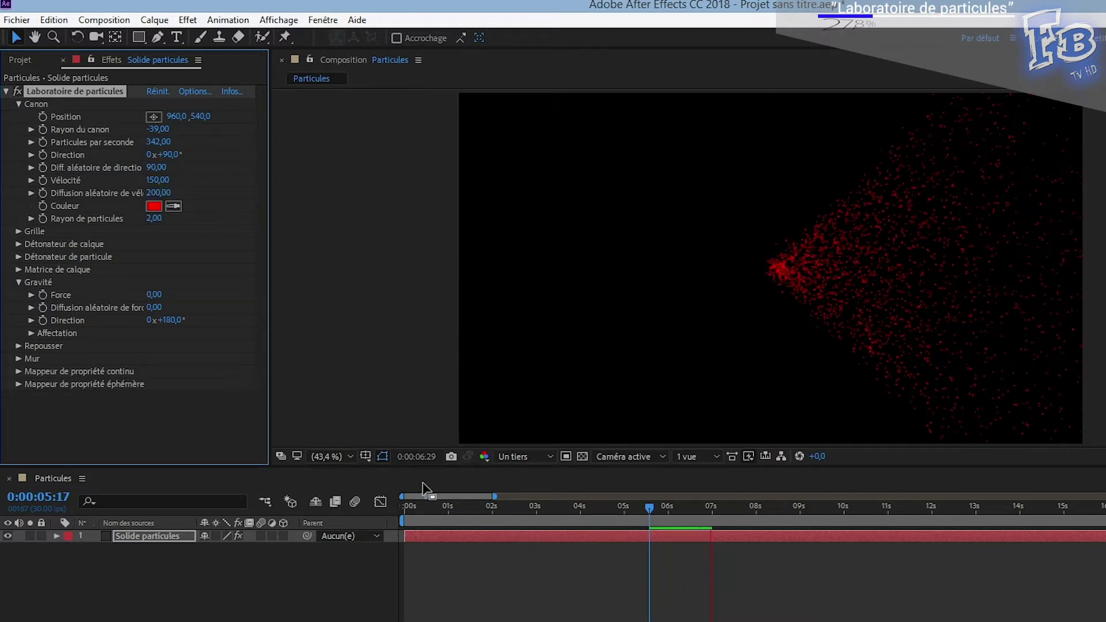
drag(448, 502, 388, 506)
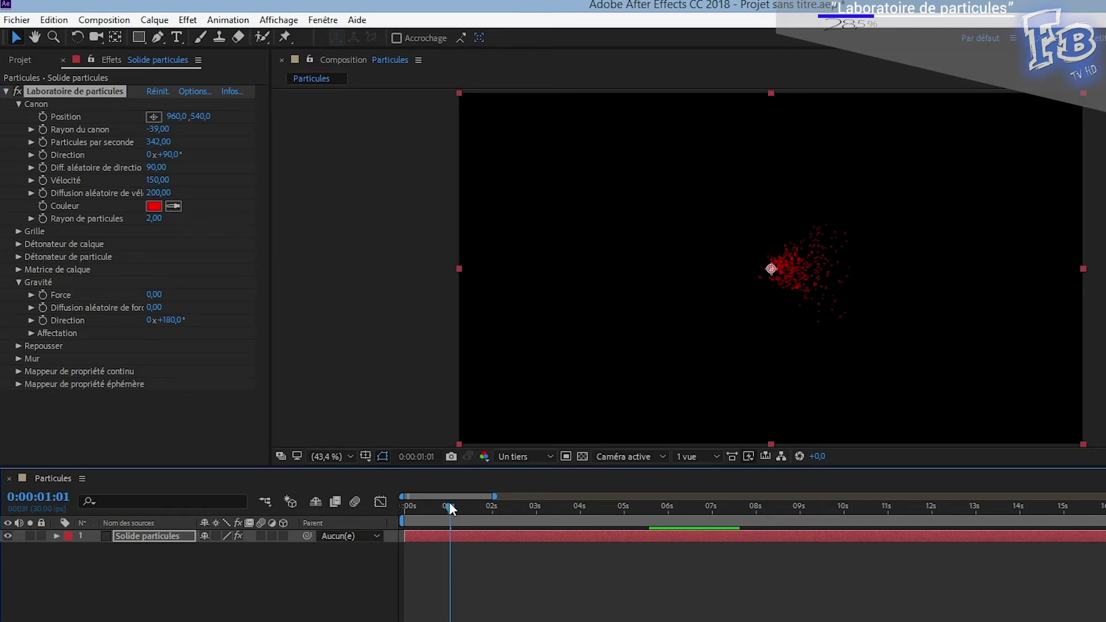
key(space)
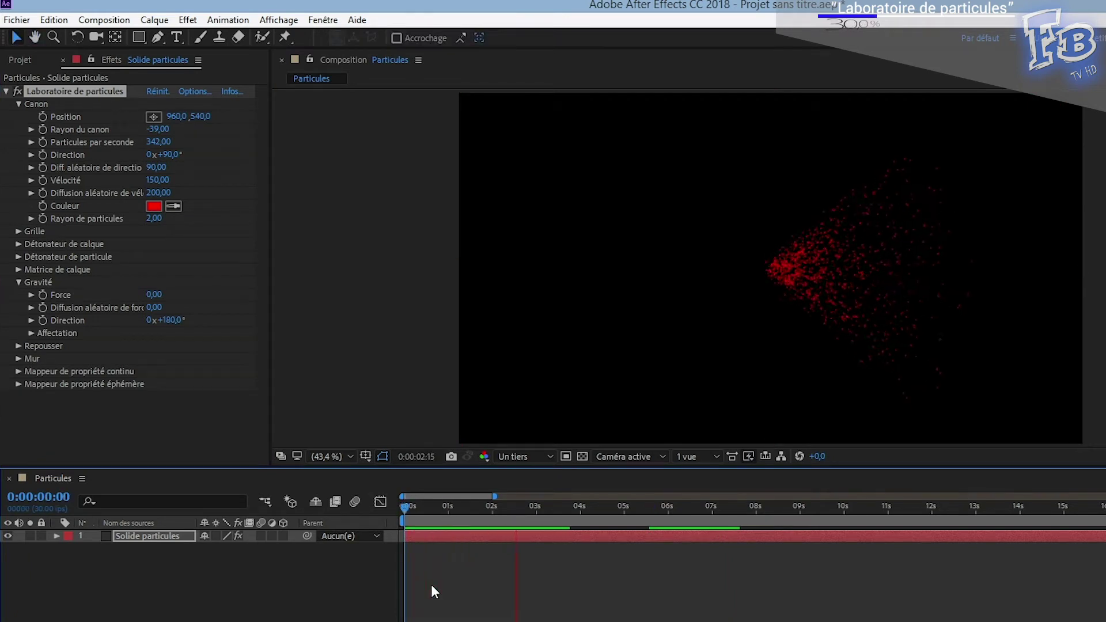
key(space)
- Make the cannon particles white (FFFFFF) and try radius 4 and 1 before returning to 2
click(154, 207)
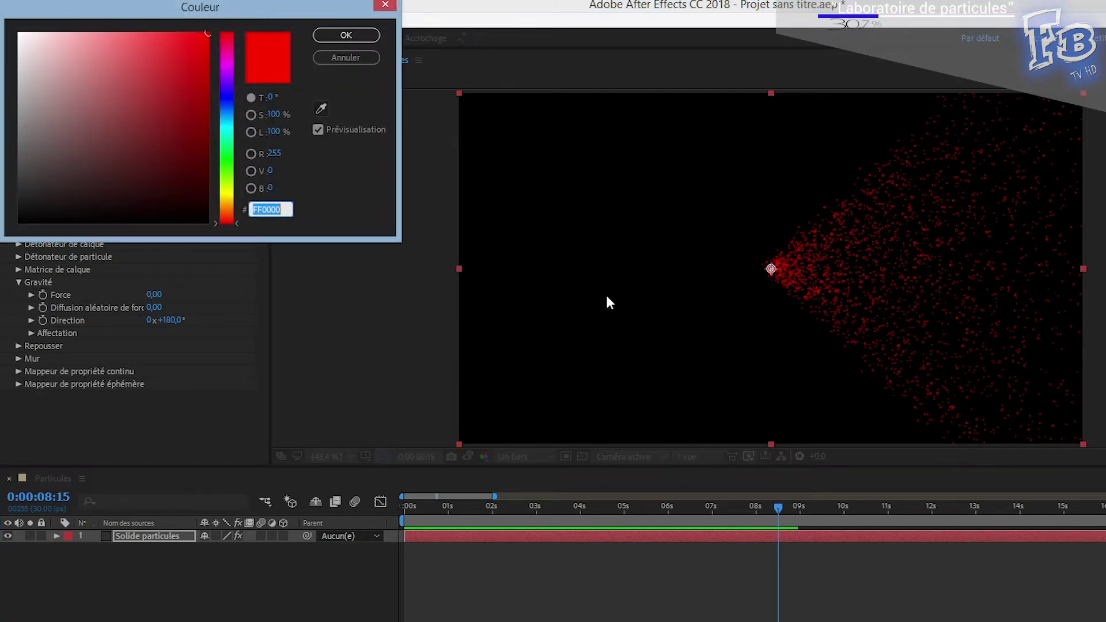
text(FFFFFF)
key(Return)
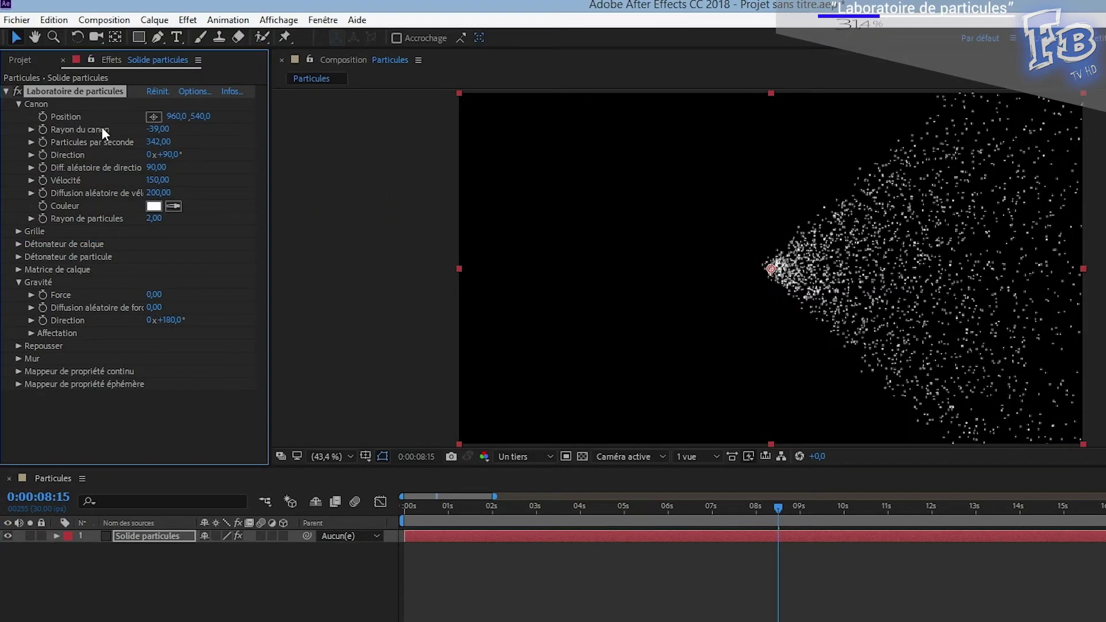
click(154, 219)
key(Return)
click(154, 219)
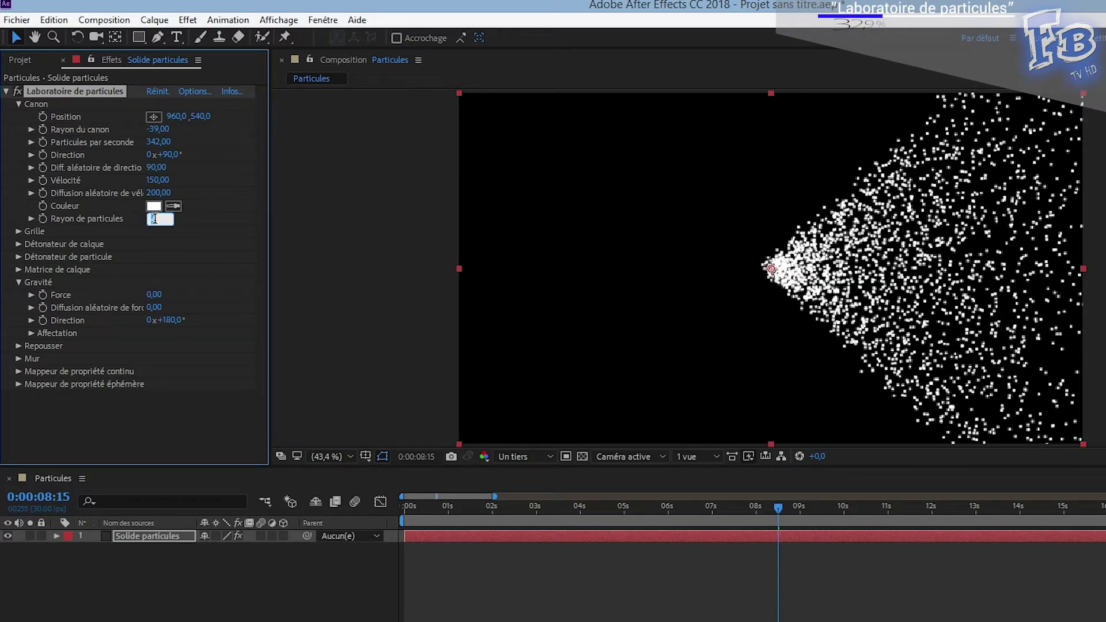
key(Return)
click(19, 231)
drag(154, 224, 156, 221)
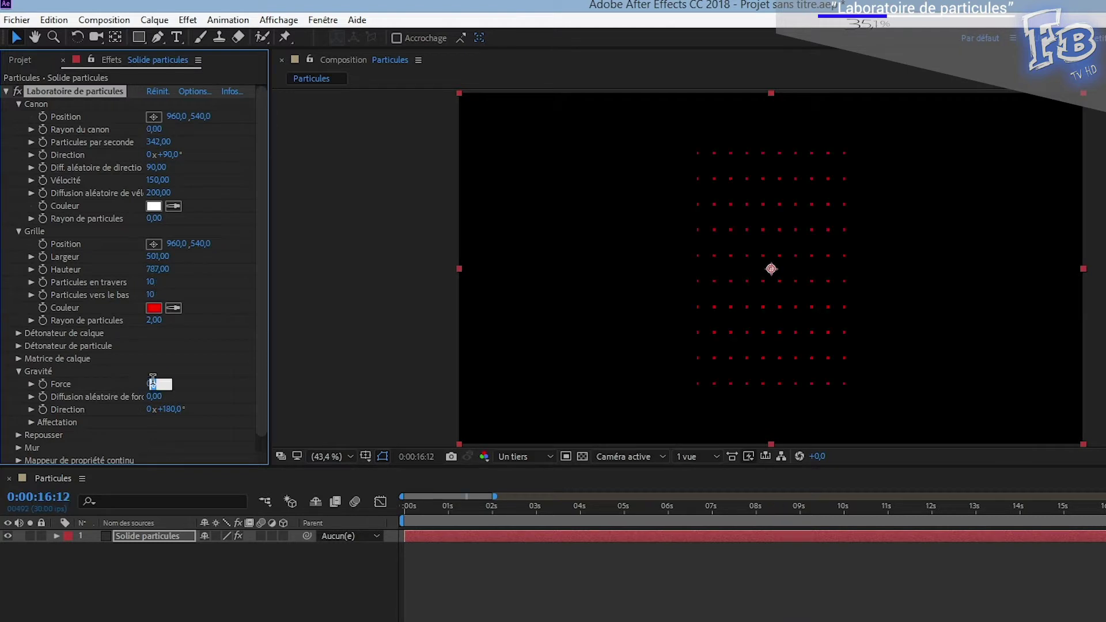
- Set the gravity force to 120 and preview the grid particles falling from 0s
text(120)
key(Return)
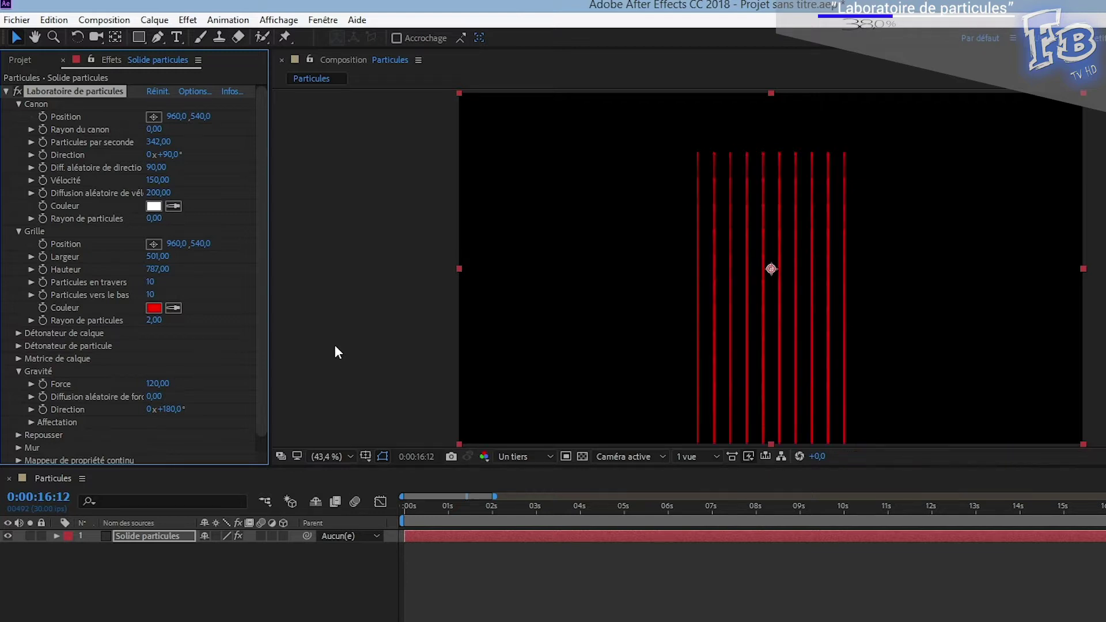
click(403, 505)
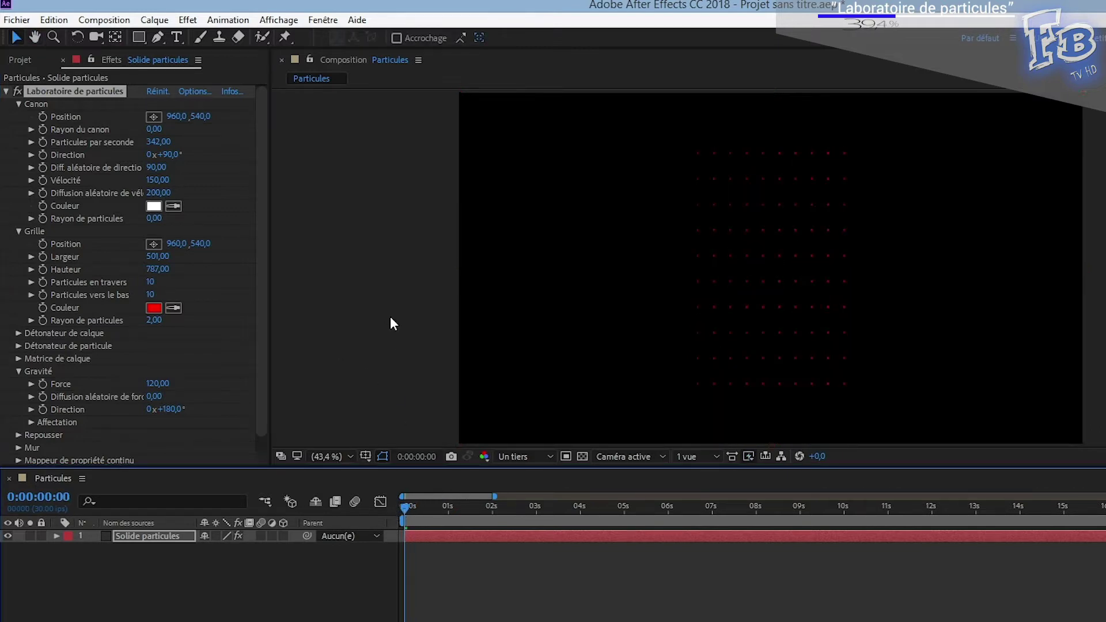
key(space)
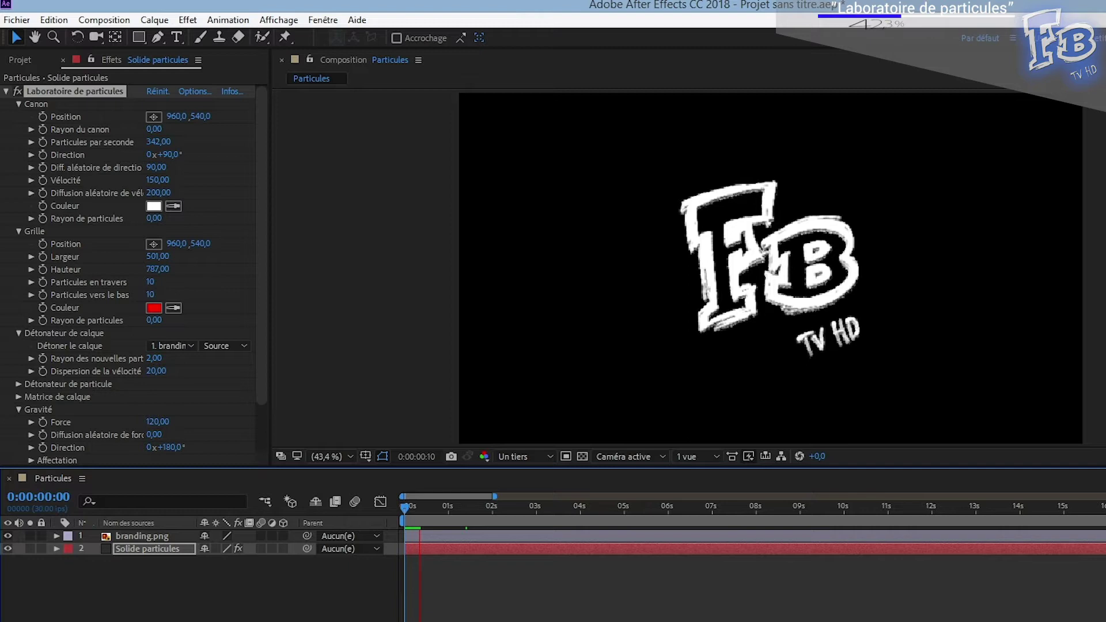
- Set the exploded layer to none, delete the branding.png layer, and raise grid font size to 19
click(20, 384)
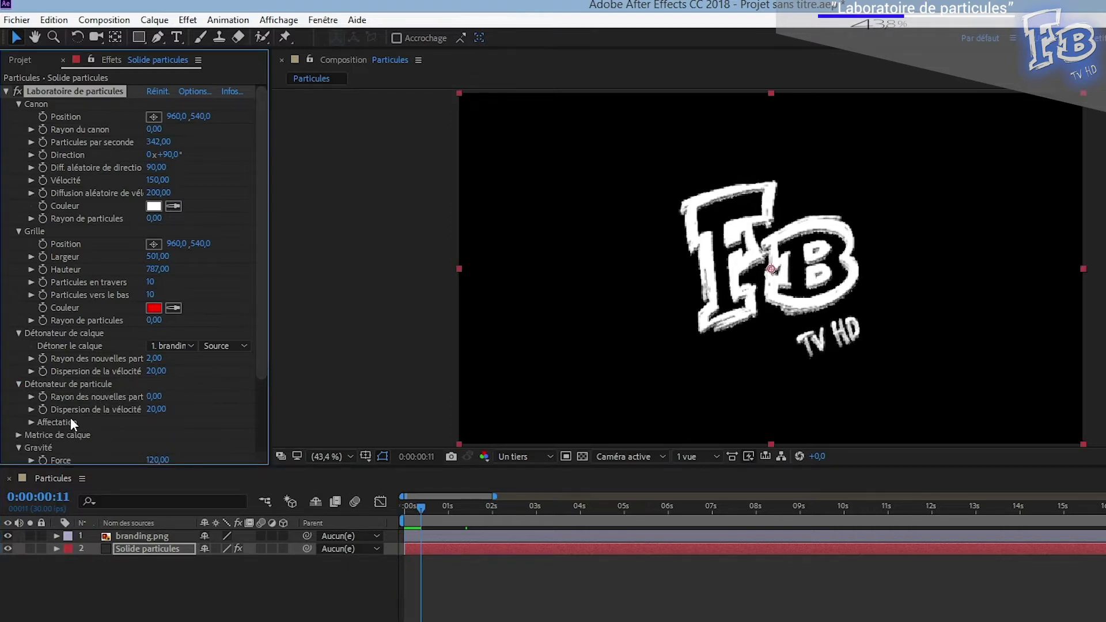
click(31, 422)
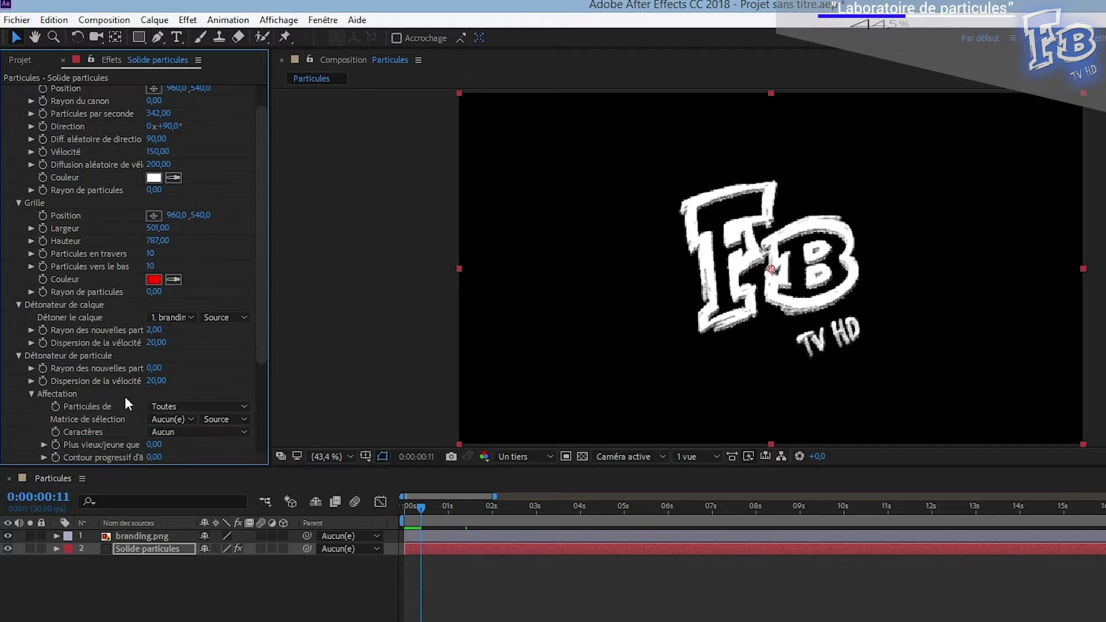
drag(260, 319, 258, 354)
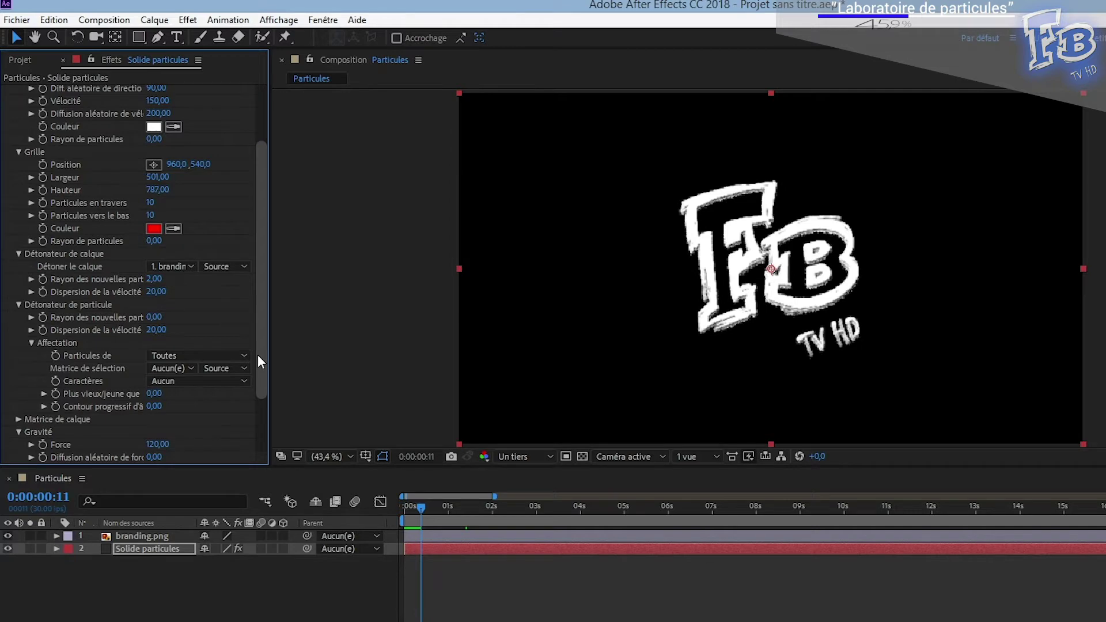
scroll(257, 354, up, 3)
click(171, 345)
click(118, 536)
key(Delete)
drag(159, 326, 164, 328)
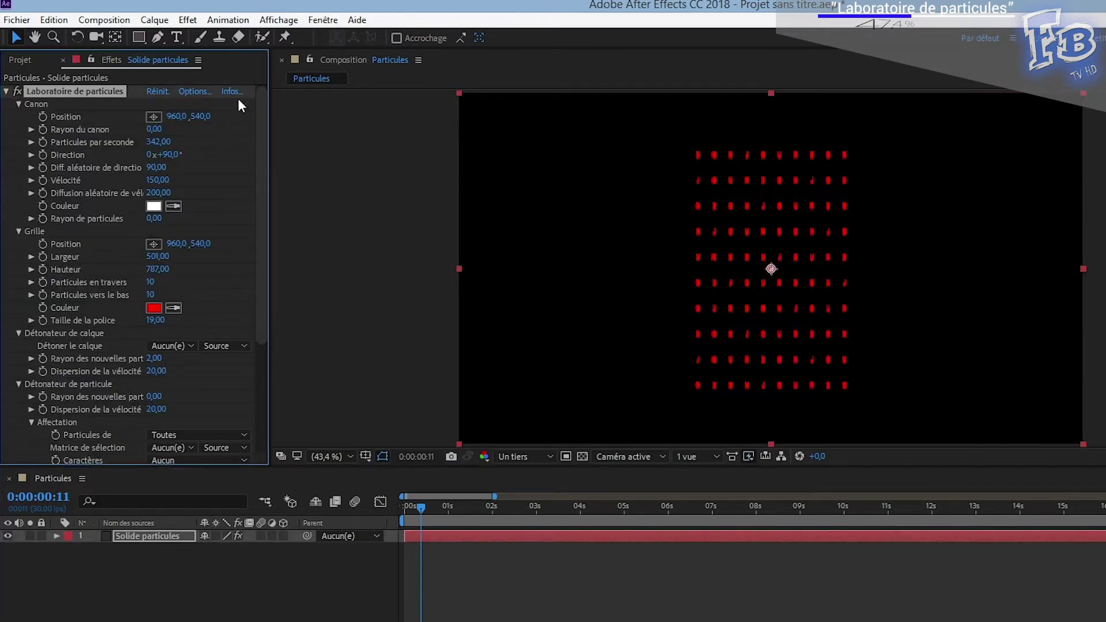
- Set the cannon text to BONJOUR in the particle Options and preview the letter particles
click(194, 92)
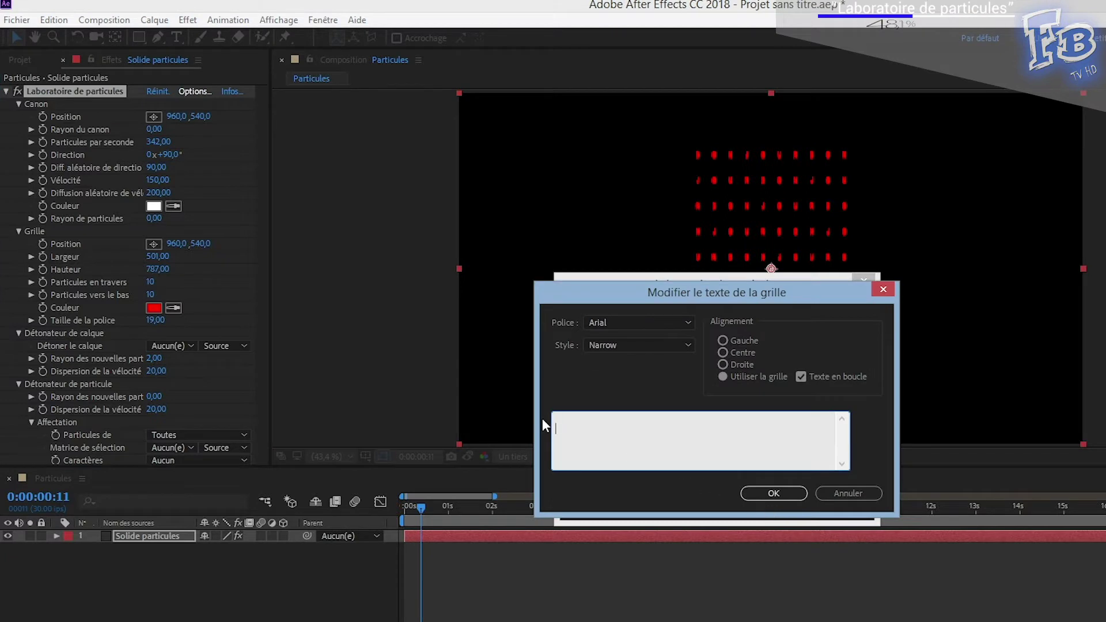
text(BONJOUR)
click(773, 493)
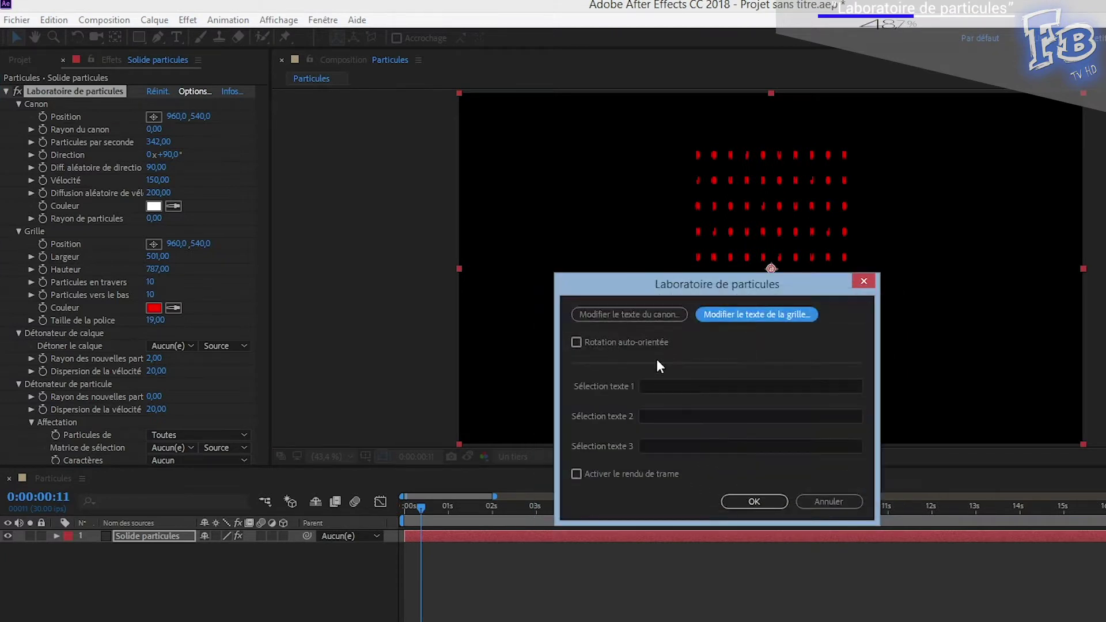
click(630, 316)
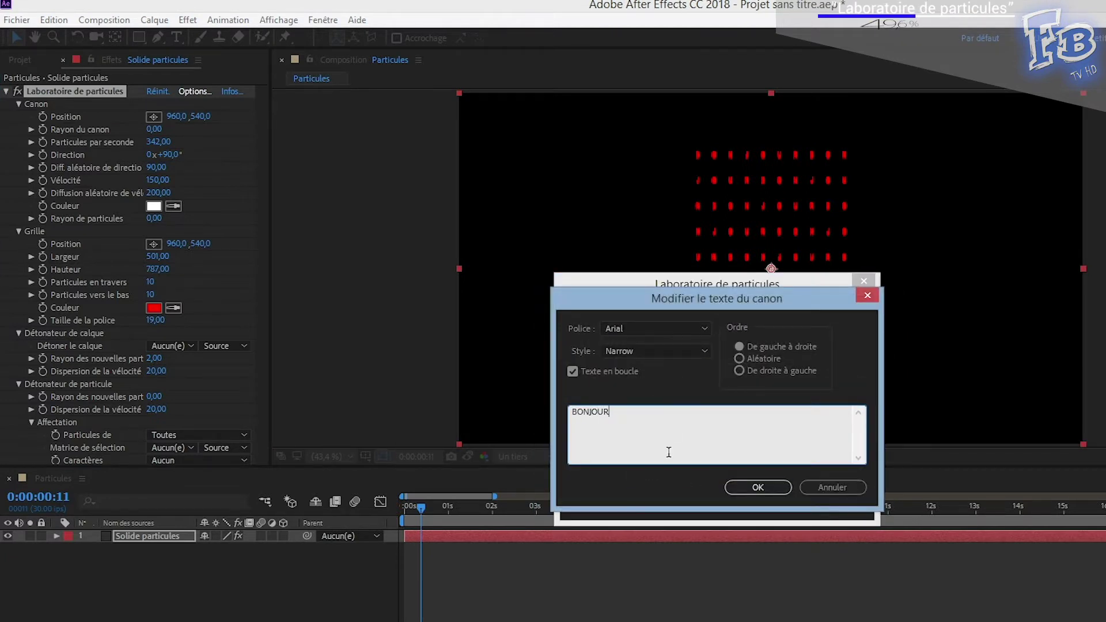
click(751, 489)
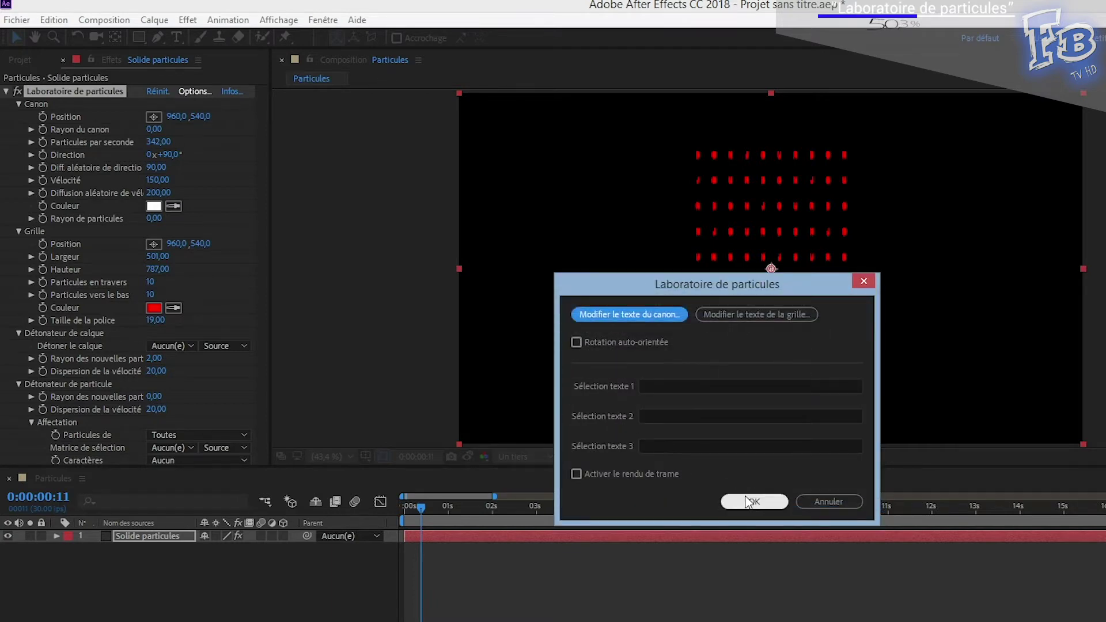
click(746, 501)
key(space)
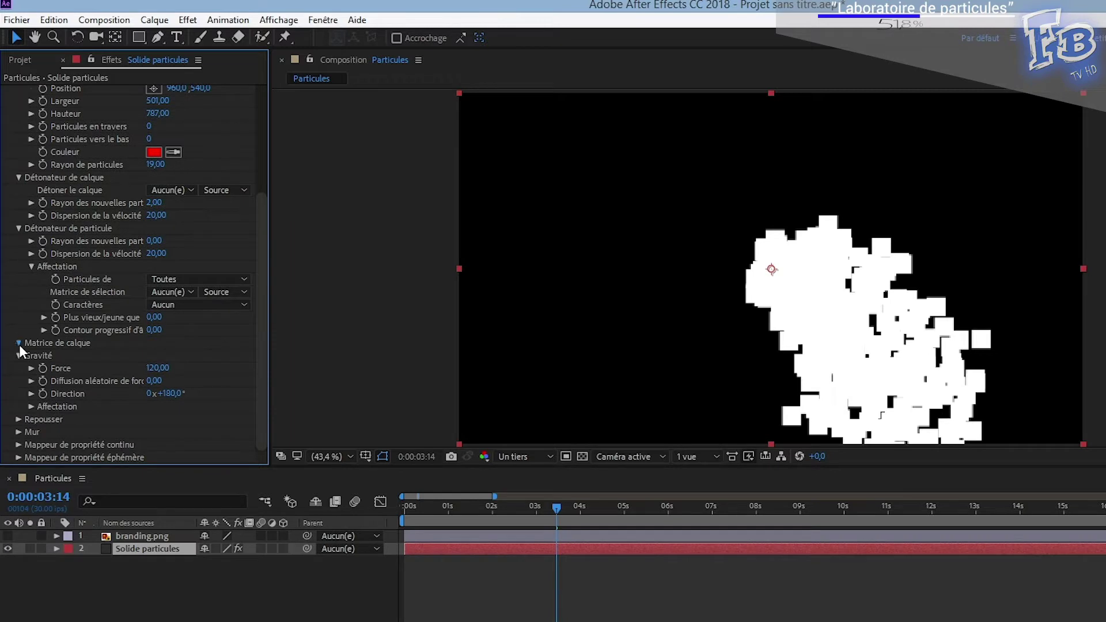
- Map the branding.png layer onto the particles and lower the emission to 3 particles per second
click(19, 342)
drag(260, 279, 259, 373)
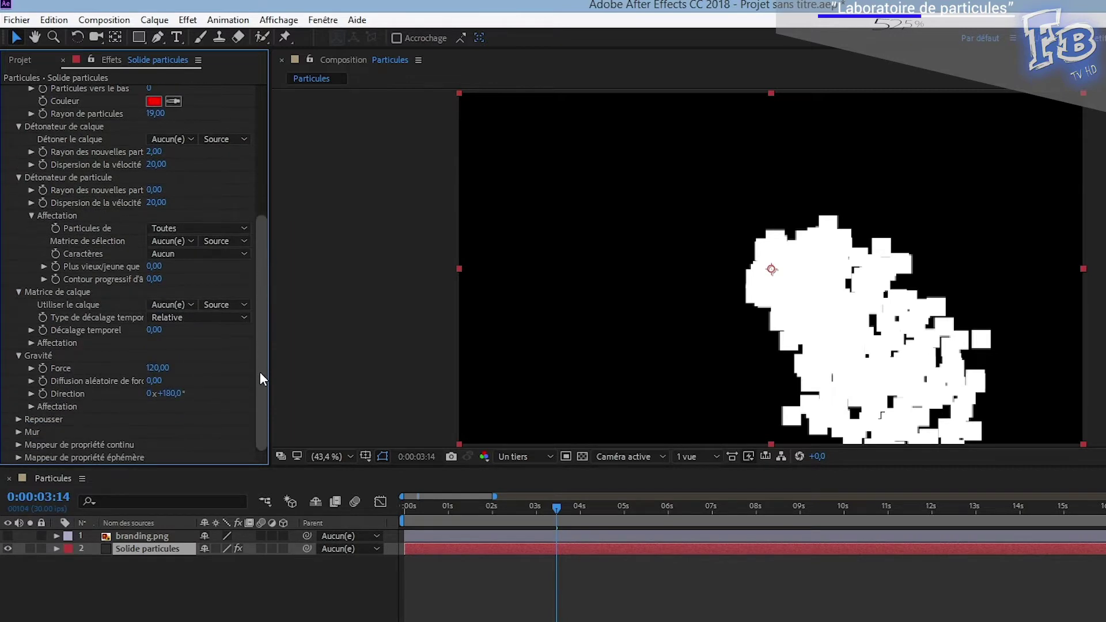
click(149, 302)
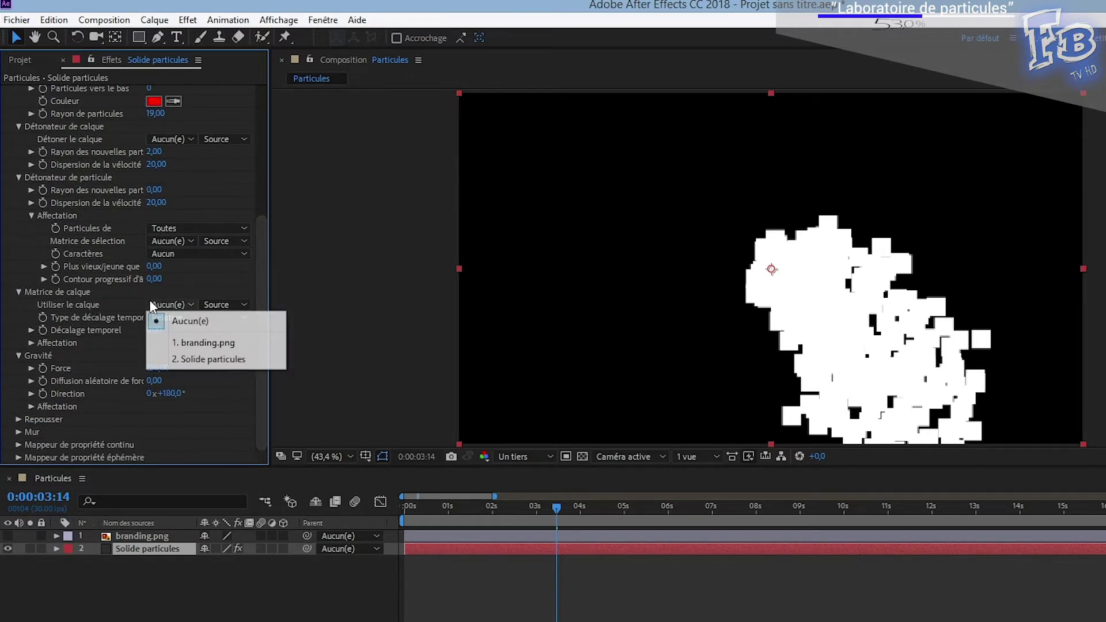
click(172, 344)
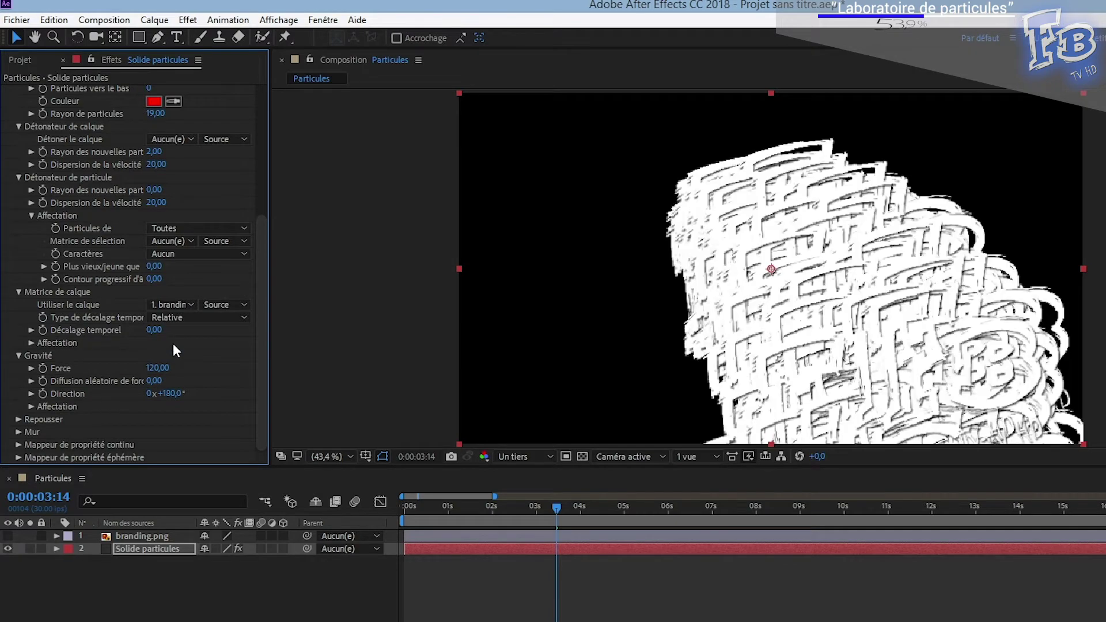
scroll(173, 343, up, 5)
drag(114, 143, 33, 155)
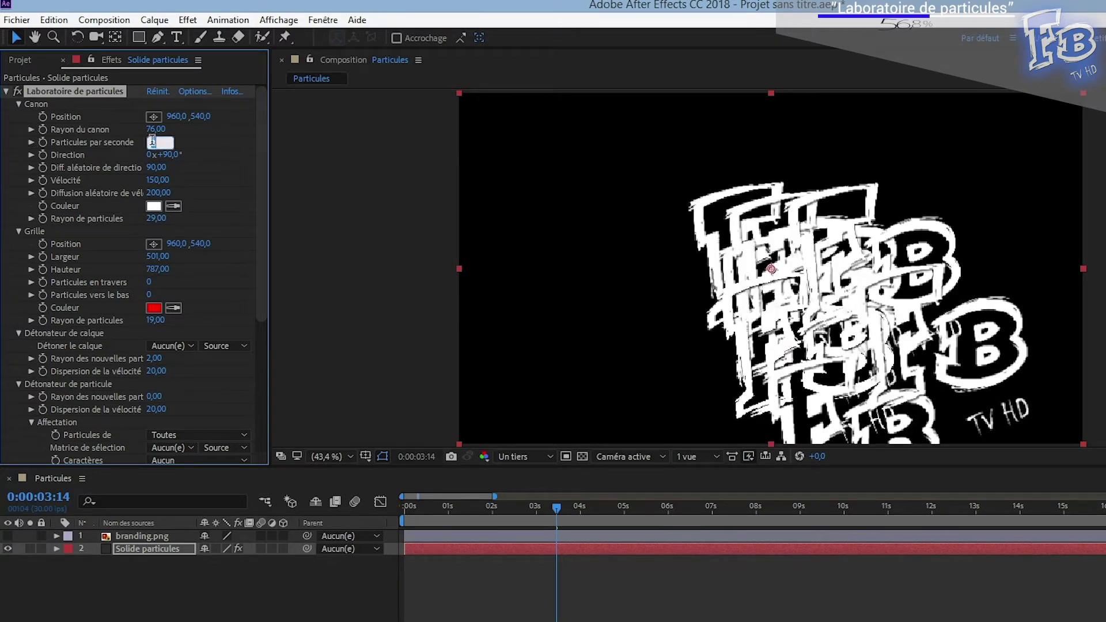
- Set the emission to 1 particle per second and preview the sparse output
click(483, 586)
key(space)
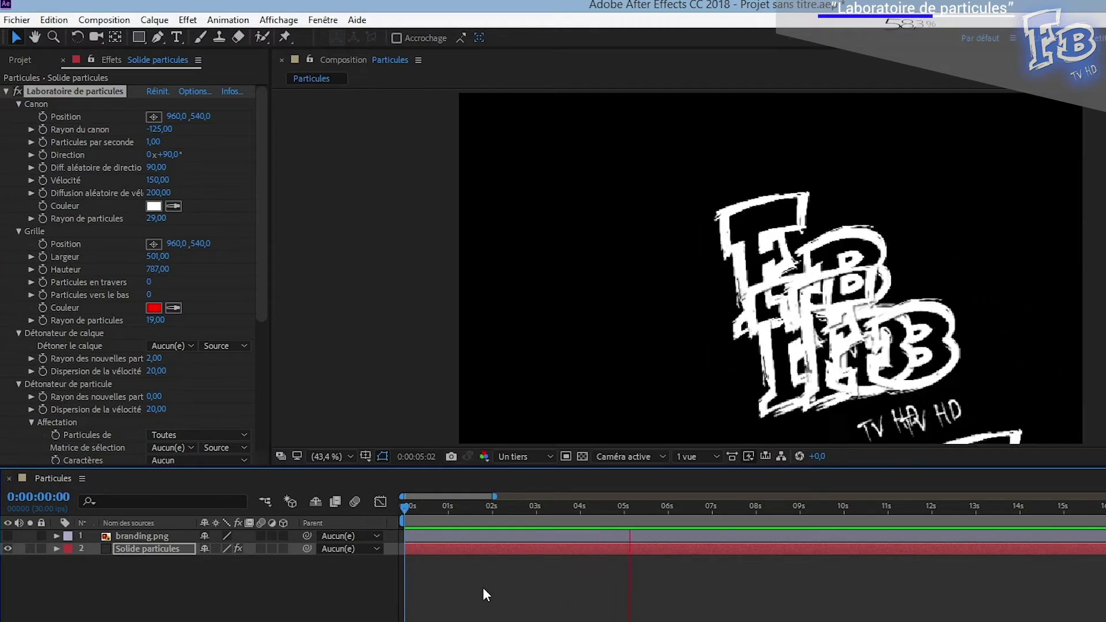
scroll(94, 362, down, 5)
- Try a stronger gravity force with 0.85 randomness, then revert the force to 120
drag(185, 366, 527, 361)
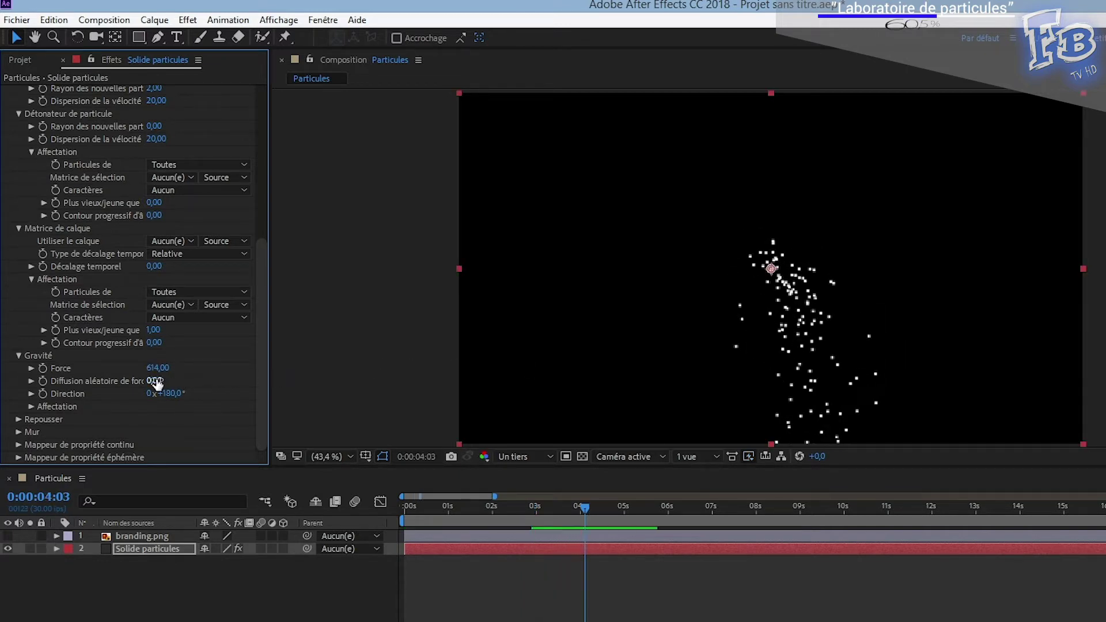
drag(192, 380, 220, 379)
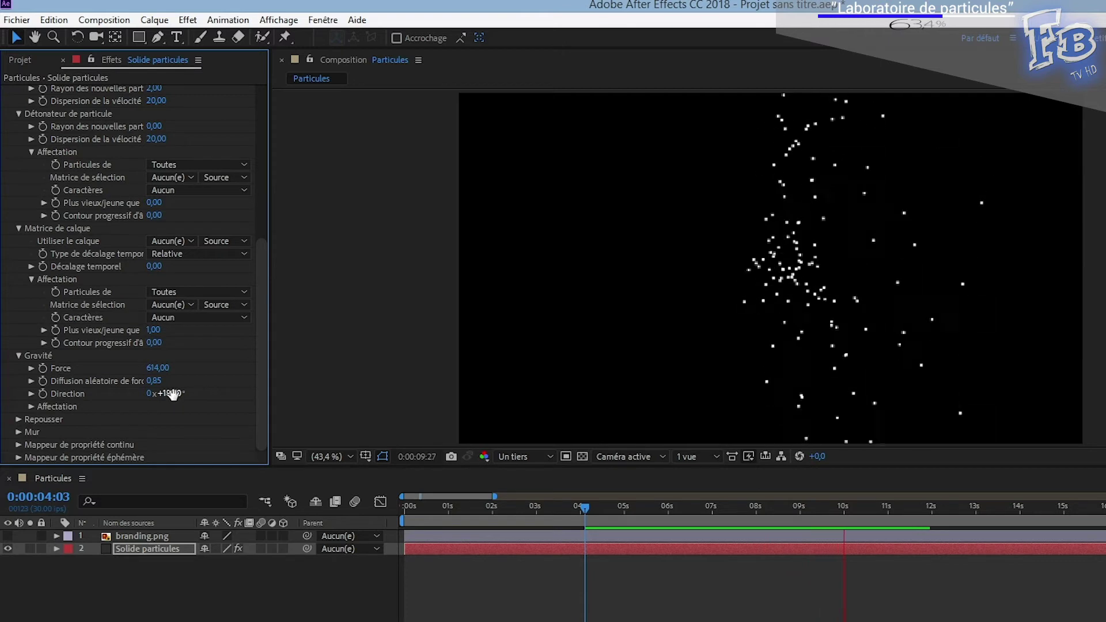
key(space)
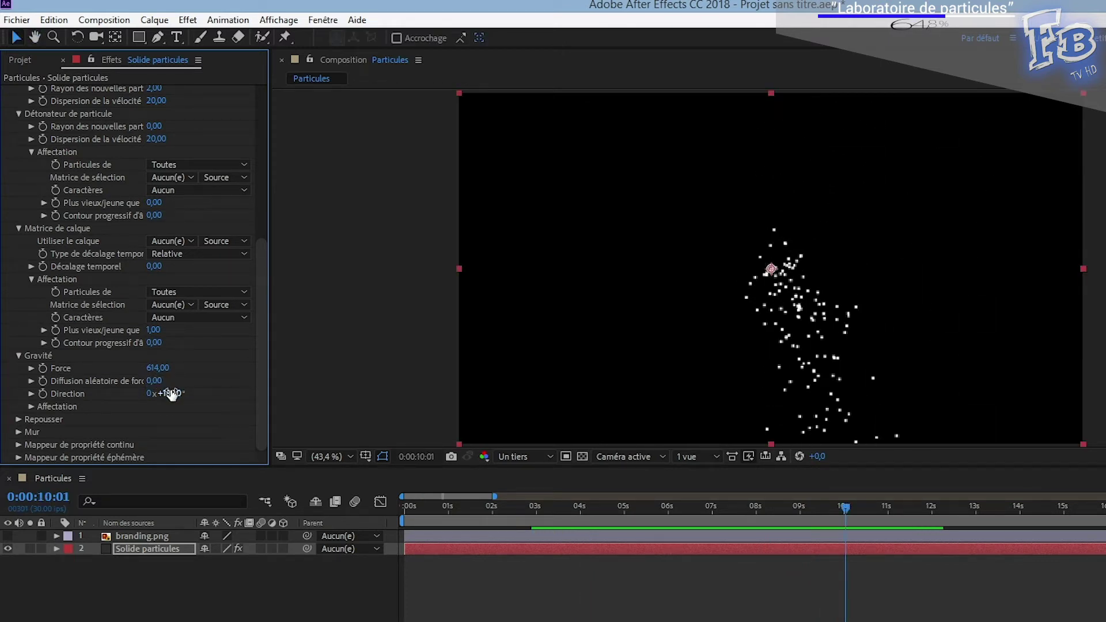
key(ctrl+z)
key(space)
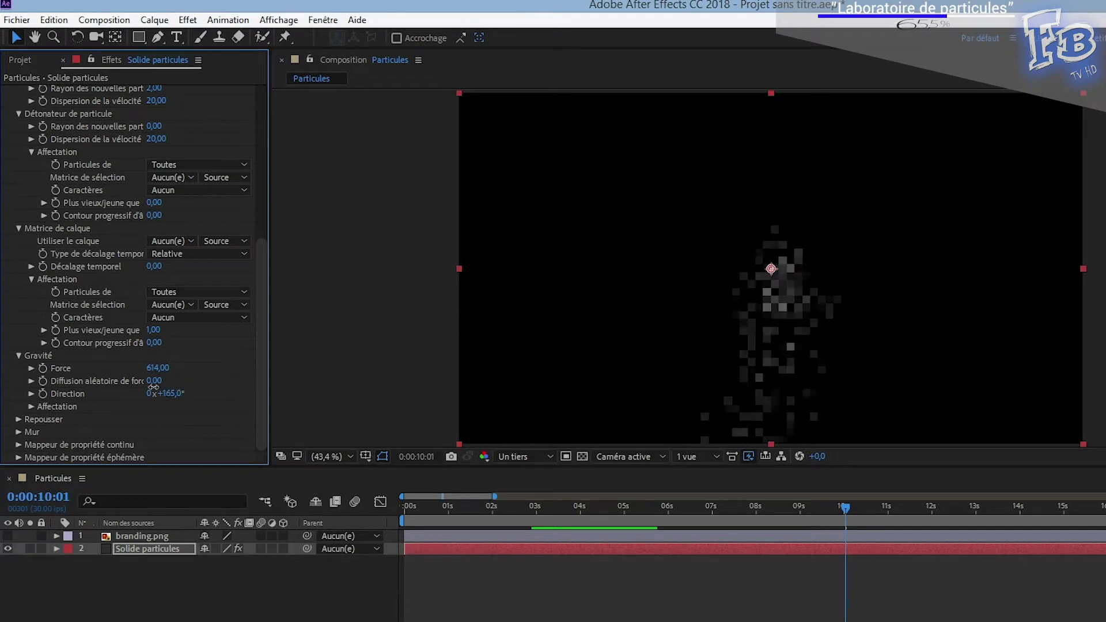
click(19, 419)
scroll(57, 373, down, 2)
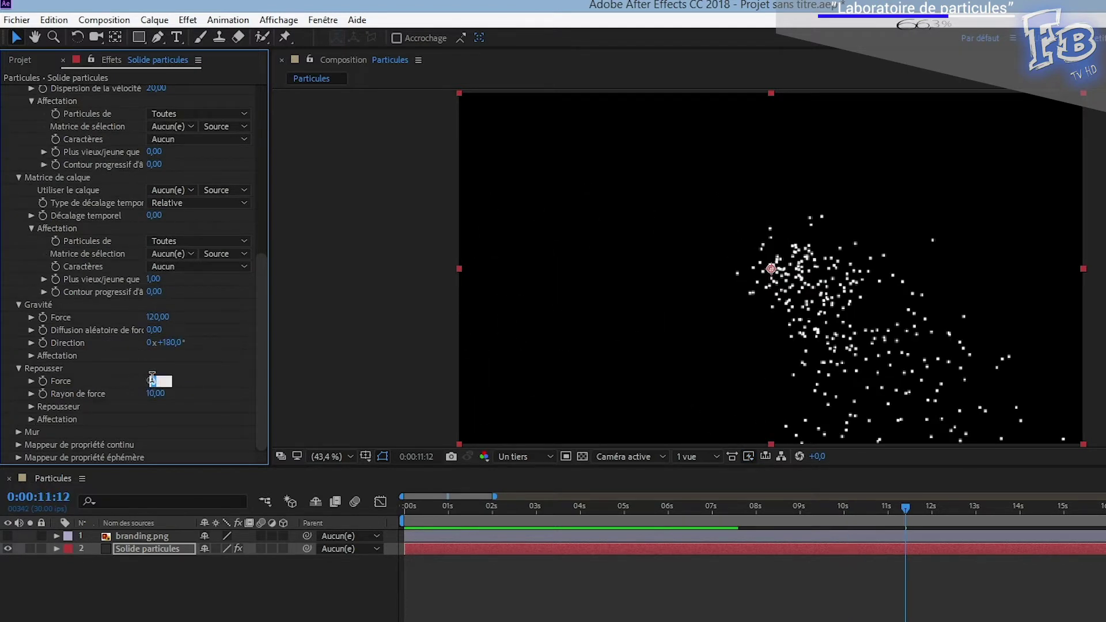
text(15)
- Set the Repel force to -15 and preview the particles scattering like a starry sky
key(Return)
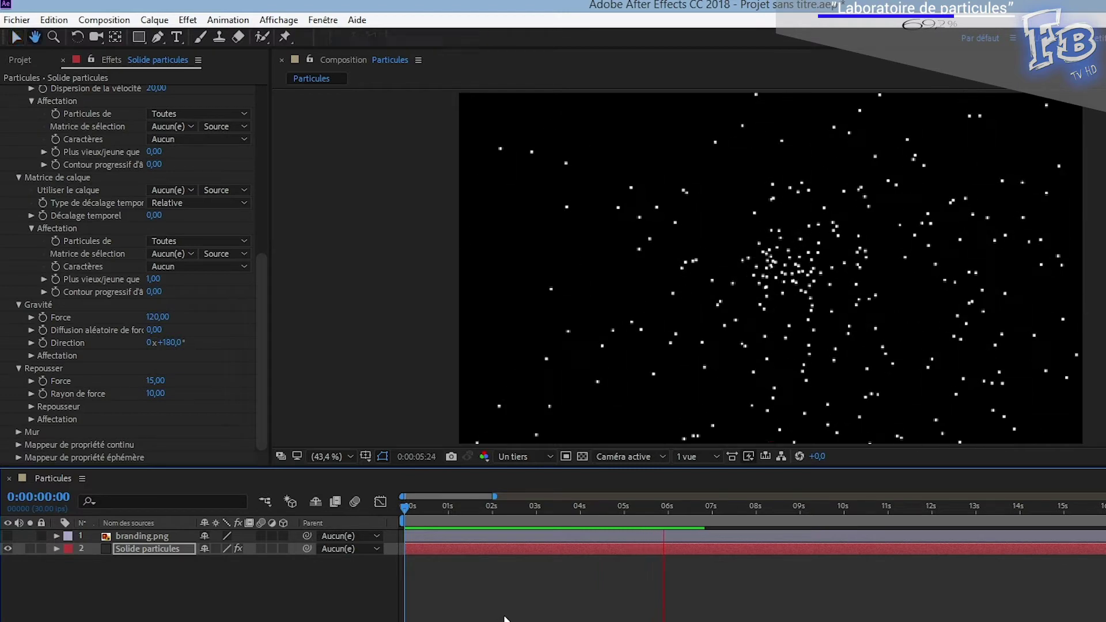
key(space)
click(157, 380)
text(-15)
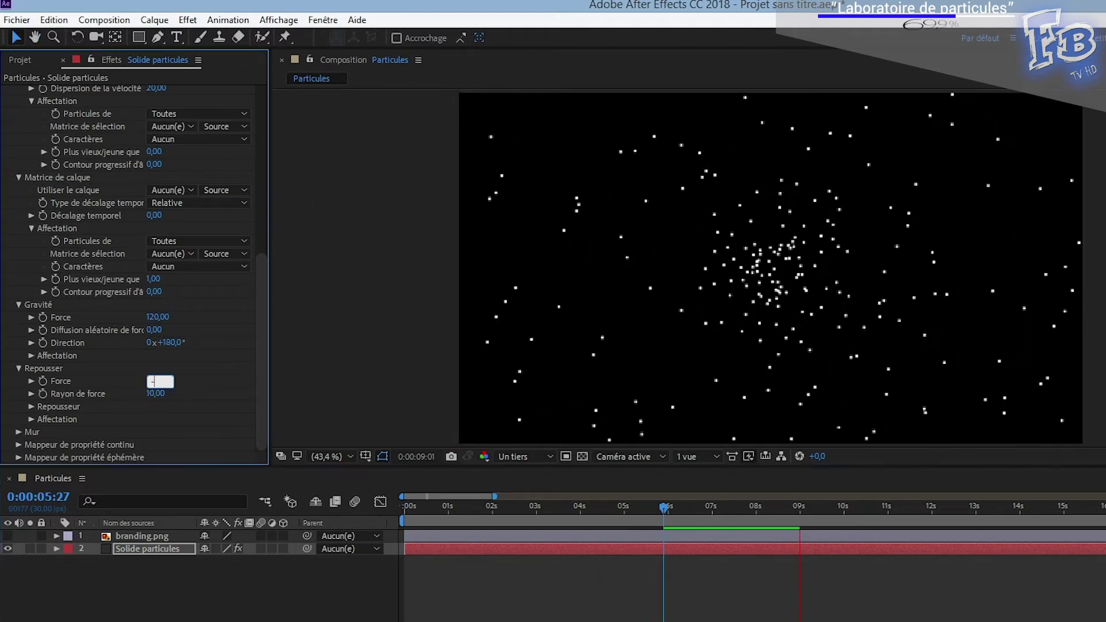
key(Return)
key(space)
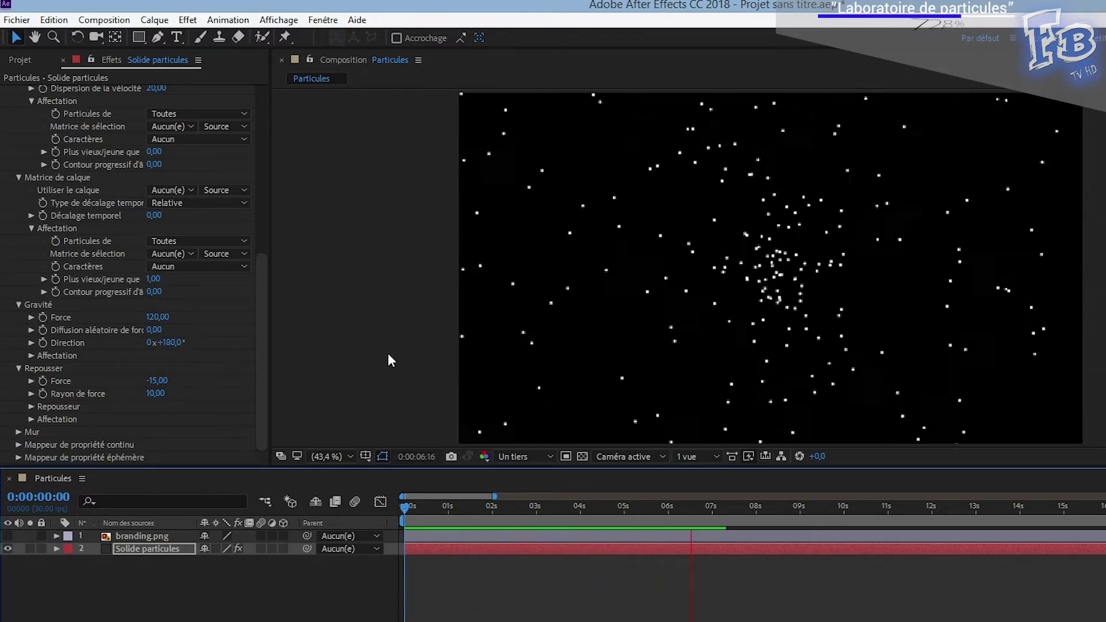
key(space)
click(157, 37)
- Draw a curved mask path across the particle layer with the Pen tool
click(774, 110)
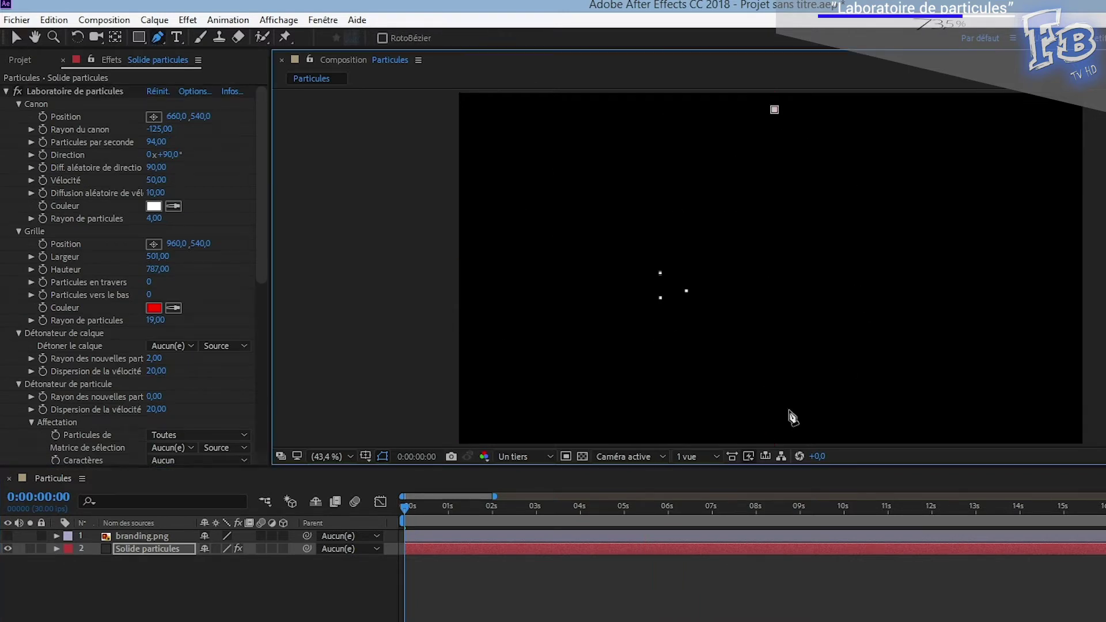
drag(784, 409, 1103, 302)
key(v)
scroll(167, 419, down, 10)
- Set the wall Bordure to Masque 1 and preview, leaving affected particles and character at Aucun
click(167, 419)
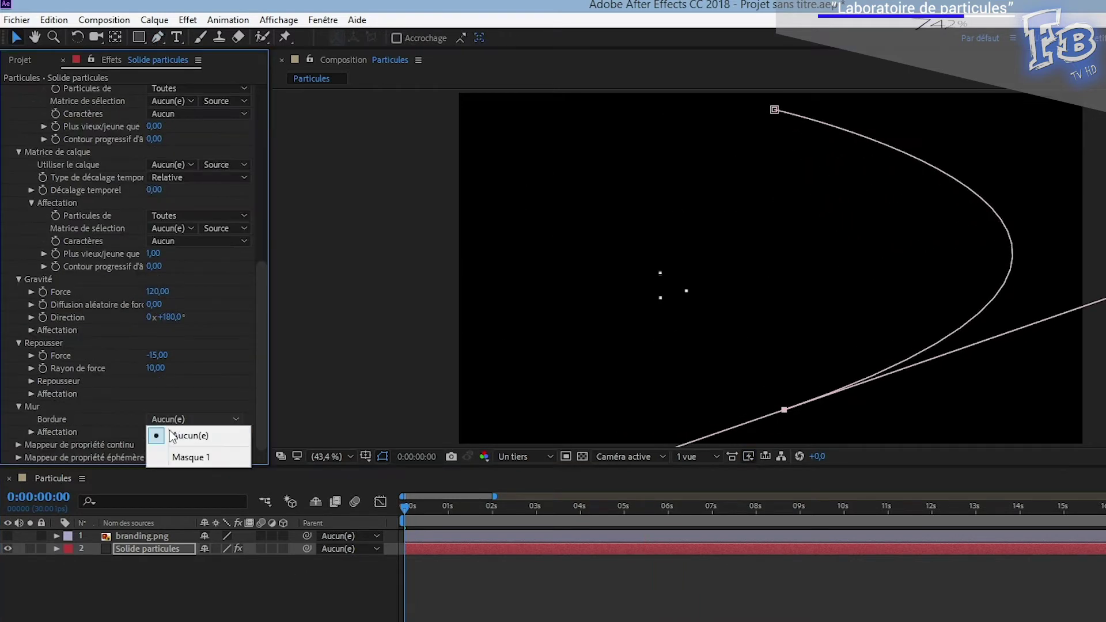
click(173, 455)
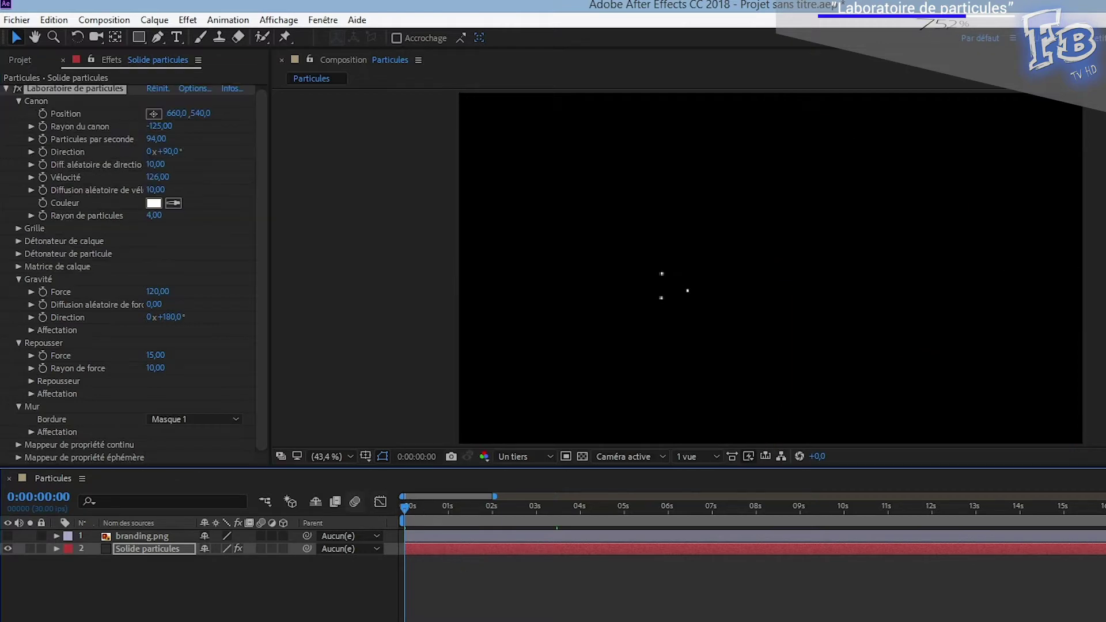
key(space)
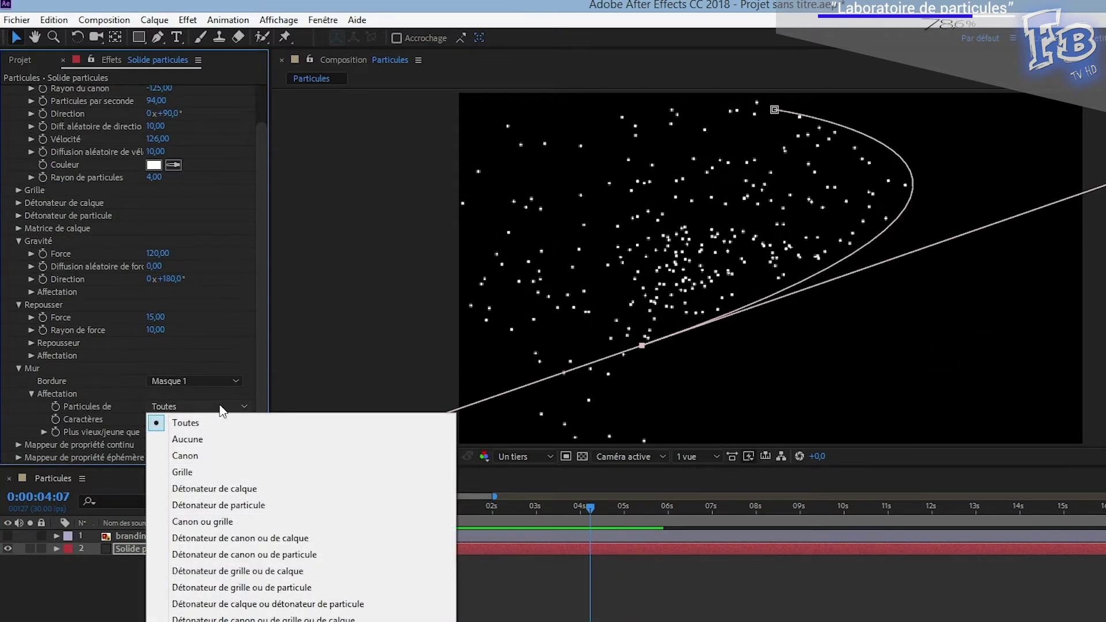
click(221, 410)
click(220, 420)
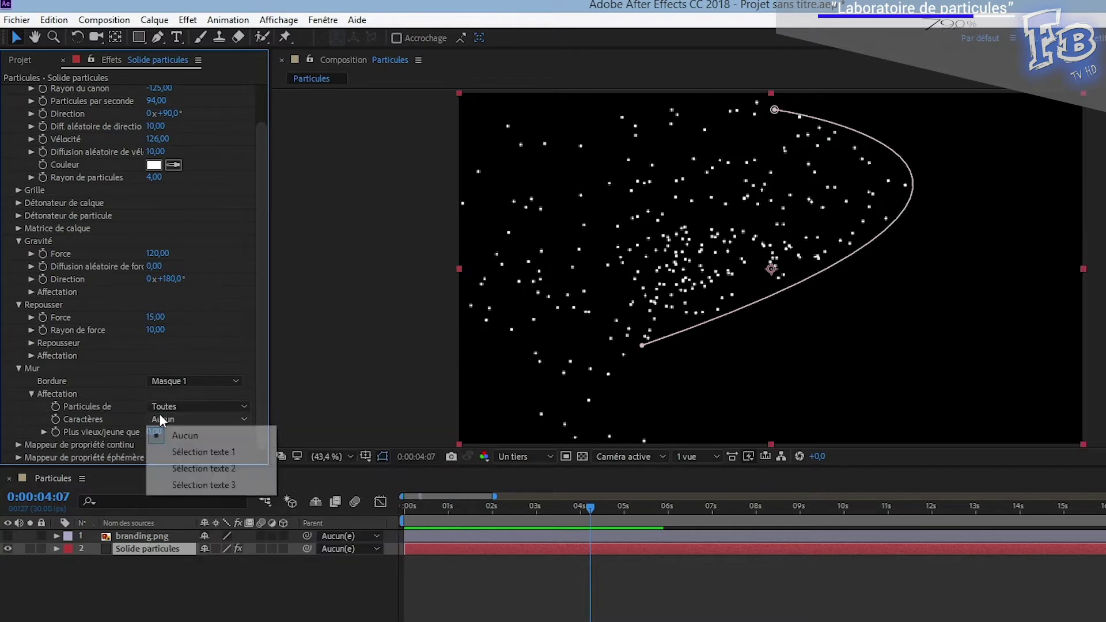
click(43, 430)
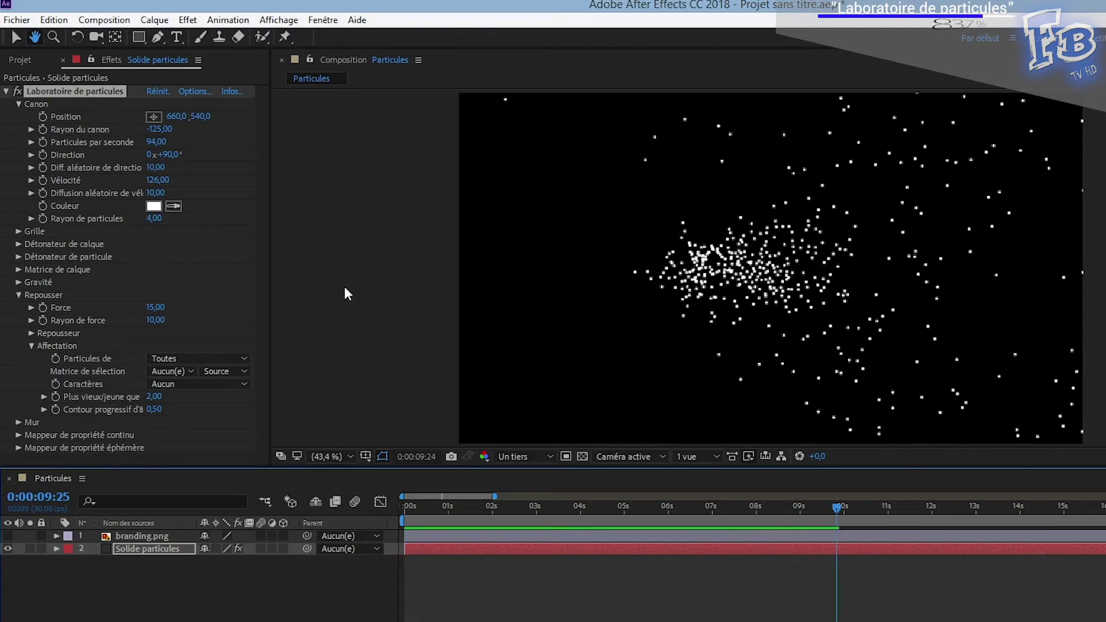
- Set Rayon du canon to -2, then rewind and preview the narrowed particle stream
key(space)
click(160, 130)
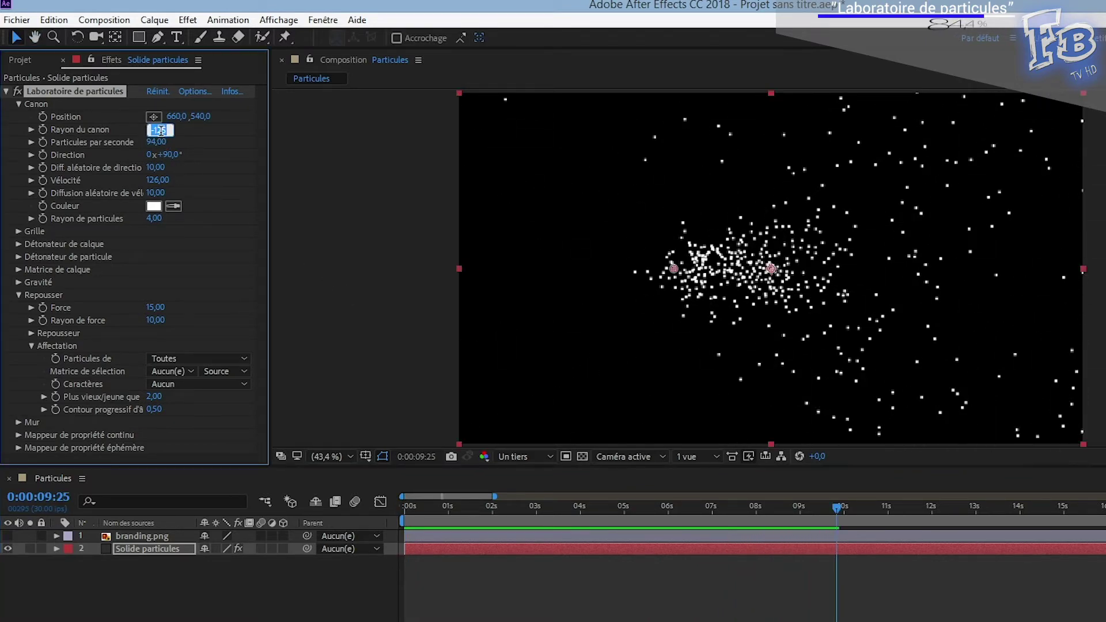
text(-2)
key(Return)
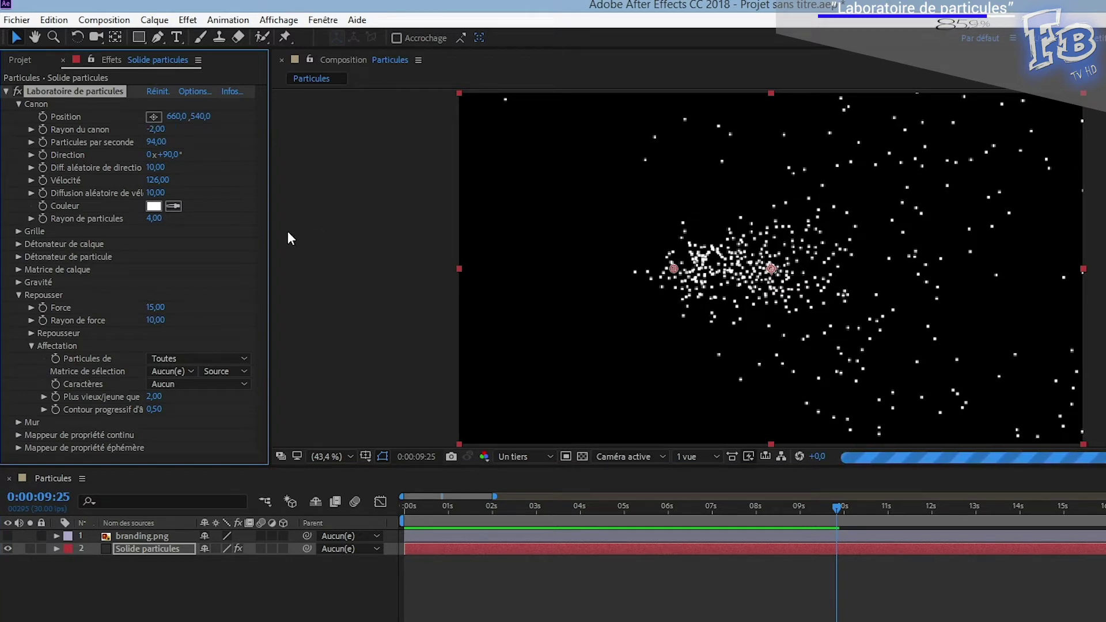
click(363, 478)
key(Home)
key(space)
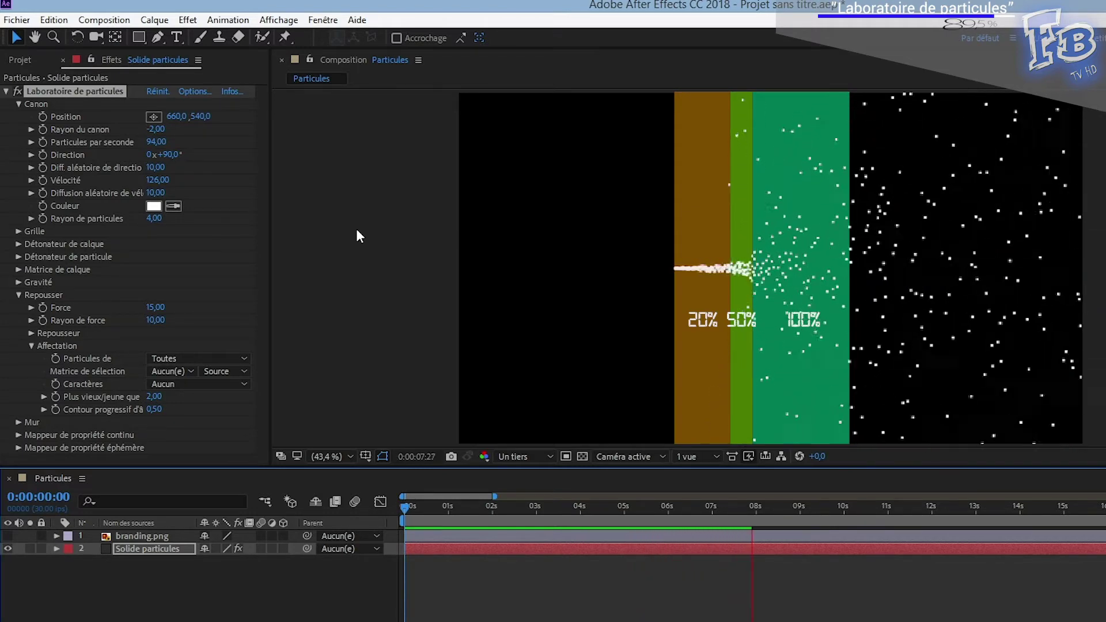
key(space)
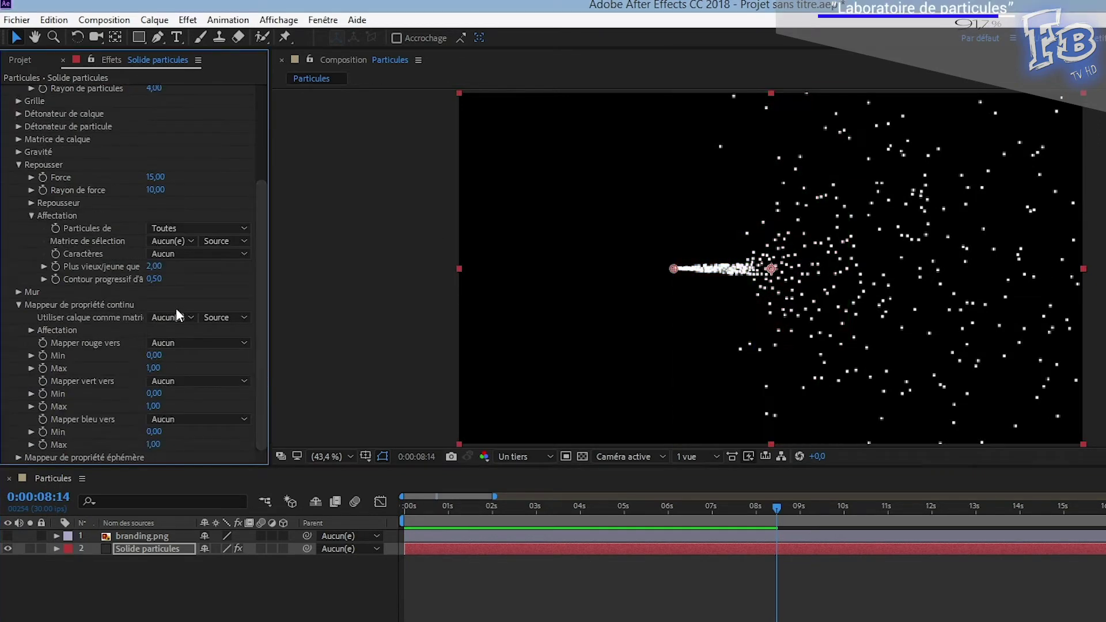
- Map with 2. Solide particules as the layer, leaving red mapping at Aucun and operator at Définir
click(175, 315)
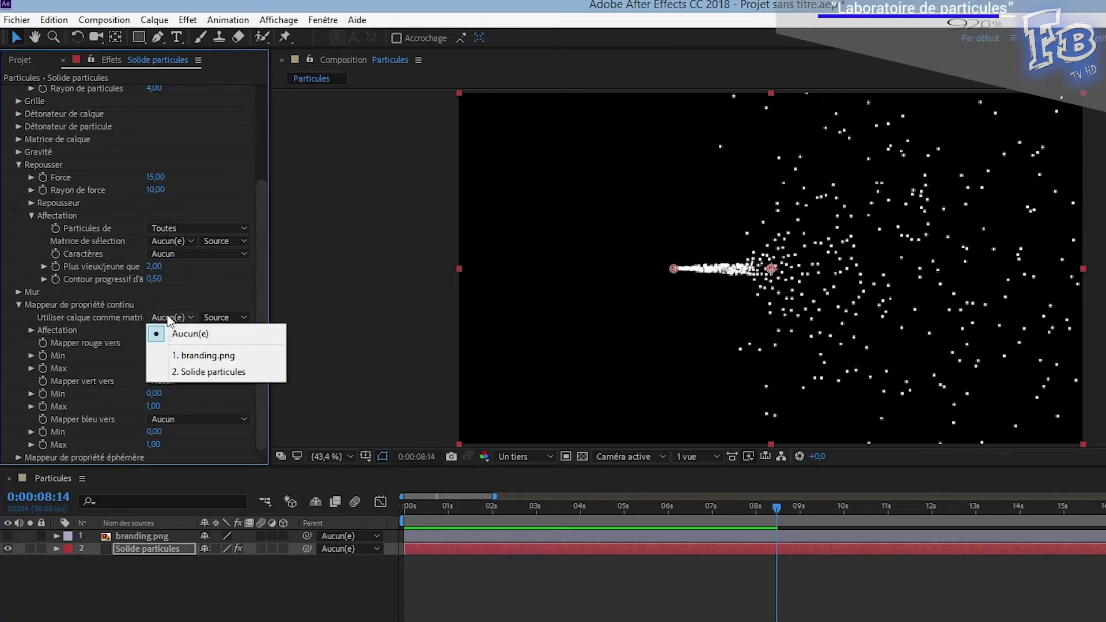
click(168, 370)
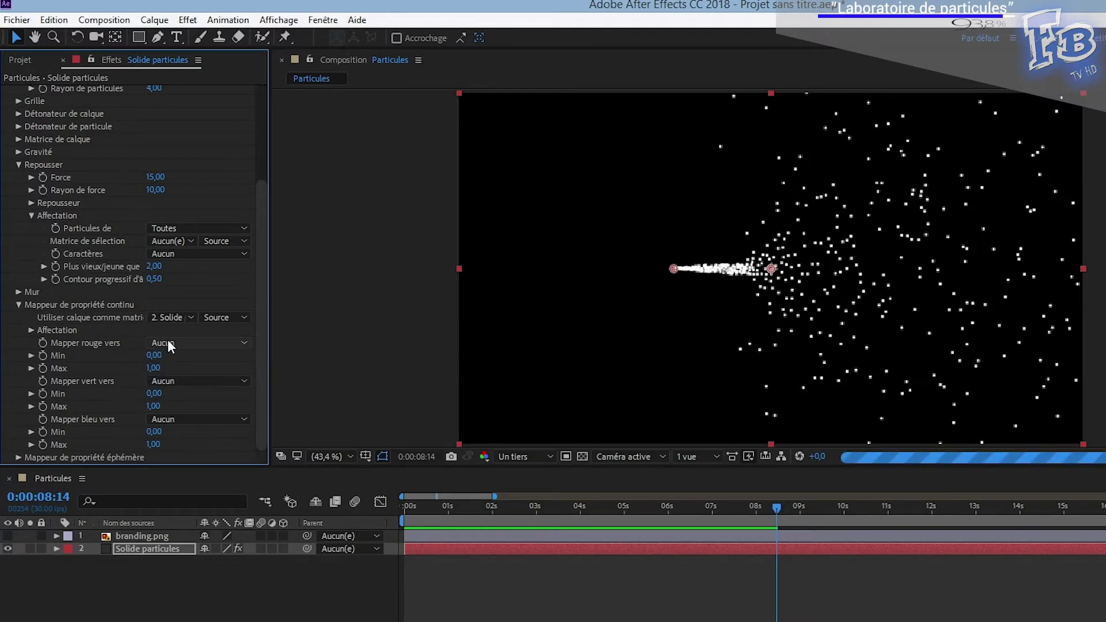
click(168, 342)
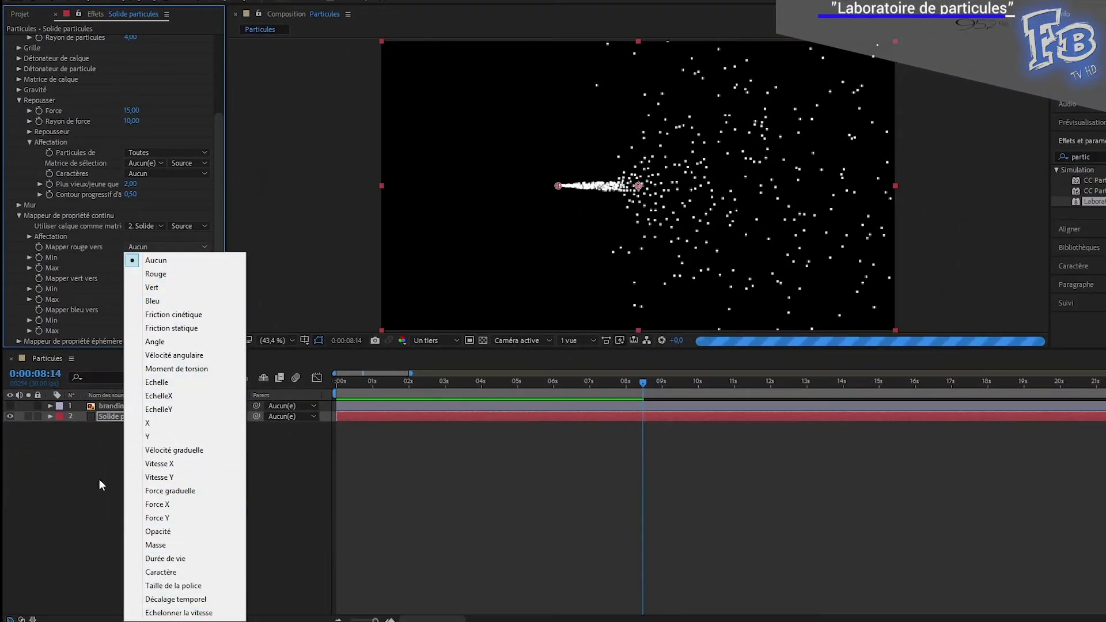
click(99, 478)
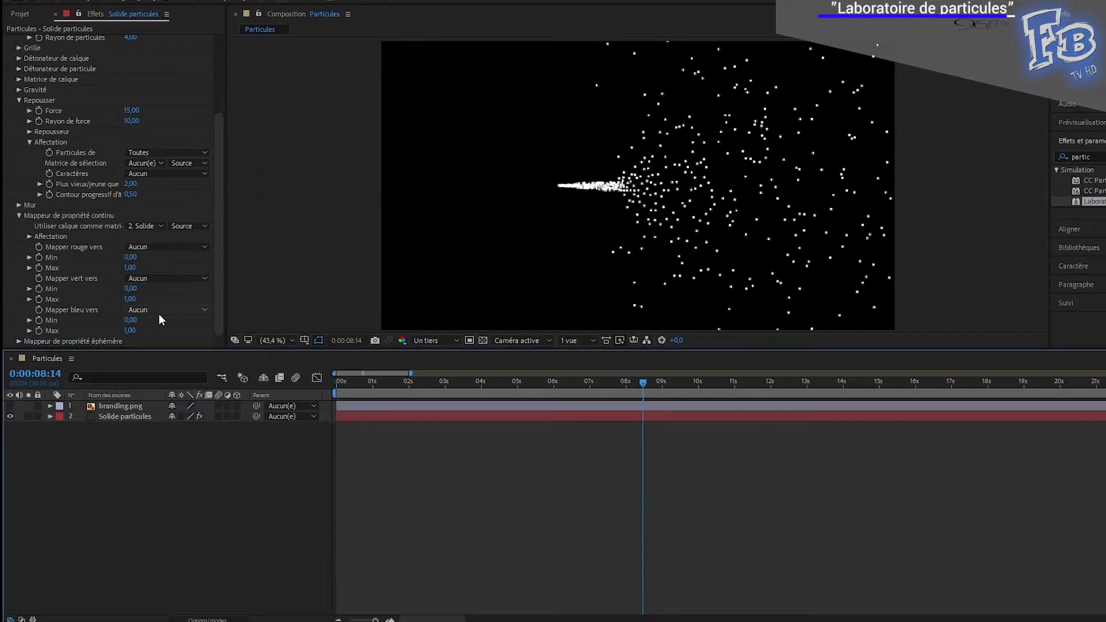
click(19, 341)
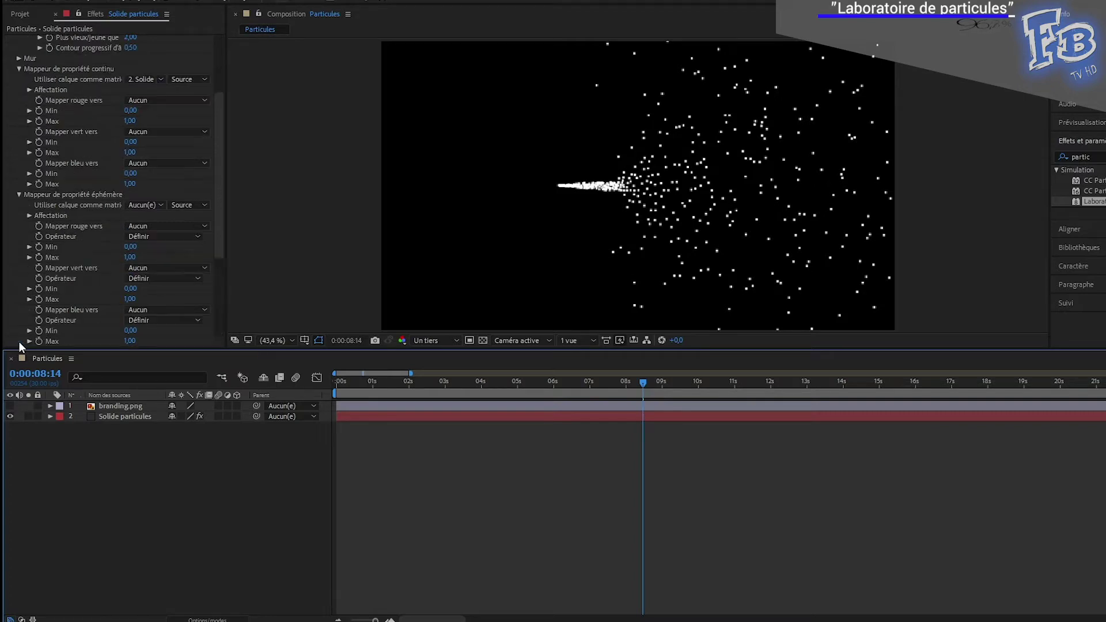
scroll(223, 231, up, 5)
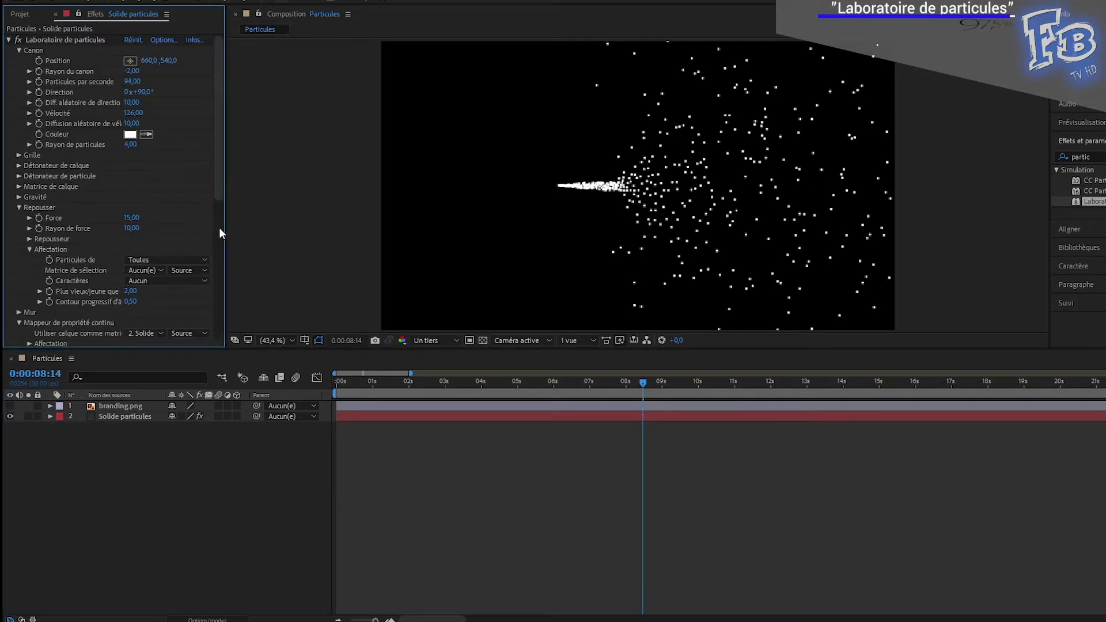
scroll(219, 227, down, 5)
click(160, 238)
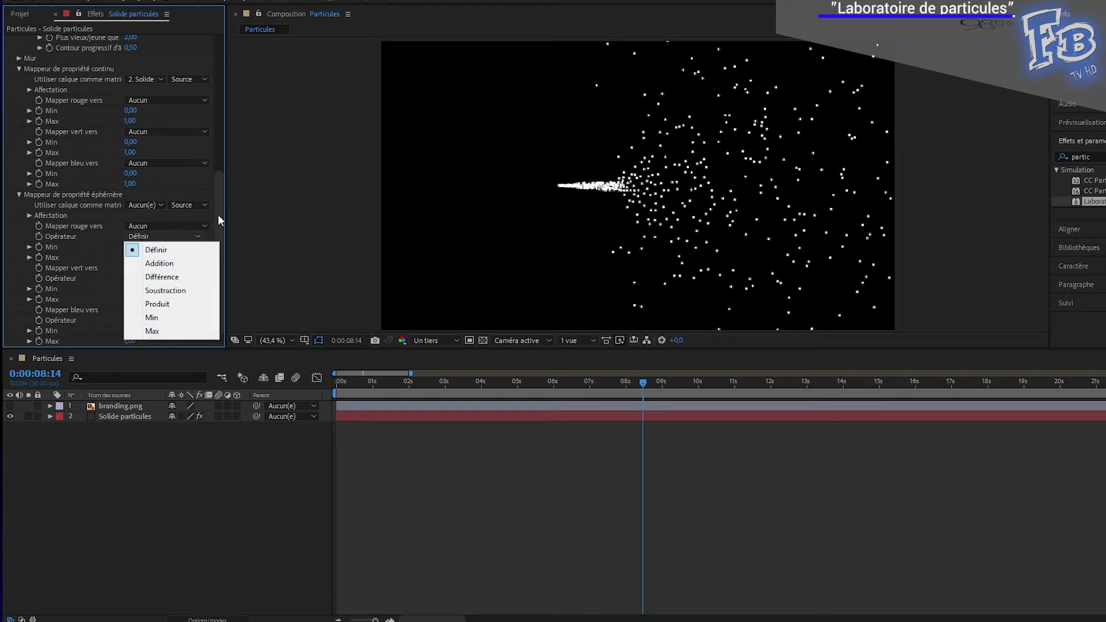
click(243, 200)
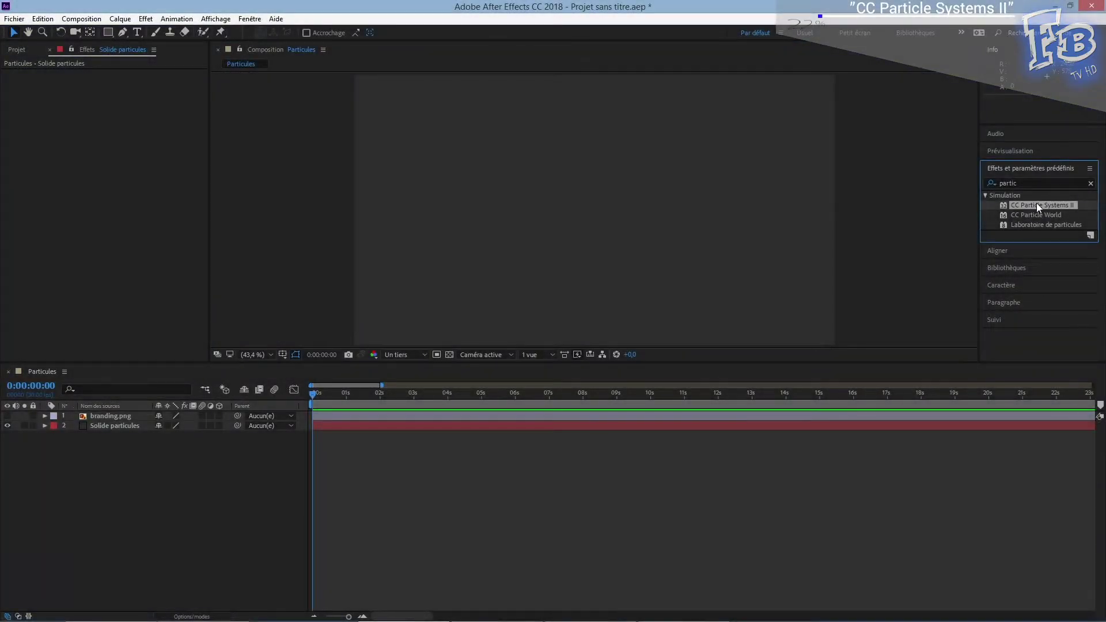
- Apply CC Particle Systems II with birth rate 4,9 and longevity 0,9, then tweak the producer radius
drag(1035, 204, 685, 233)
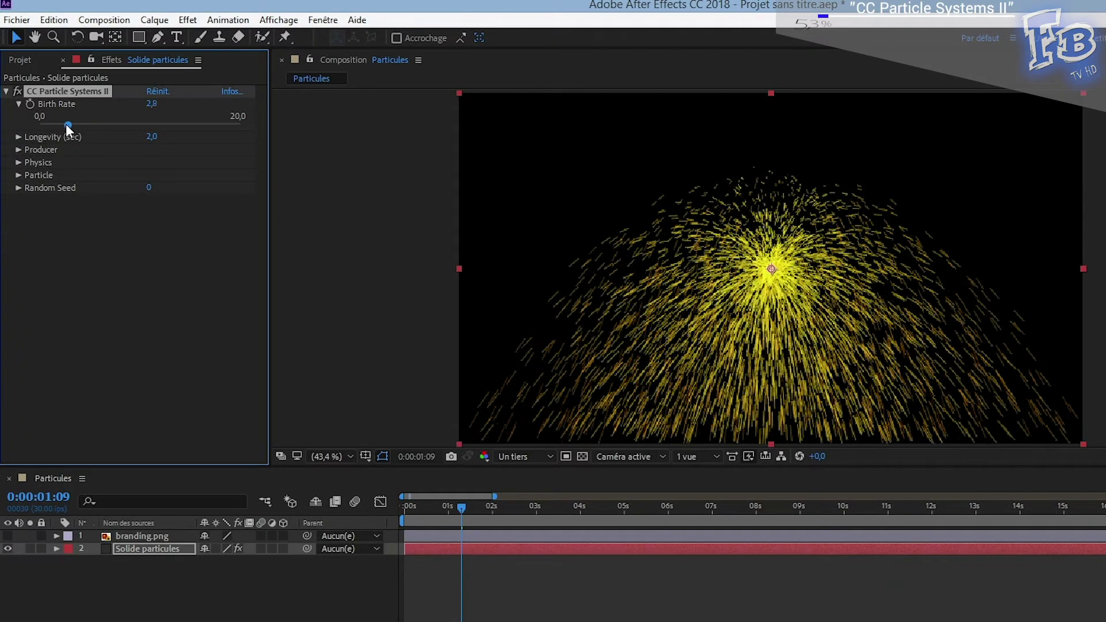
mouse_move(80, 123)
mouse_down()
mouse_move(136, 125)
mouse_move(152, 158)
mouse_move(59, 151)
mouse_up()
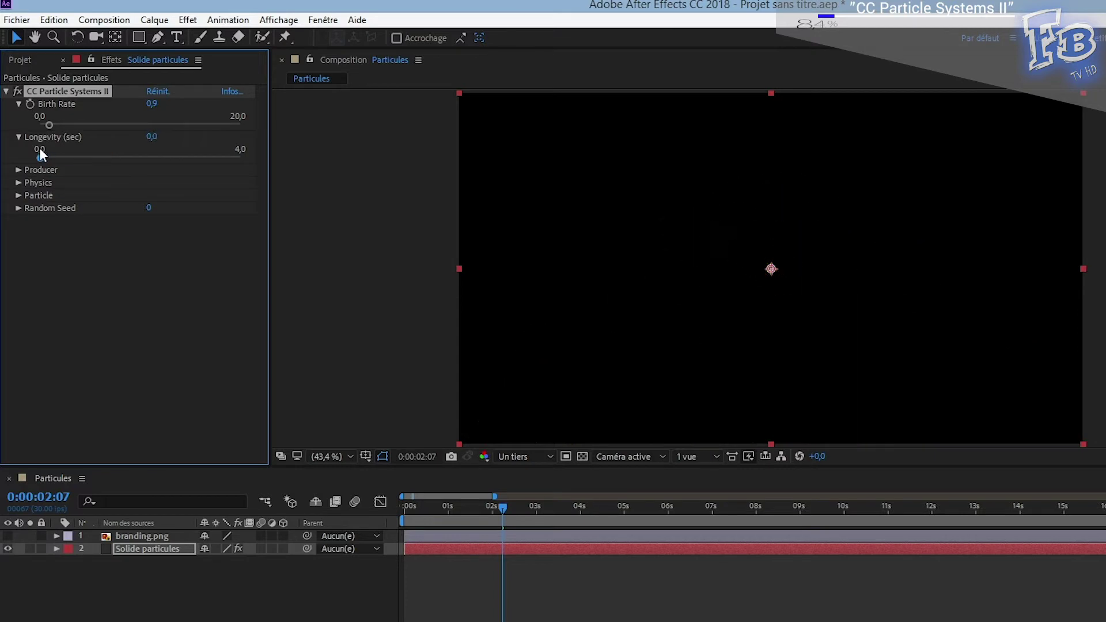
key(space)
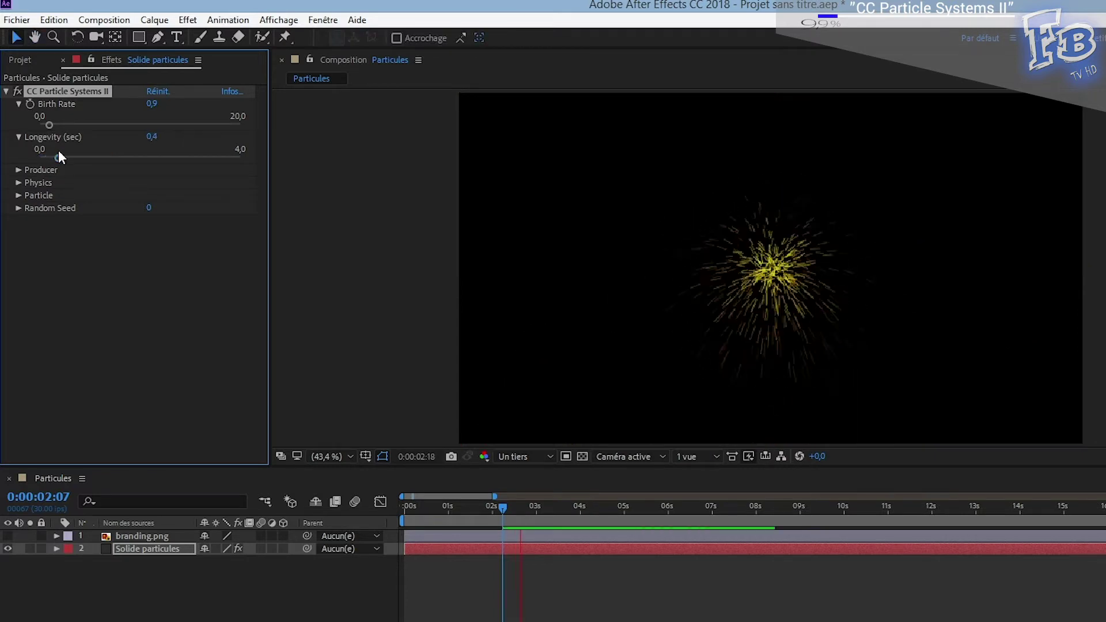
click(18, 170)
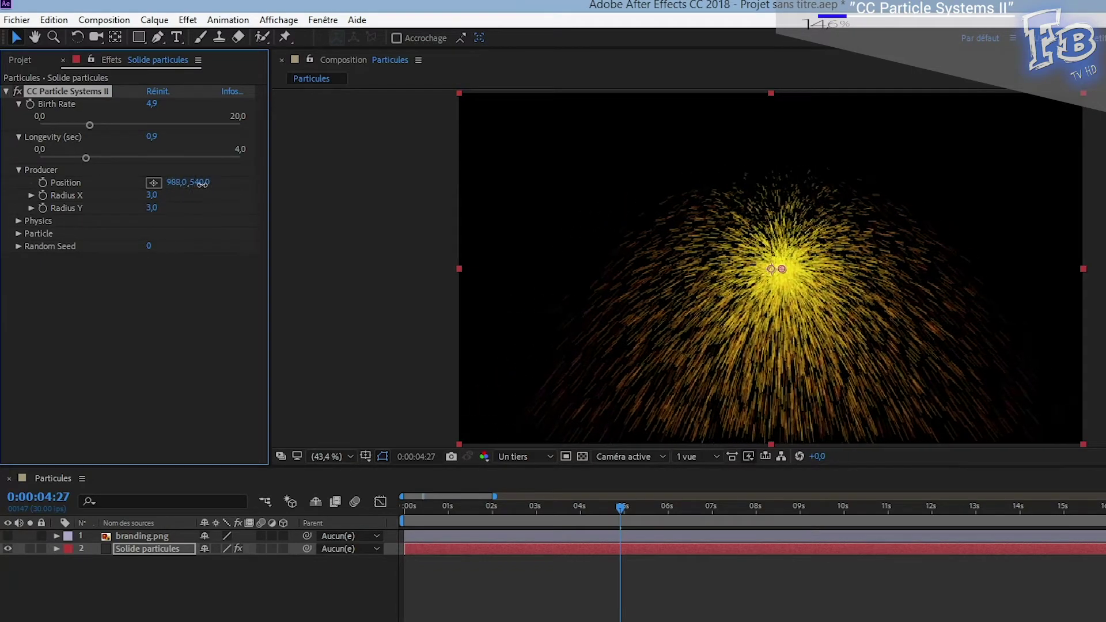
drag(152, 195, 157, 190)
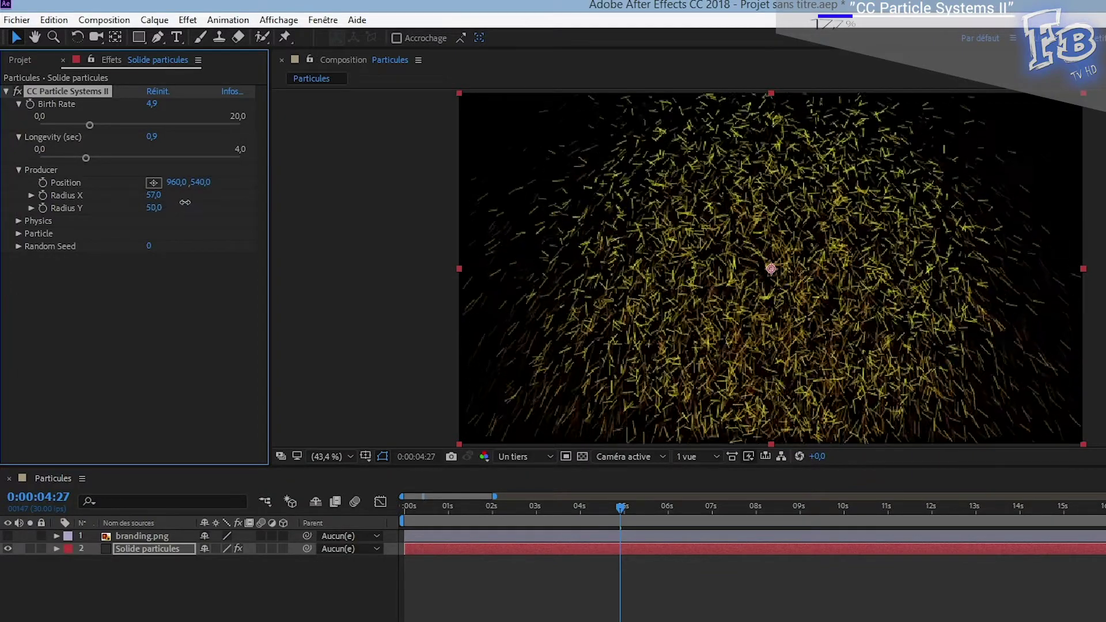
drag(154, 210, 20, 221)
- Try the Vortex, Fire, Jet Sideways and Direction animation styles, returning to Explosive
click(18, 221)
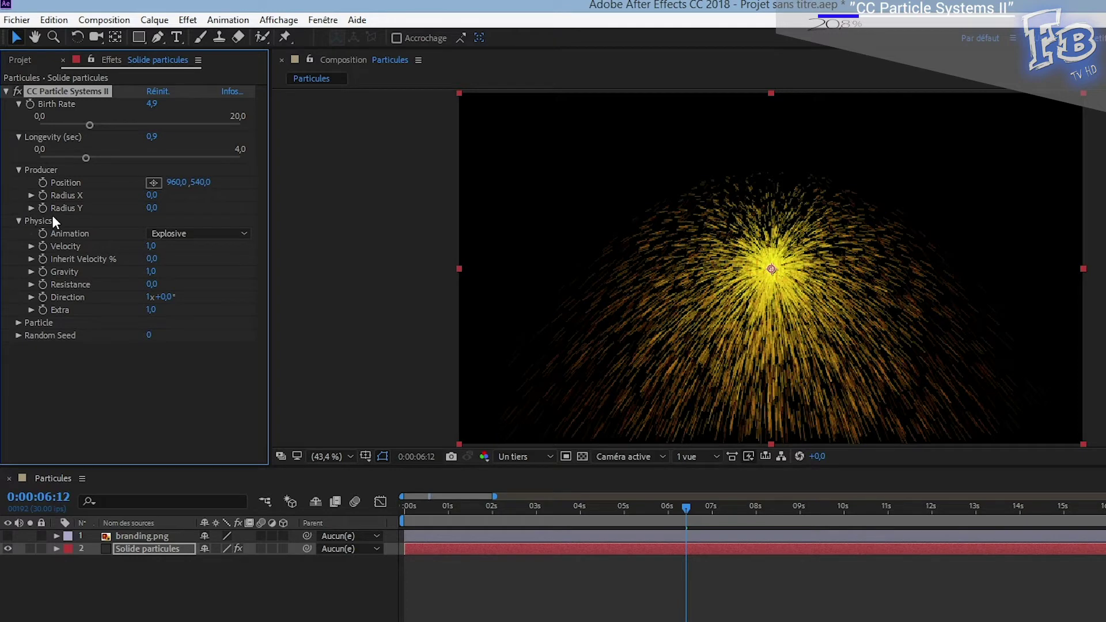
click(154, 233)
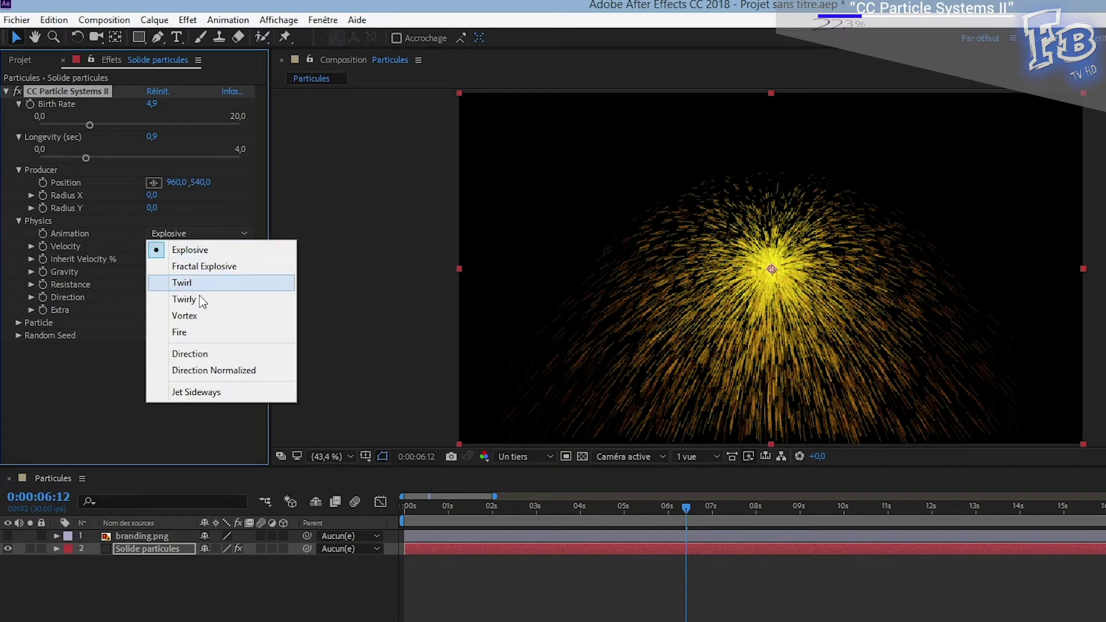
click(211, 316)
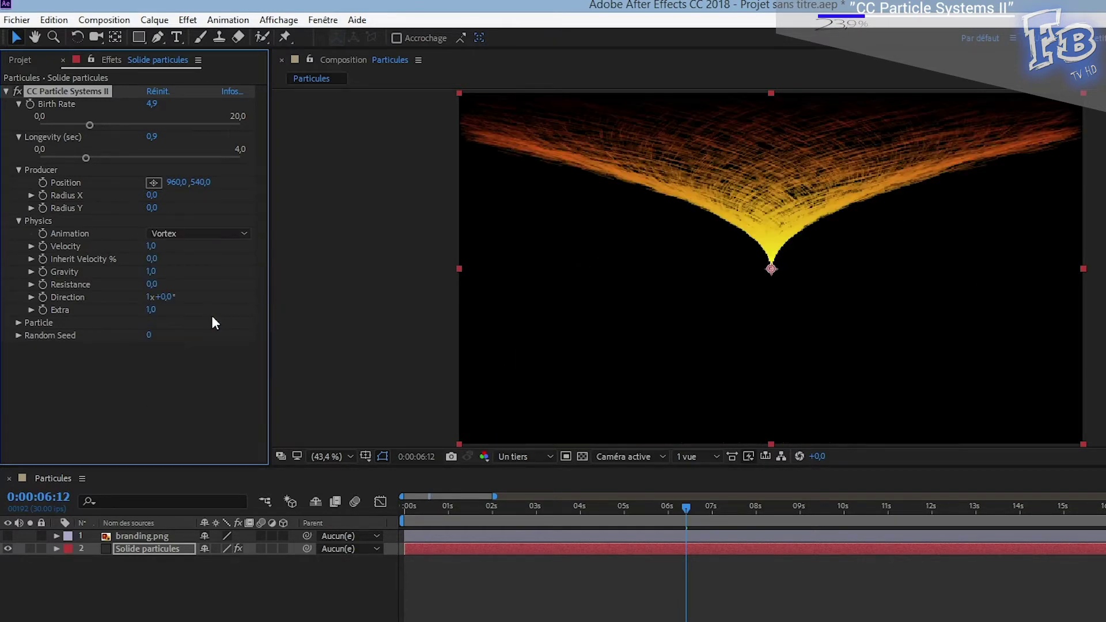
click(185, 233)
click(175, 332)
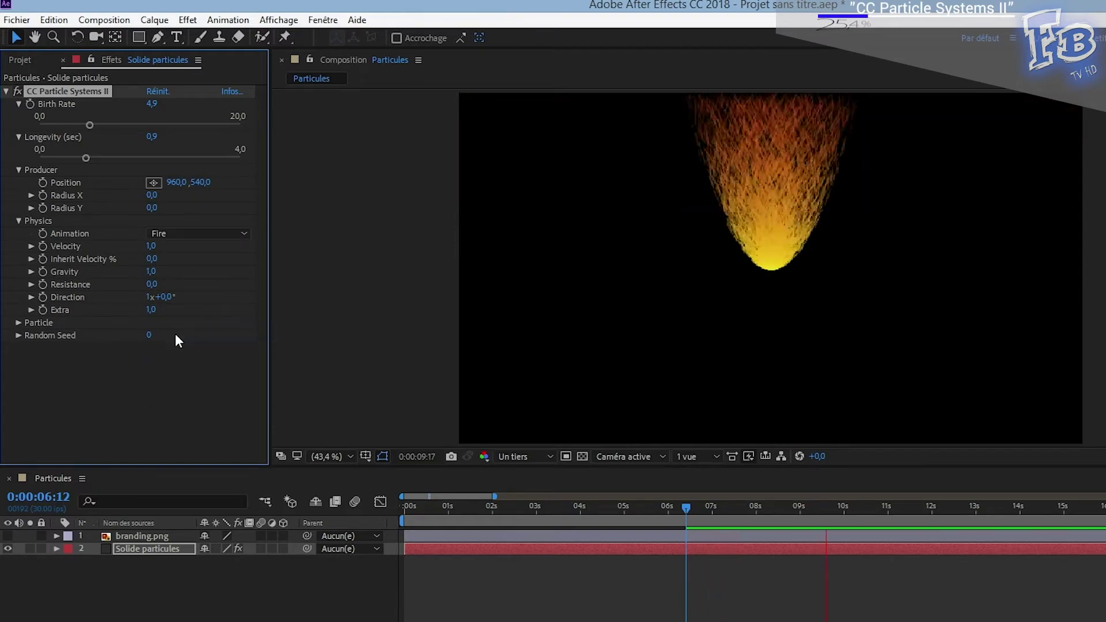
click(208, 234)
click(184, 391)
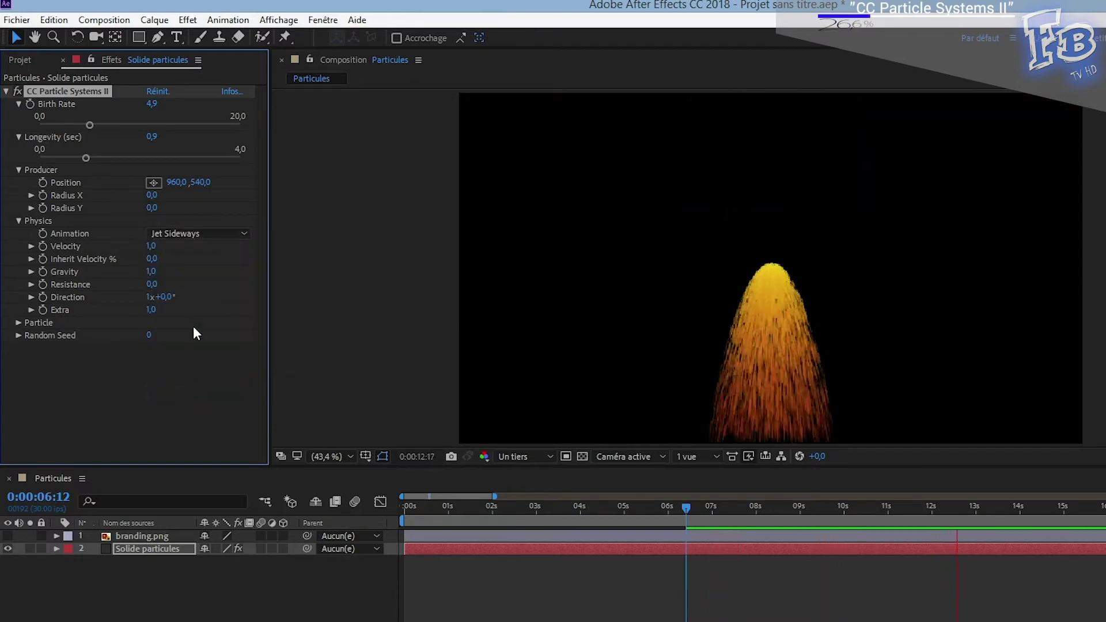
click(184, 233)
click(178, 352)
click(184, 233)
click(172, 246)
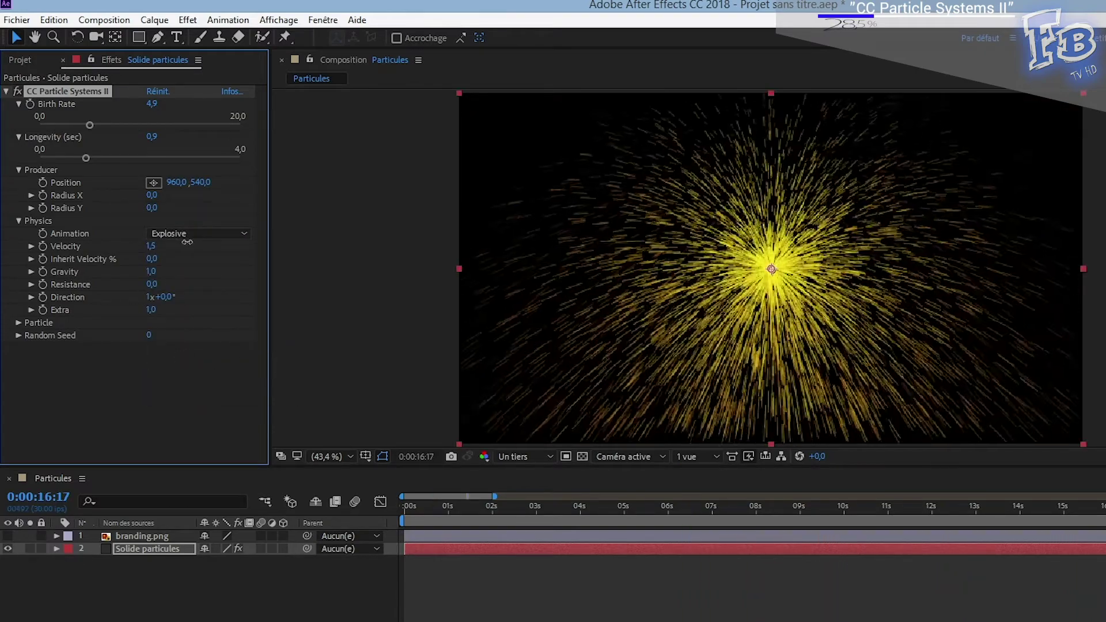
- Raise velocity to 1,4, preview from the start, lower gravity to 0,3, and set direction to 12°
drag(139, 242, 144, 242)
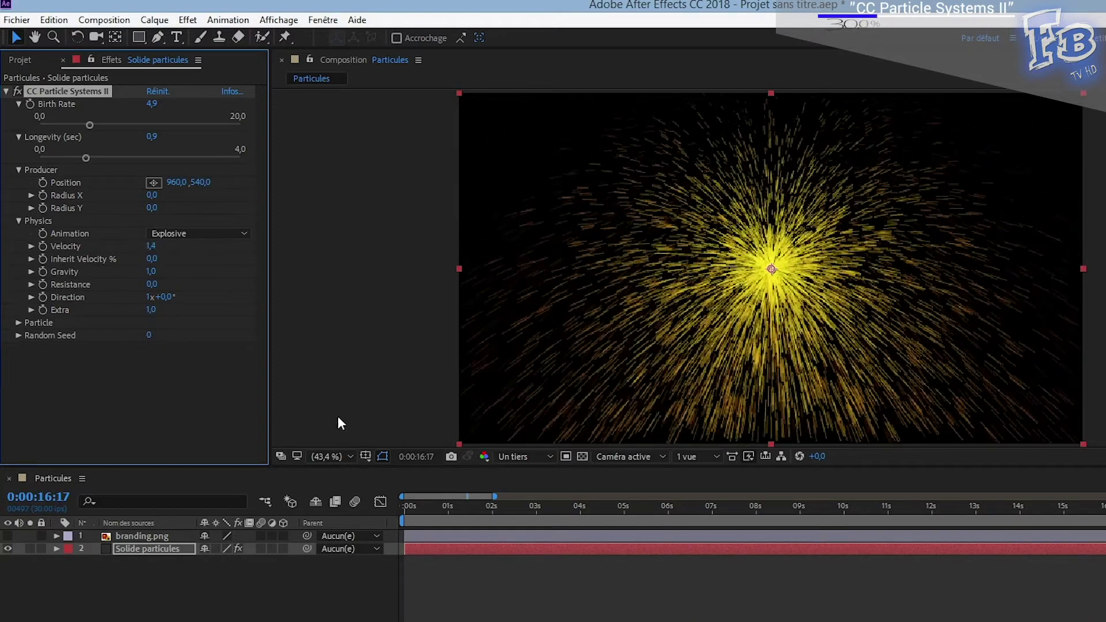
click(411, 509)
key(space)
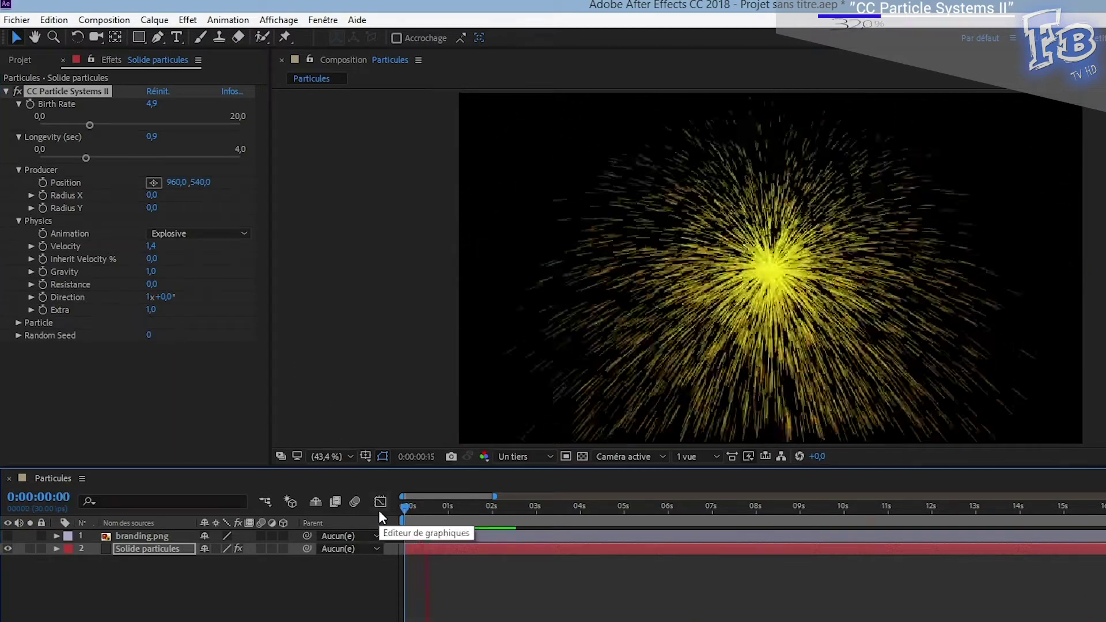
click(150, 259)
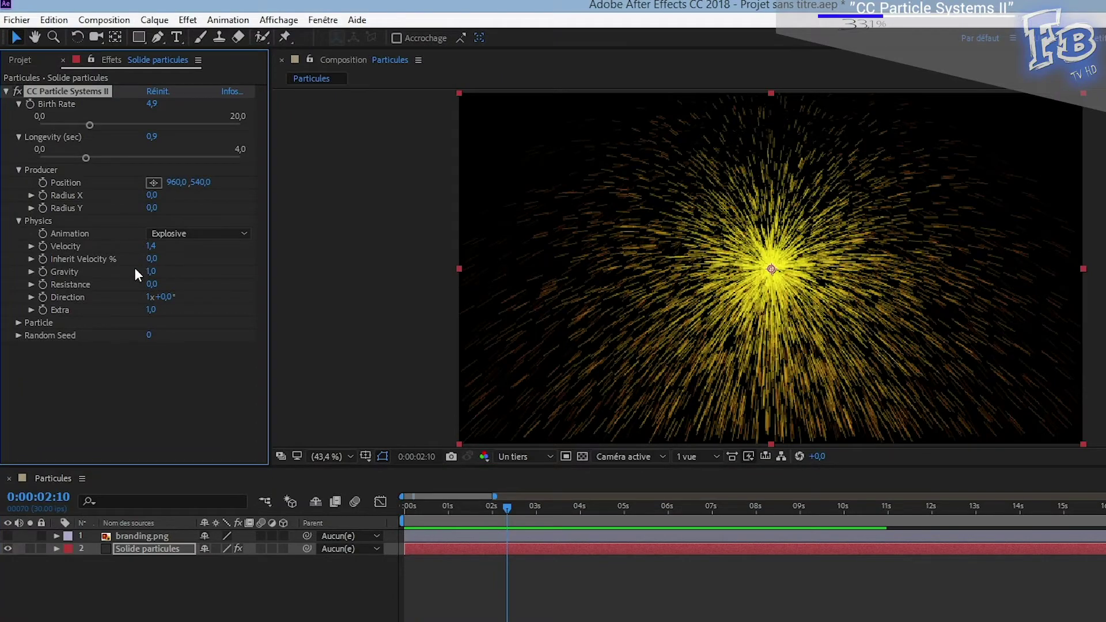
mouse_move(153, 276)
mouse_down()
mouse_move(84, 278)
mouse_move(169, 301)
mouse_move(200, 294)
mouse_move(187, 261)
mouse_up()
click(180, 234)
click(173, 253)
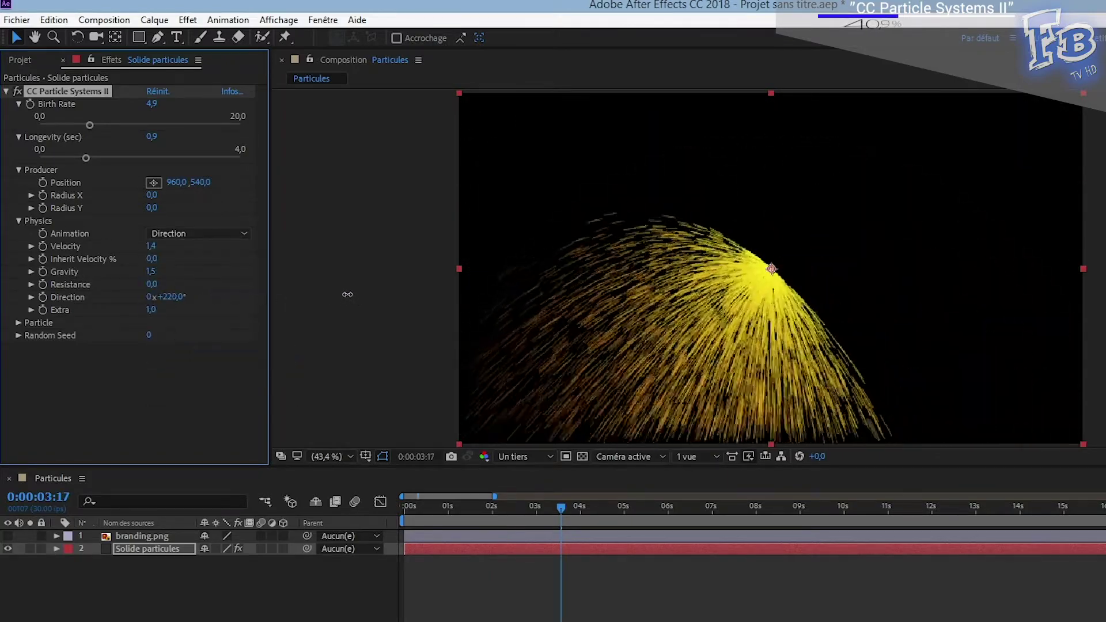
- Cycle through Twirl and Direction, settling on Direction Normalized as the animation style
click(182, 234)
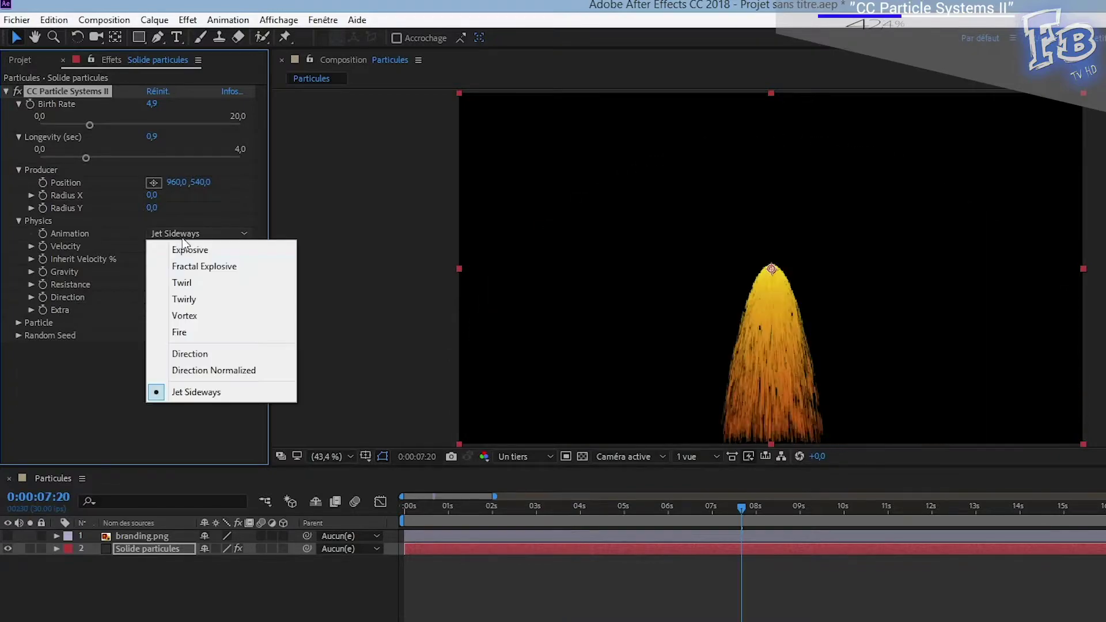
click(190, 283)
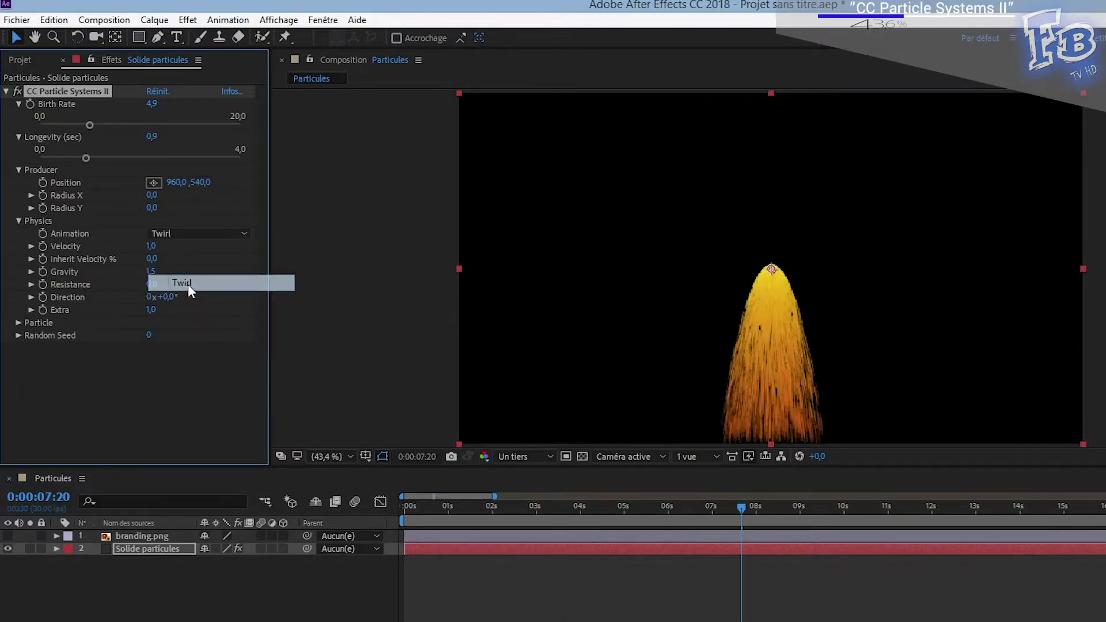
click(190, 236)
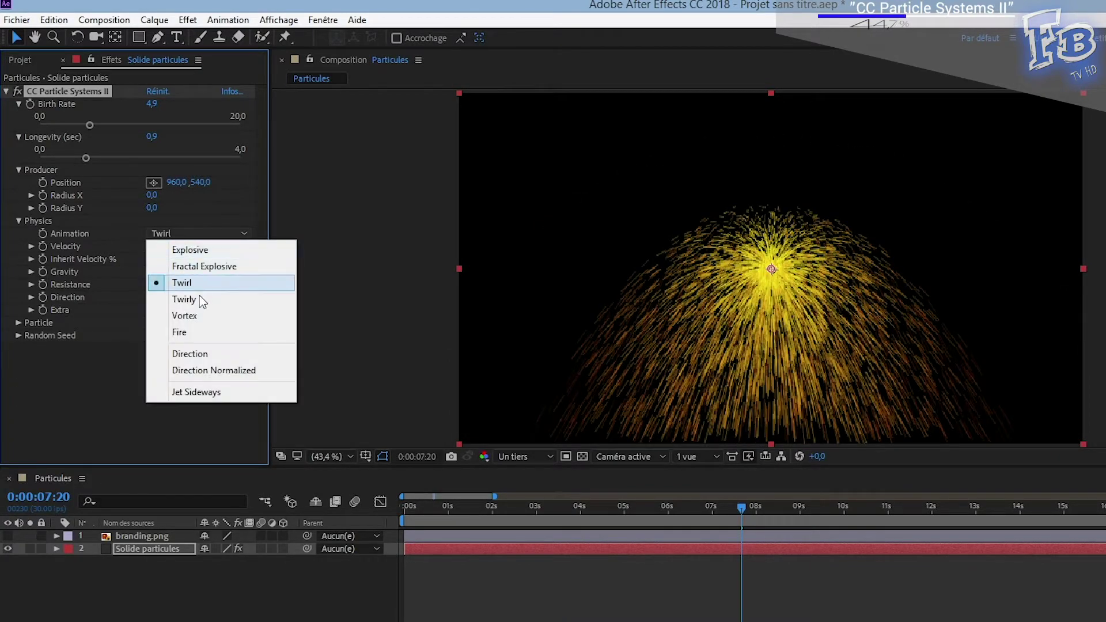
click(189, 354)
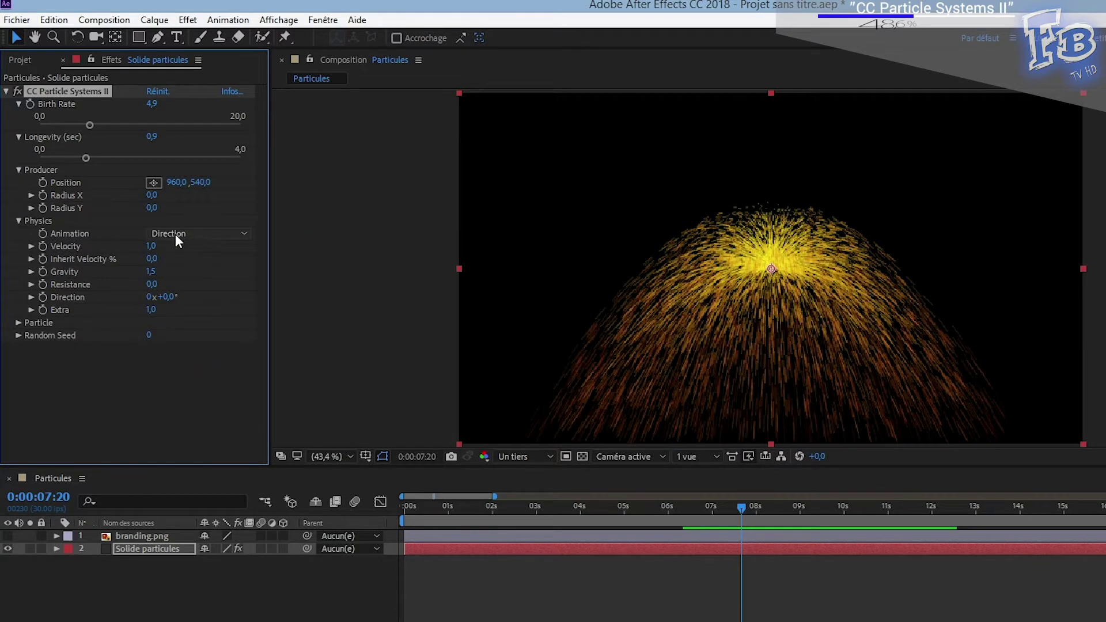
click(175, 234)
click(196, 371)
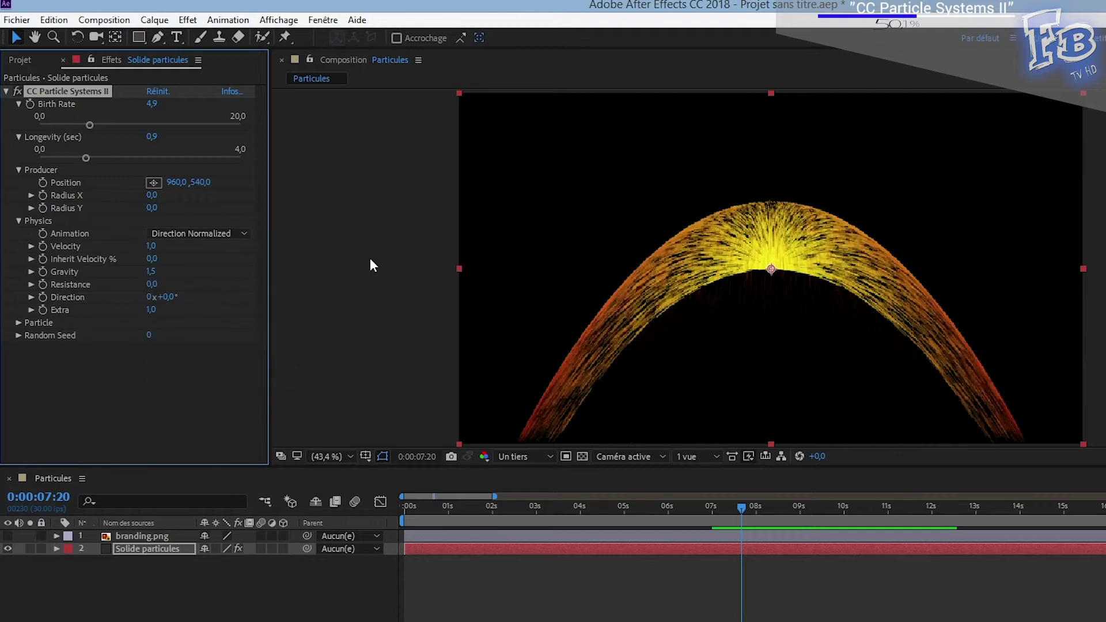
- Try Extra values 0 and 0,5, then lower Gravity to 1,0
text(0)
key(Return)
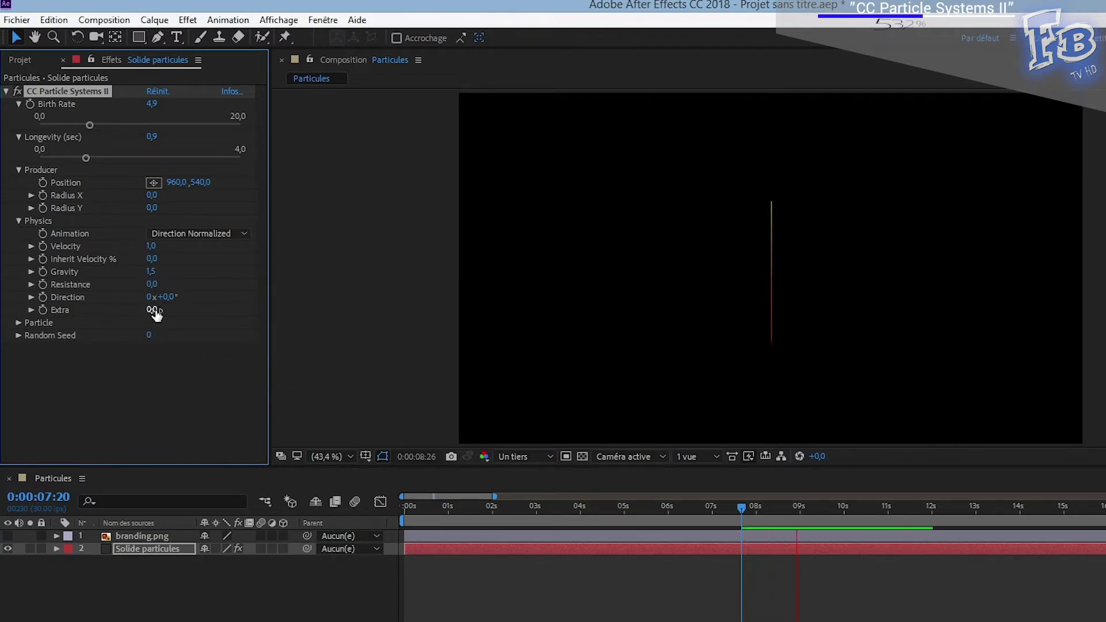
text(,5)
key(Return)
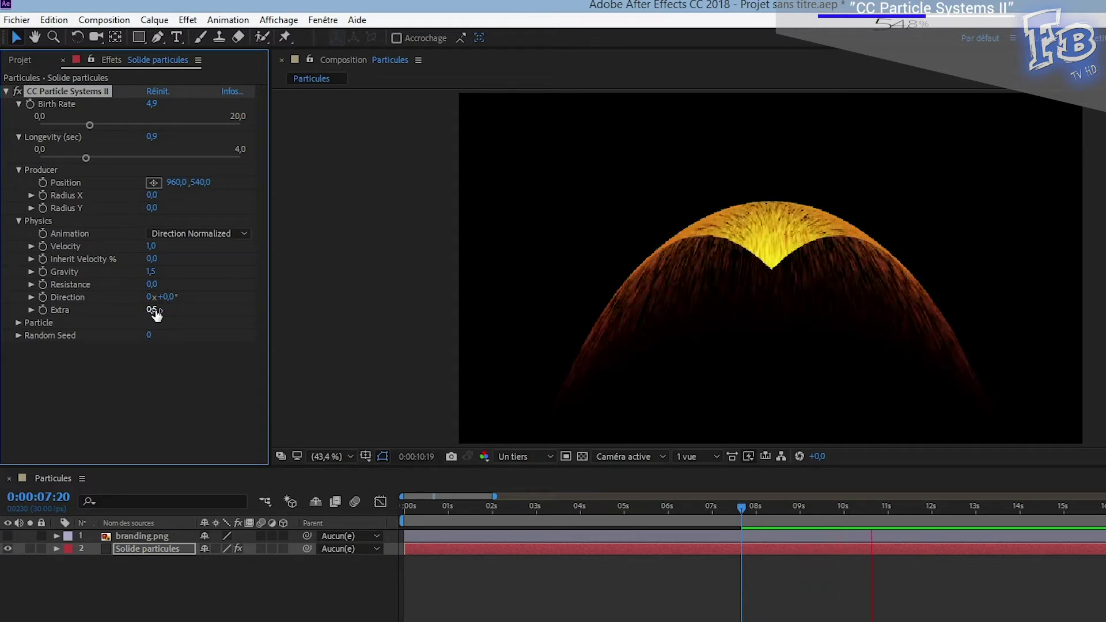
click(679, 189)
mouse_move(150, 271)
mouse_down()
mouse_move(146, 247)
mouse_move(407, 295)
mouse_up()
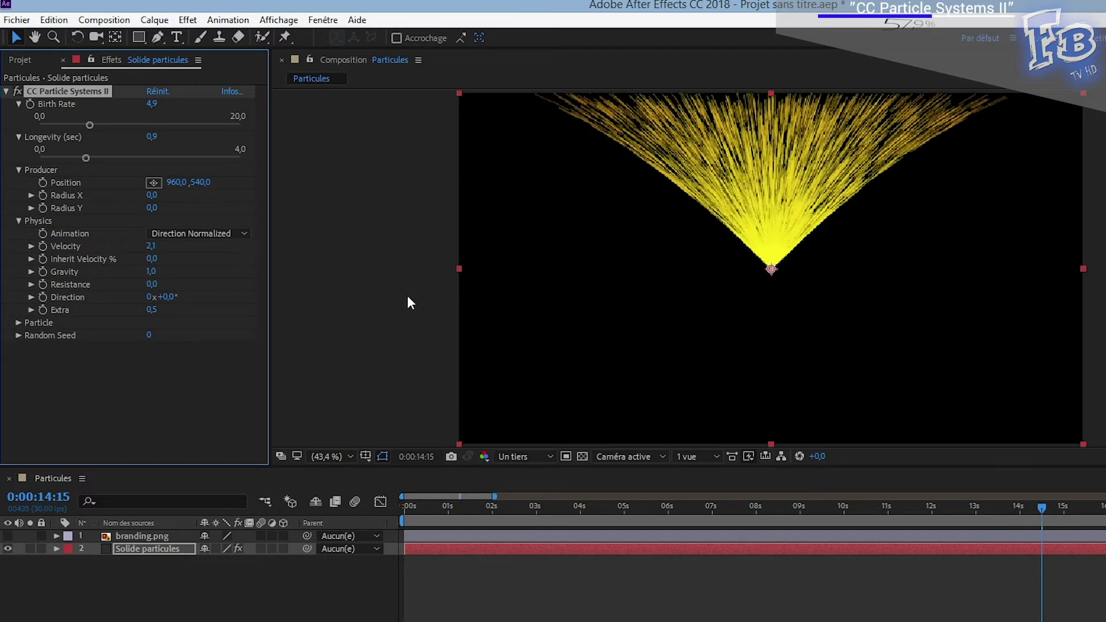
- Reset Velocity to 1,0 and test Extra at 1 and 2 before settling on 1,0
click(153, 308)
text(1)
key(Return)
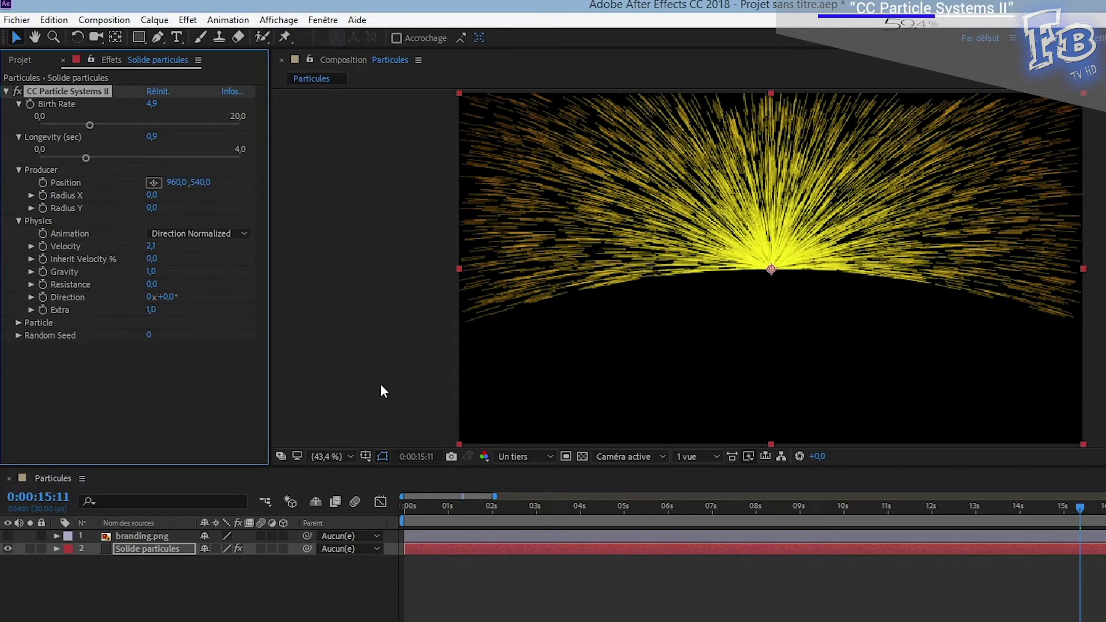
drag(149, 246, 154, 312)
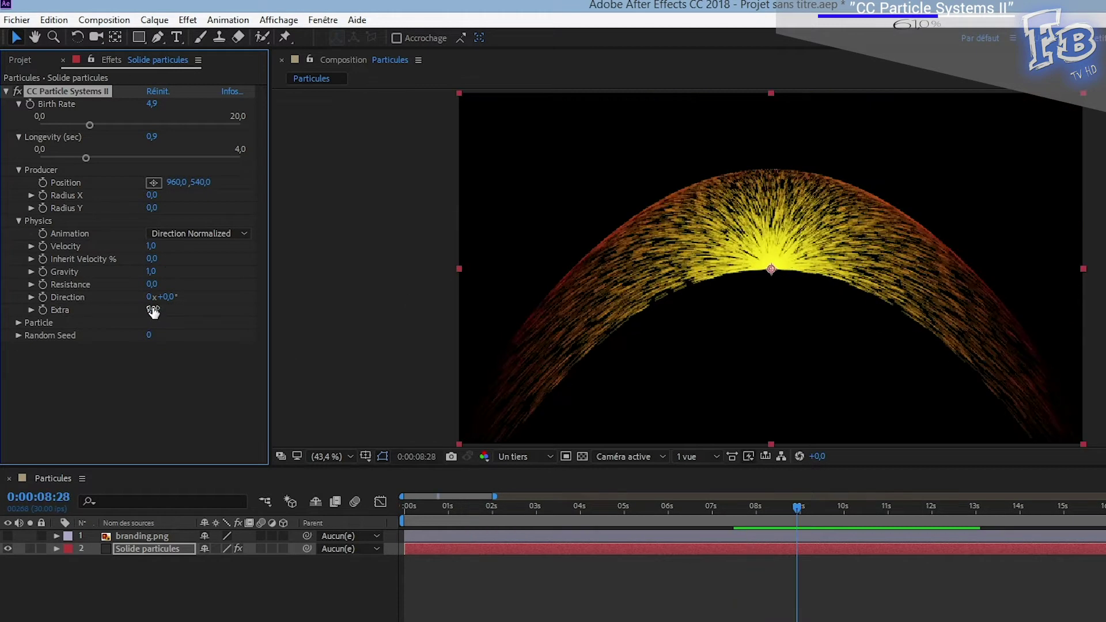
click(153, 309)
text(2)
key(Return)
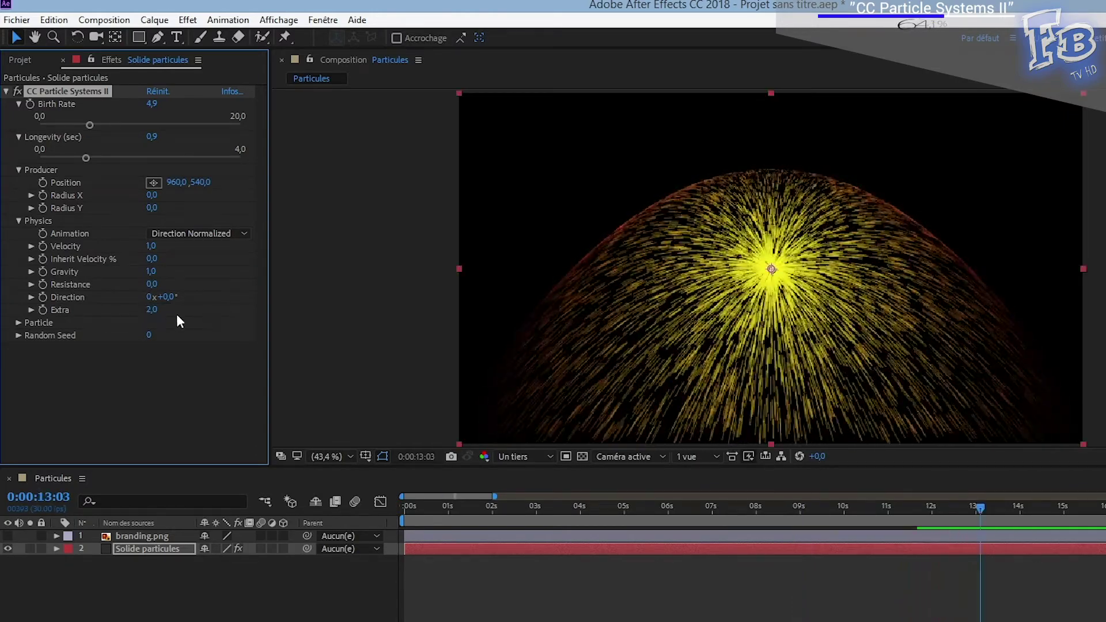
mouse_move(152, 309)
mouse_down()
mouse_move(3, 299)
mouse_move(260, 306)
mouse_up()
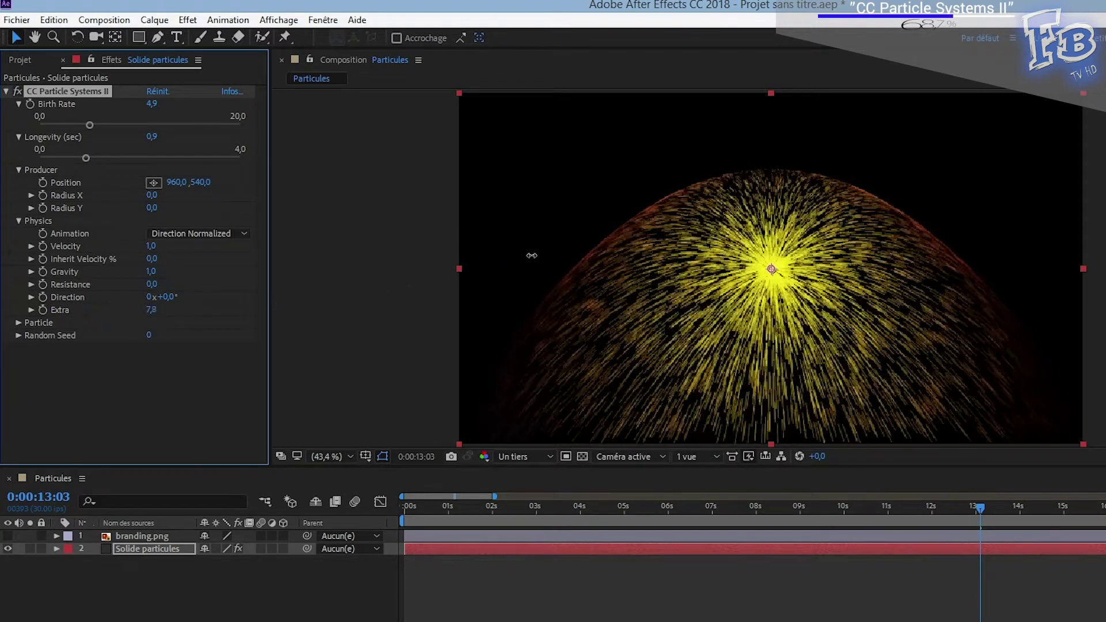
drag(260, 306, 75, 306)
click(19, 323)
- Make the particles TetraHedron type after trying Lens Fade, and adjust their birth and death sizes
scroll(258, 322, down, 1)
drag(89, 107, 48, 108)
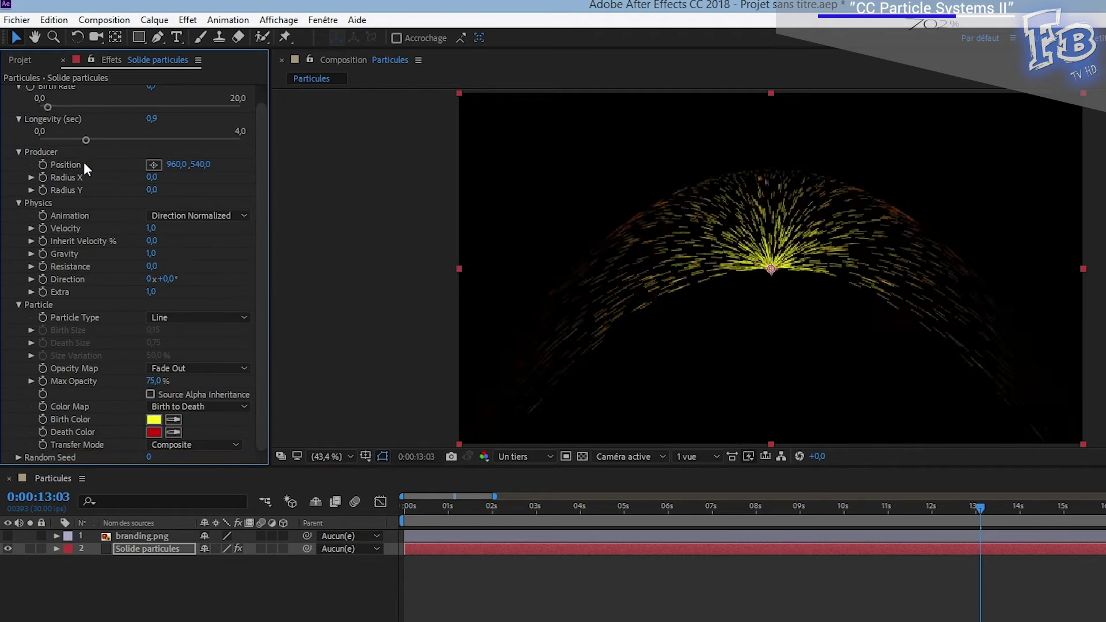
click(195, 318)
click(191, 596)
click(195, 319)
click(197, 509)
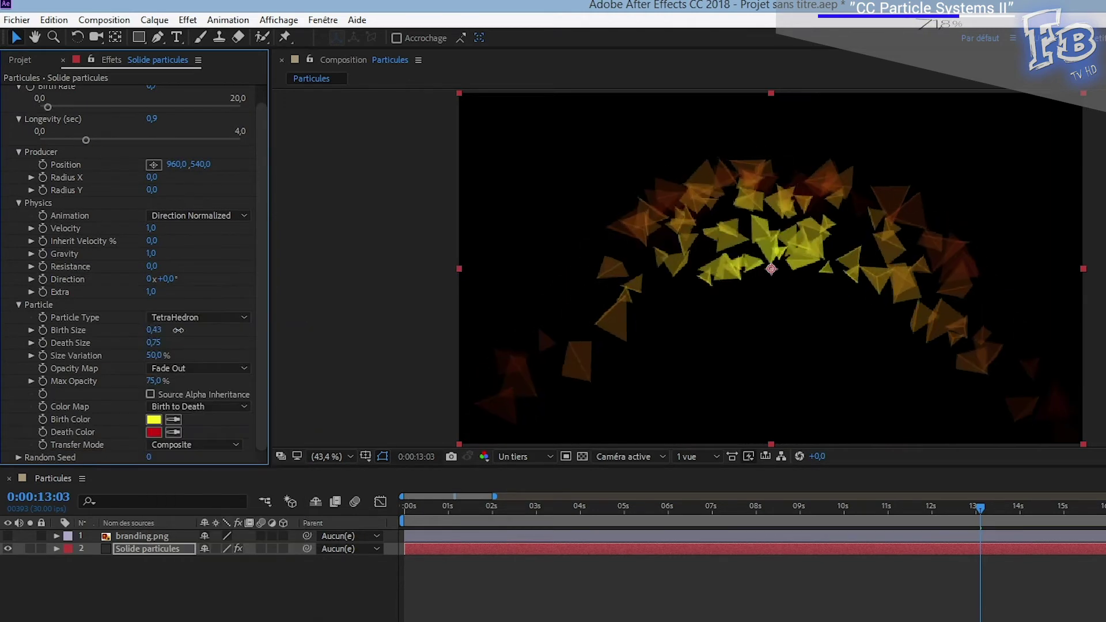
mouse_move(134, 329)
mouse_down()
mouse_move(171, 355)
mouse_move(155, 355)
mouse_up()
- Set the Opacity Map to Fade In and Out and the birth colour to green
click(171, 371)
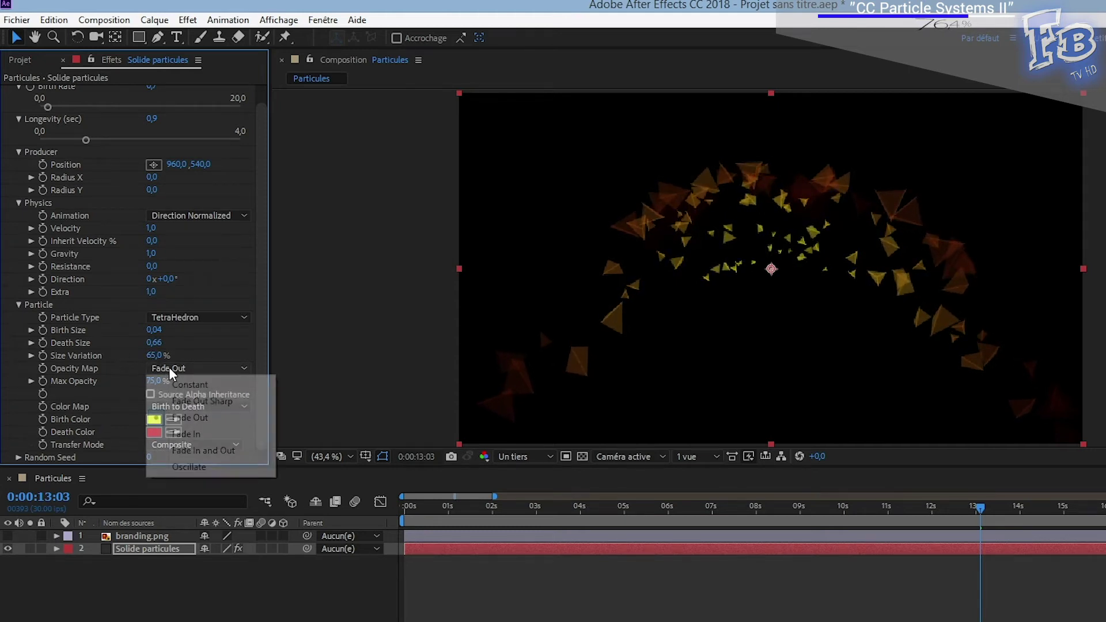
click(218, 452)
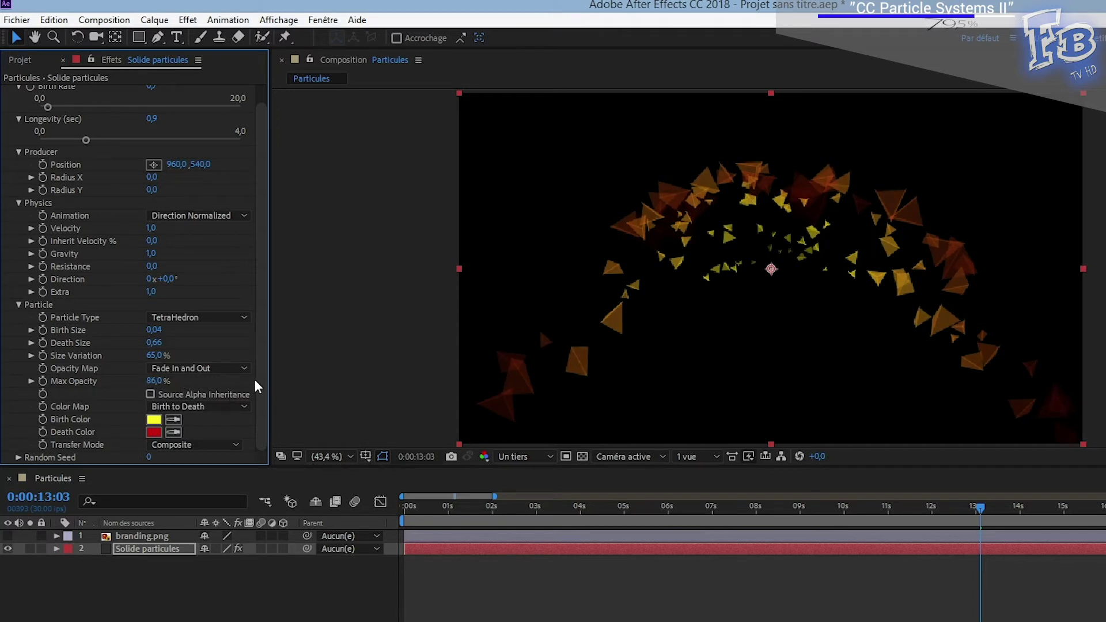
click(224, 410)
click(222, 423)
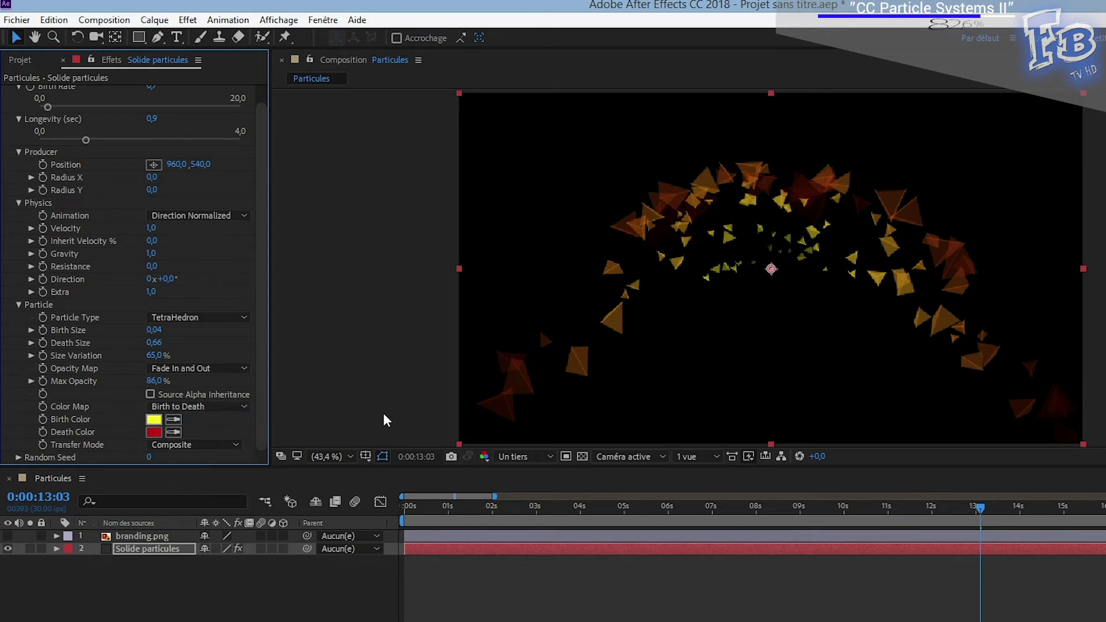
click(153, 419)
click(235, 94)
click(346, 35)
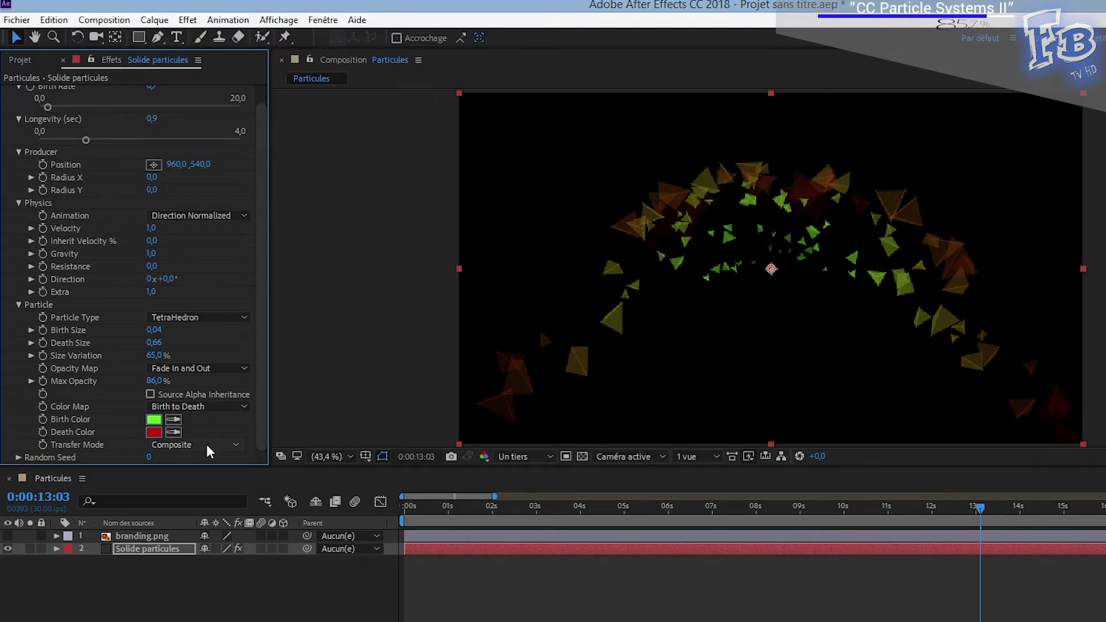
- Preview the tetrahedron particles from the start, then raise the Random Seed to vary the pattern
click(405, 507)
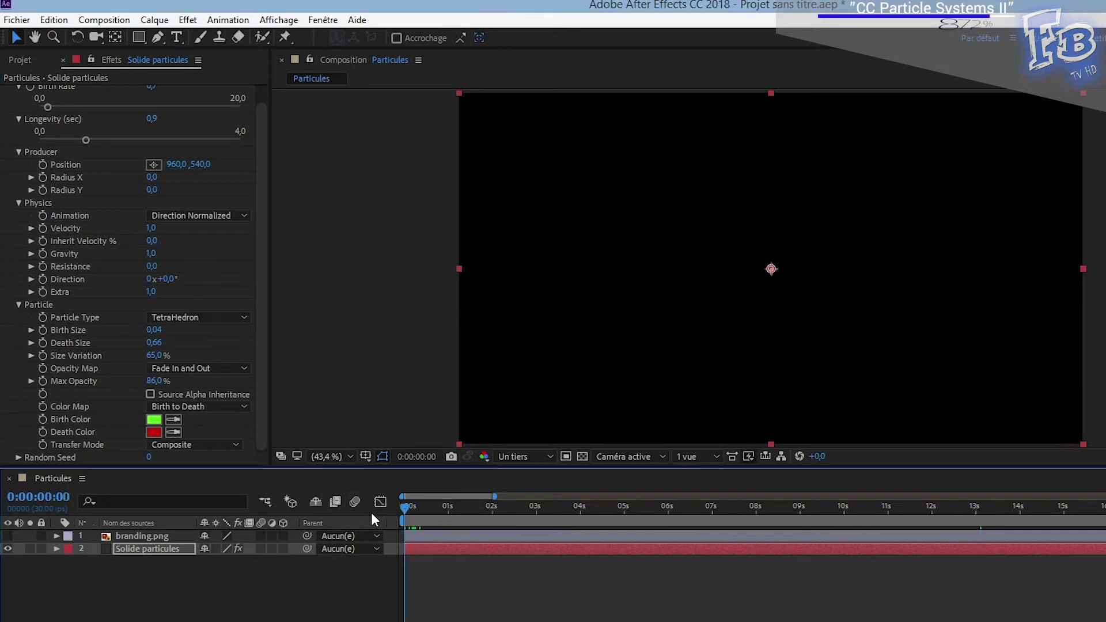
key(space)
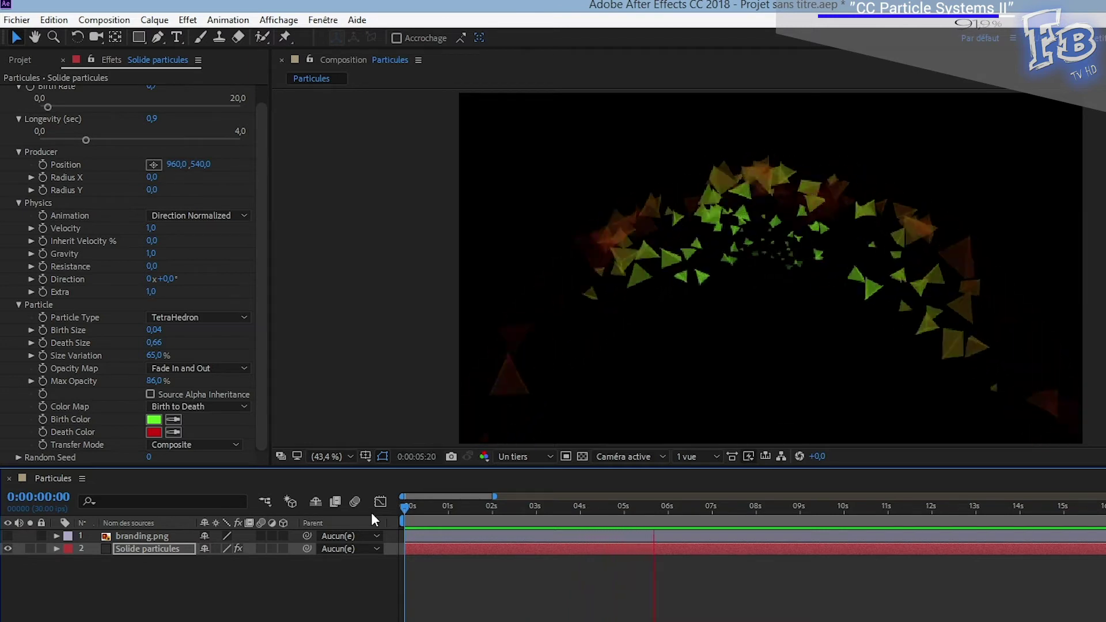
key(space)
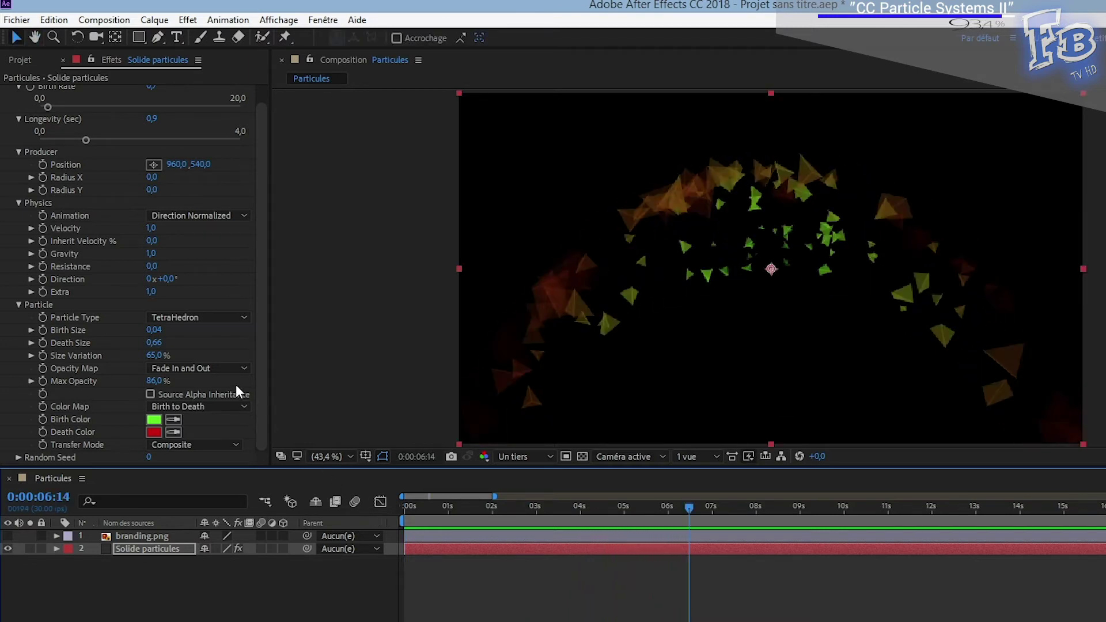
click(18, 456)
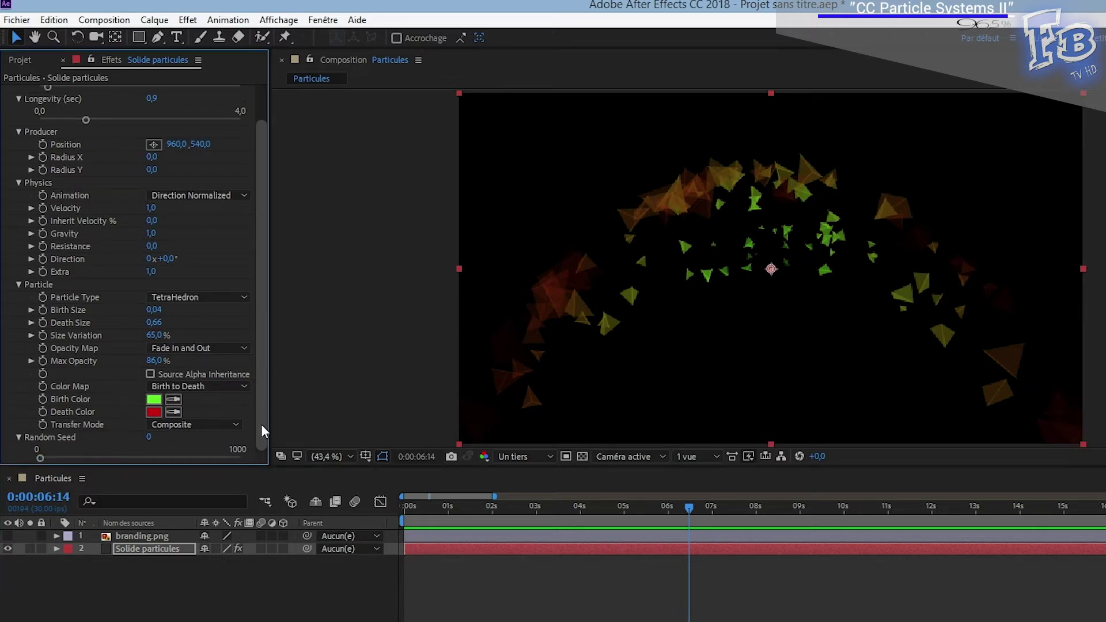
drag(149, 440, 153, 436)
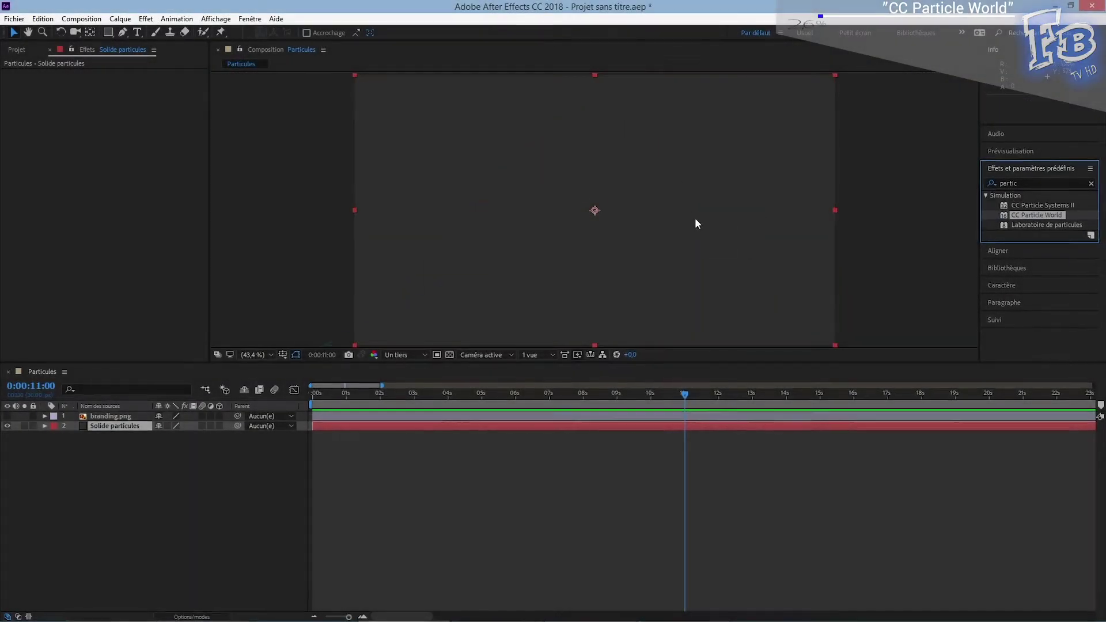
- Drag CC Particle World from Effects & Presets onto the Solide particules layer in the comp
drag(694, 218, 699, 219)
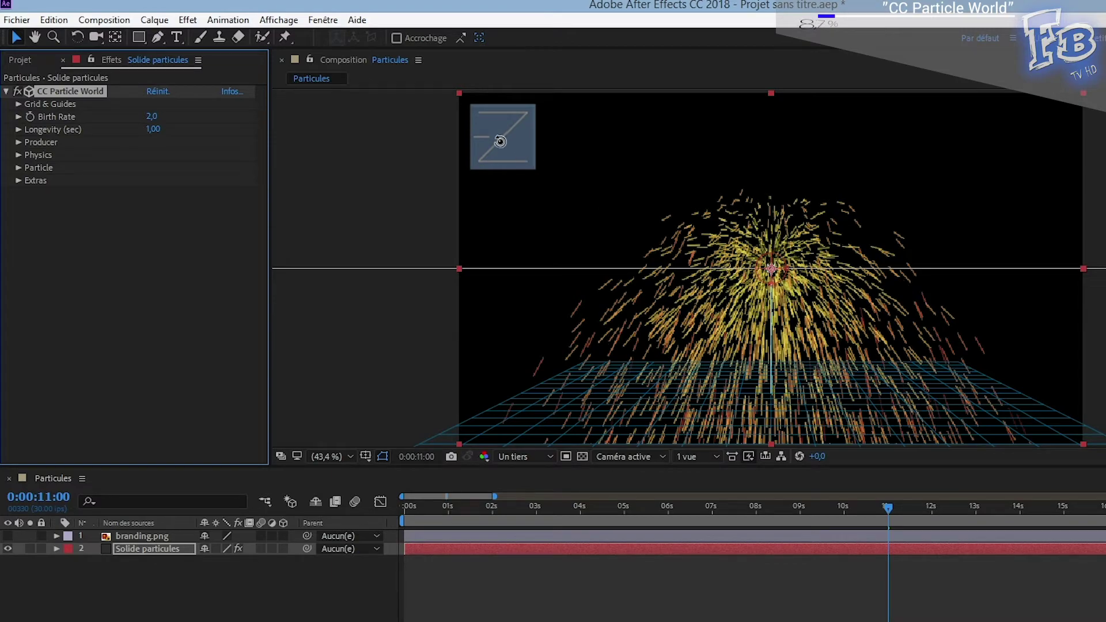
- Turn off the position, radius and motion path guides; set grid subdivisions 7 and grid size 0,47
drag(500, 141, 475, 141)
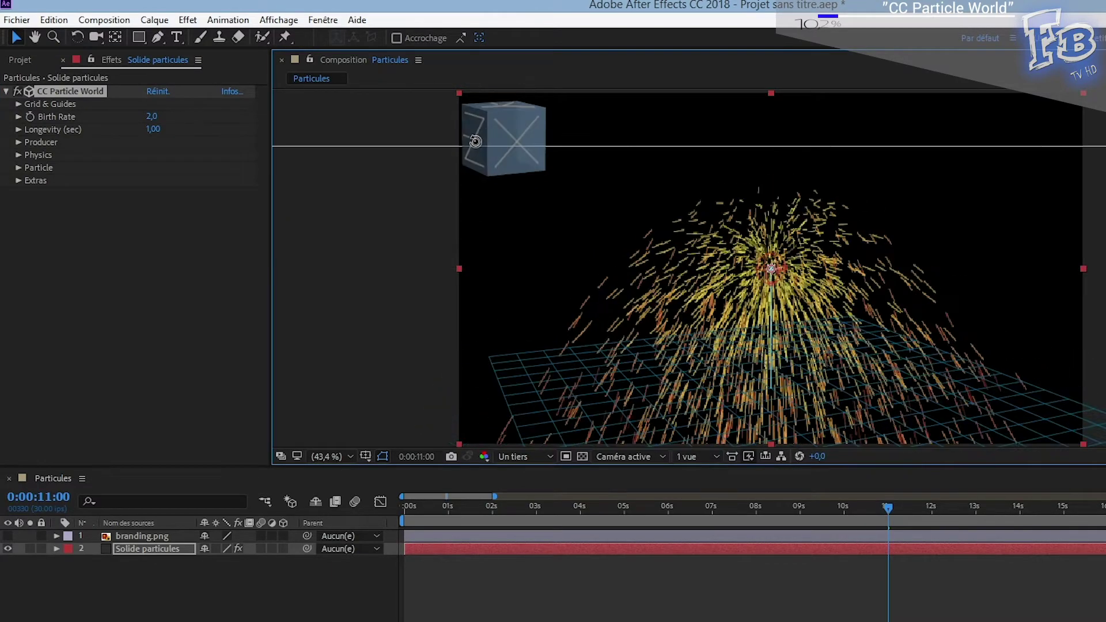
click(18, 104)
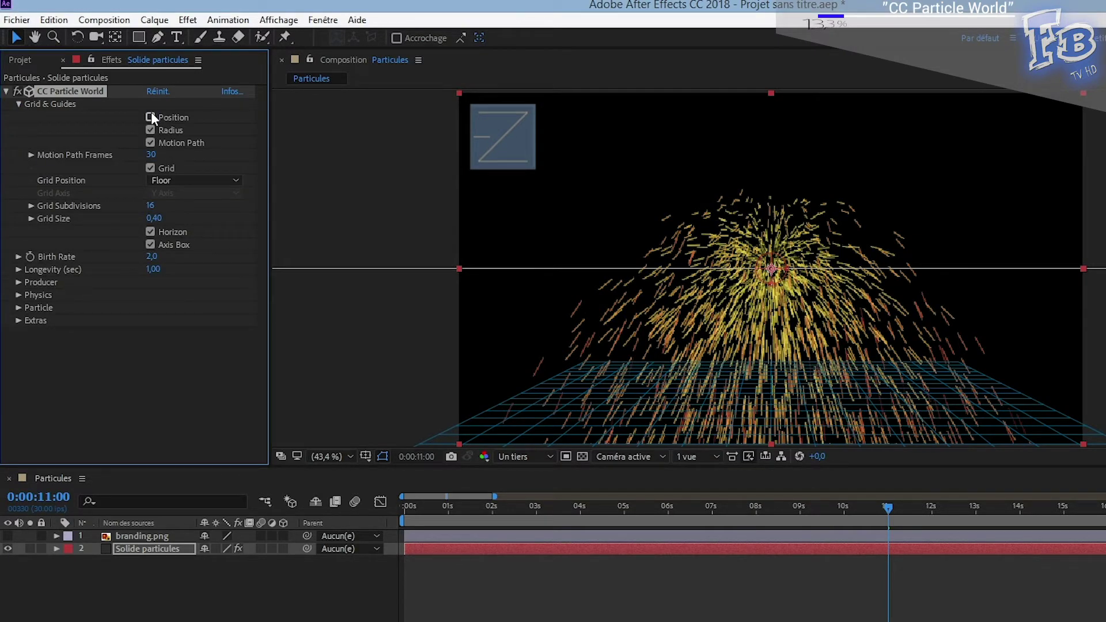
drag(150, 206, 183, 179)
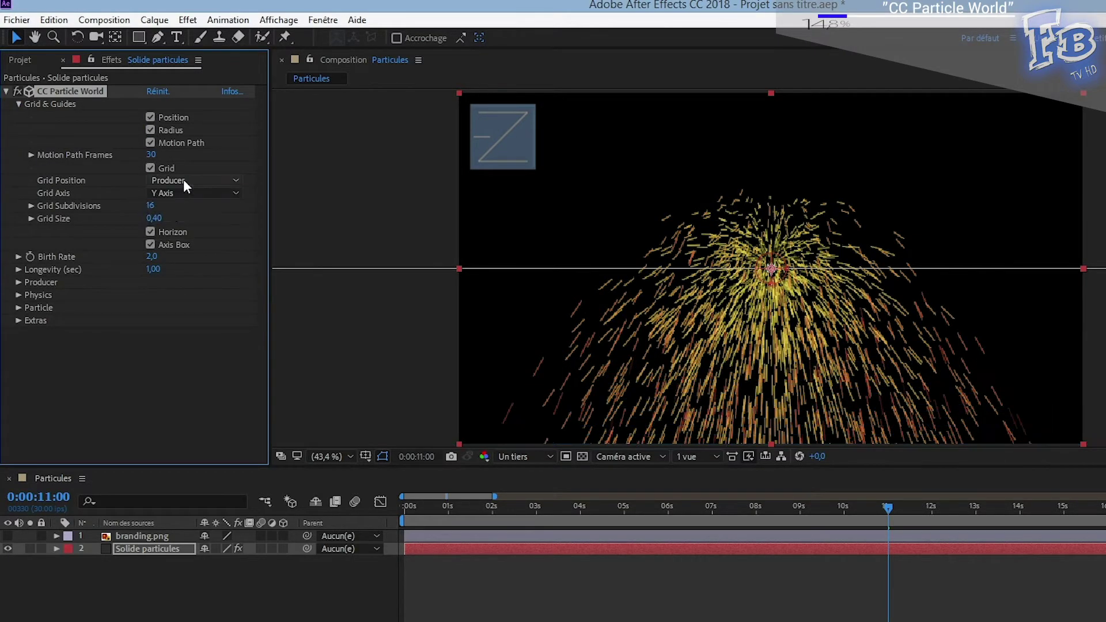
mouse_move(154, 218)
mouse_down()
mouse_move(165, 216)
mouse_move(110, 212)
mouse_up()
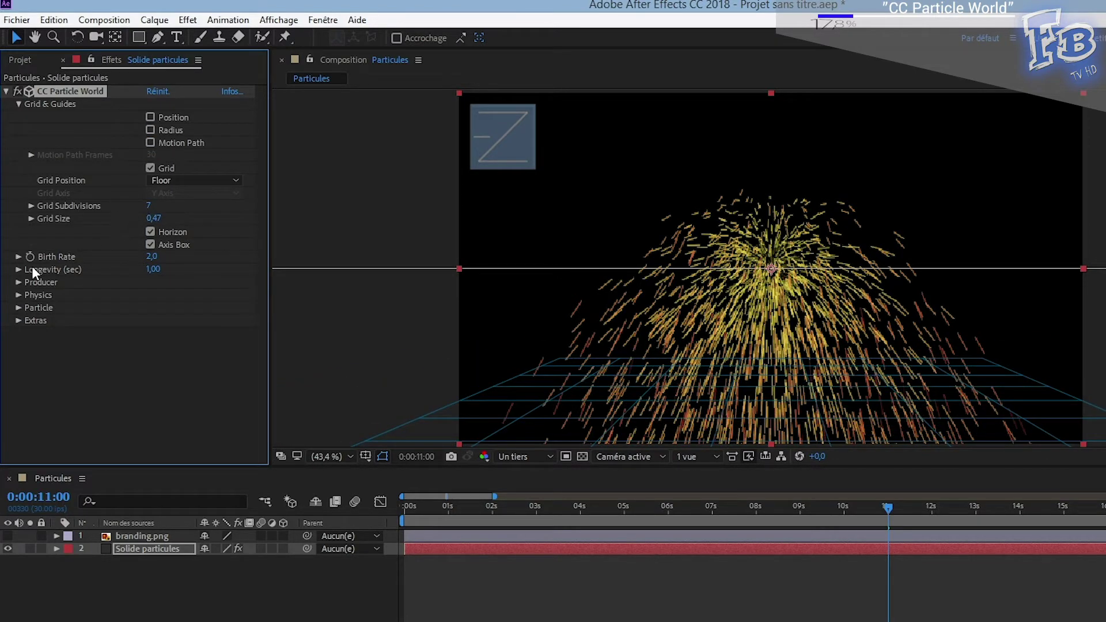
- Lower the birth rate to 0,9 and longevity to 0,94, then preview, stopping at 0:00:03:13
click(18, 257)
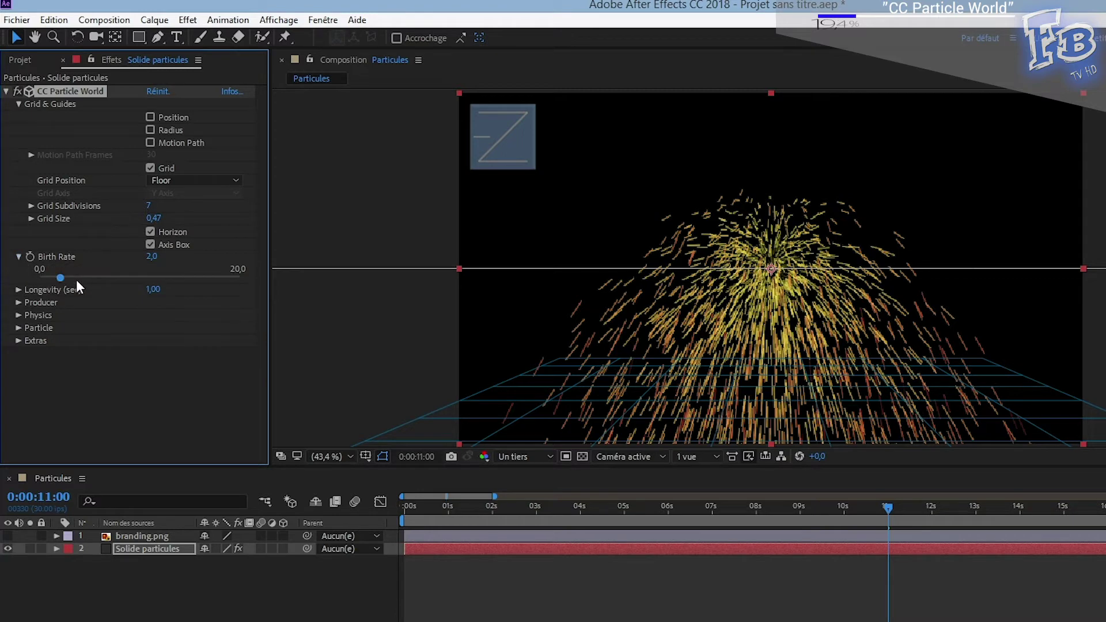
mouse_move(60, 274)
mouse_down()
mouse_move(81, 275)
mouse_move(50, 274)
mouse_up()
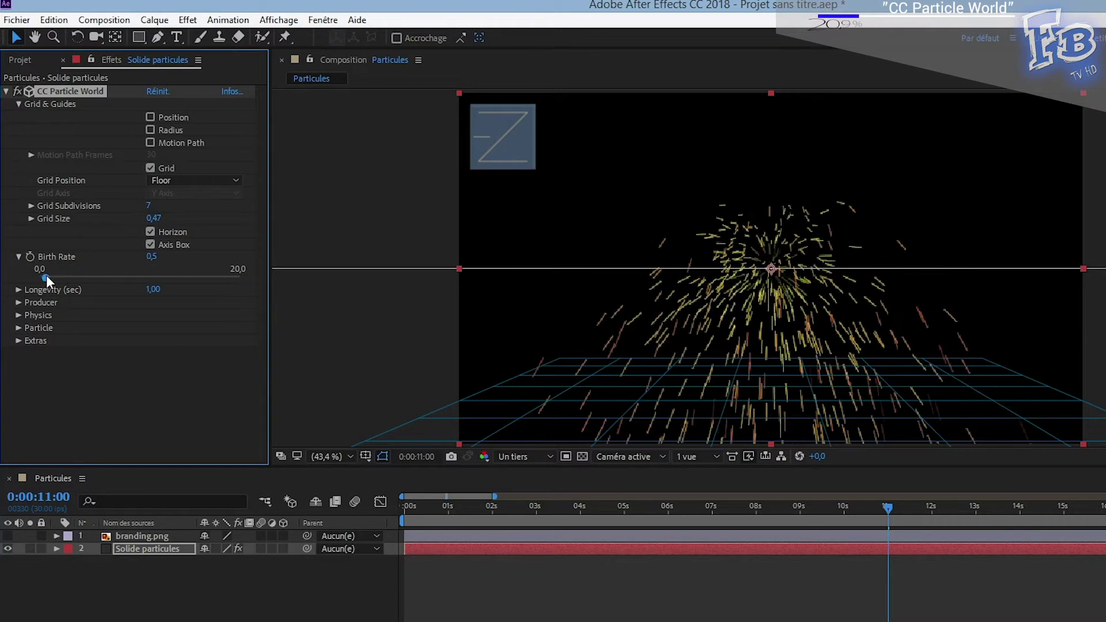
click(19, 290)
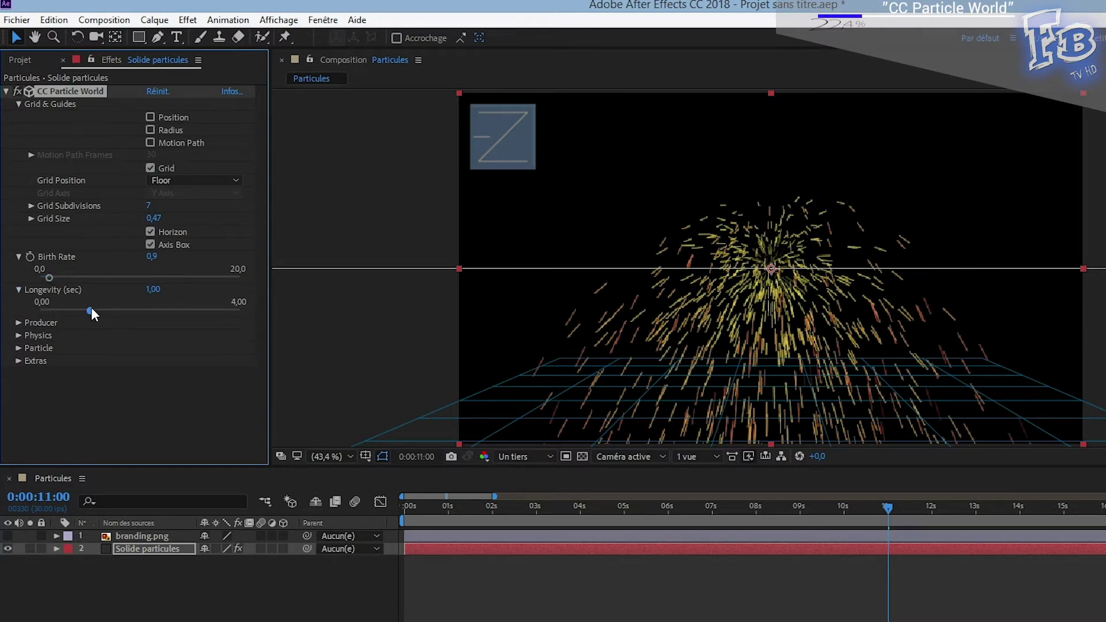
drag(90, 311, 88, 310)
key(space)
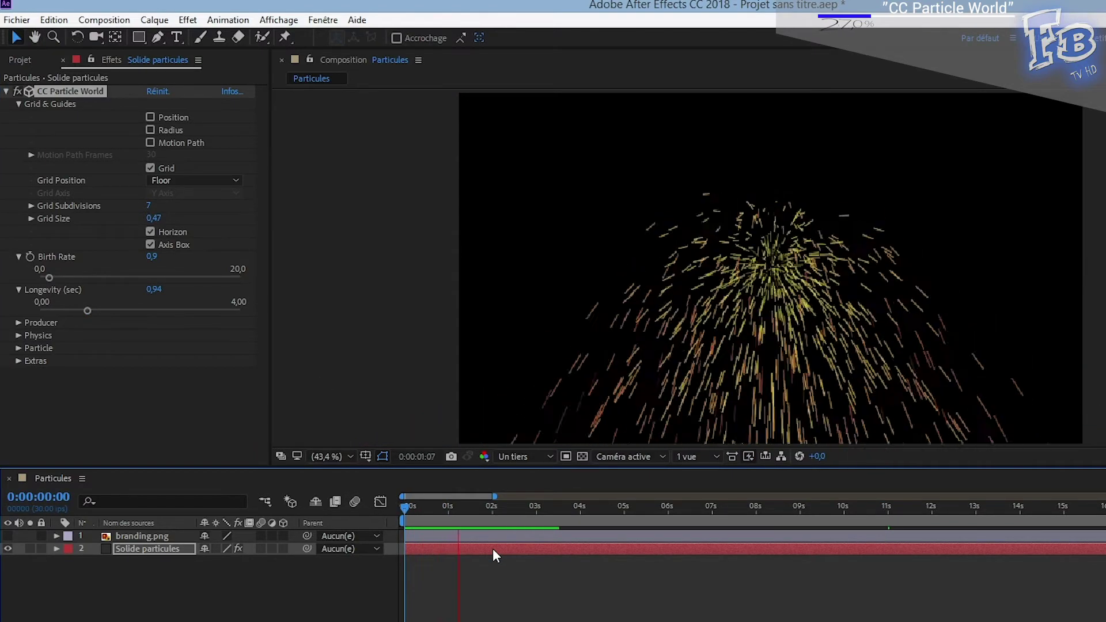
key(space)
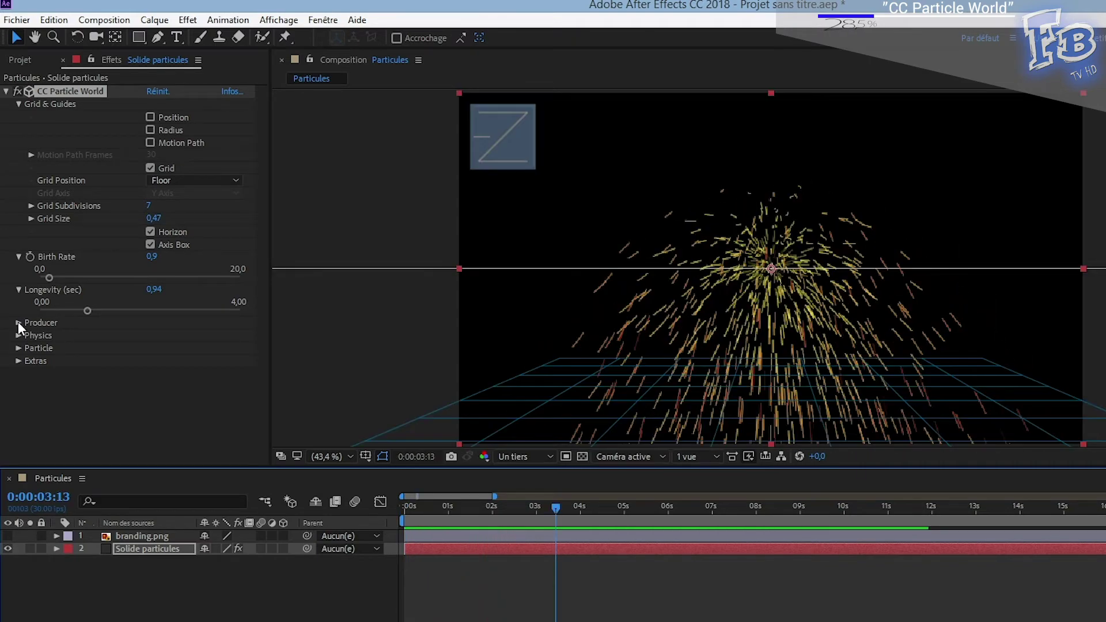
- Set Producer Position Z to -0,13 and radii X/Y/Z to 0,200, 0,220, 0,300, then preview
click(18, 321)
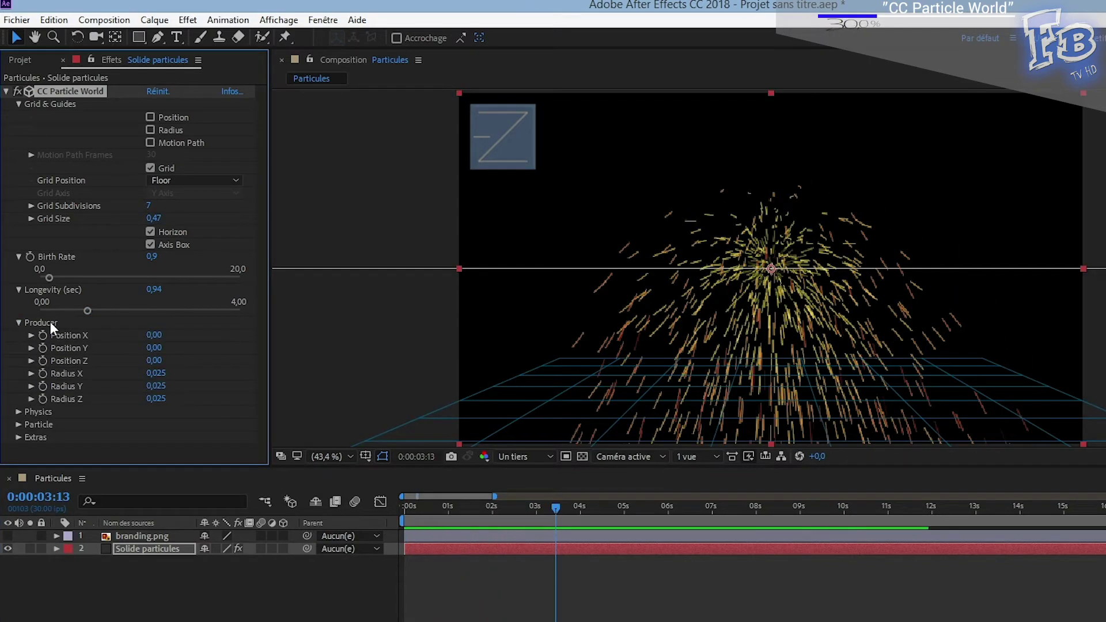
mouse_move(153, 360)
mouse_down()
mouse_move(176, 373)
mouse_move(164, 401)
mouse_up()
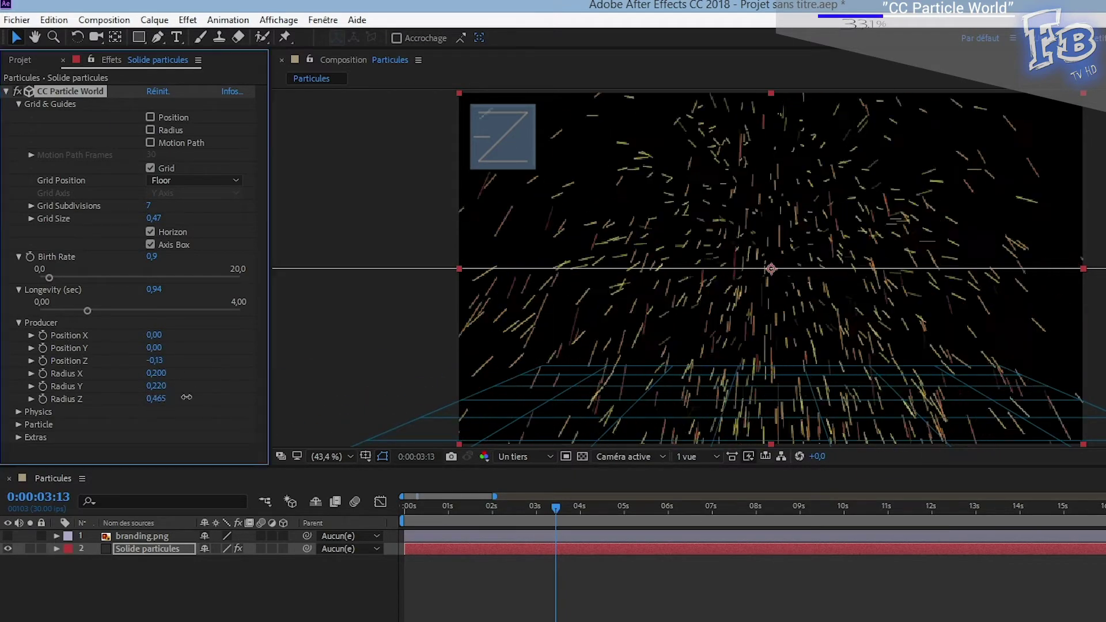
key(space)
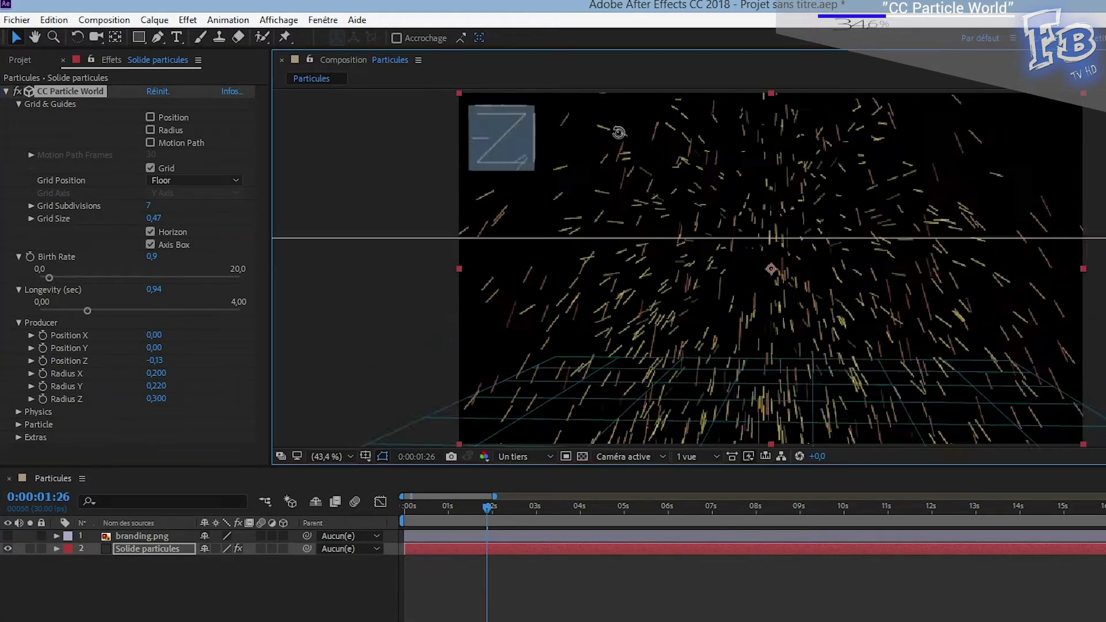
key(space)
- Try the Fractal Omni, Cone Axis and Fire animation types, then return to Explosive
click(16, 407)
scroll(16, 407, down, 4)
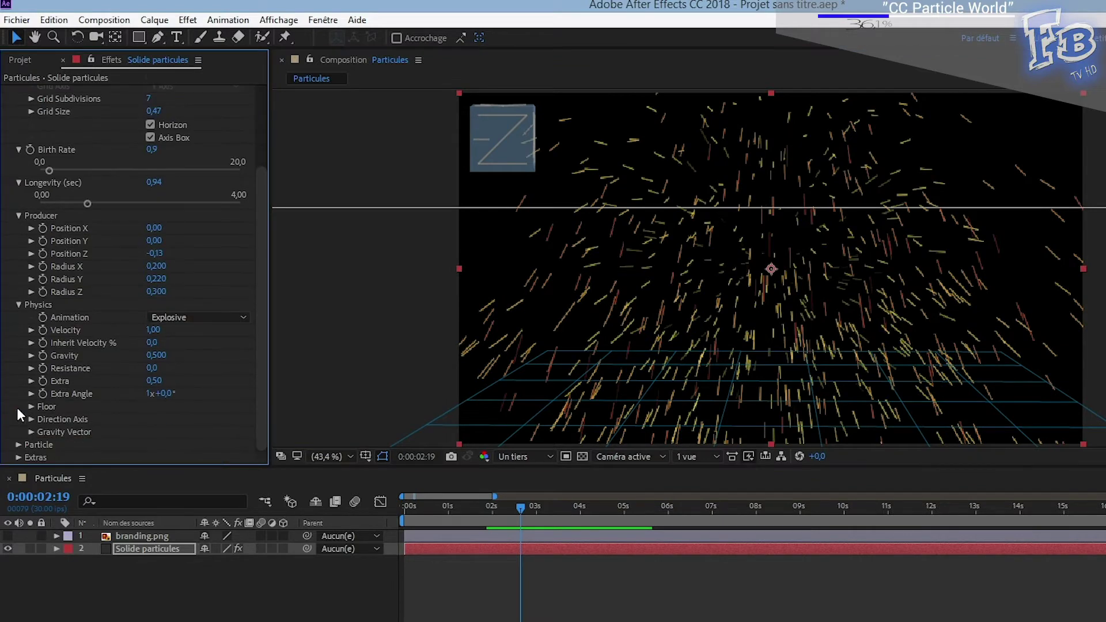
click(162, 317)
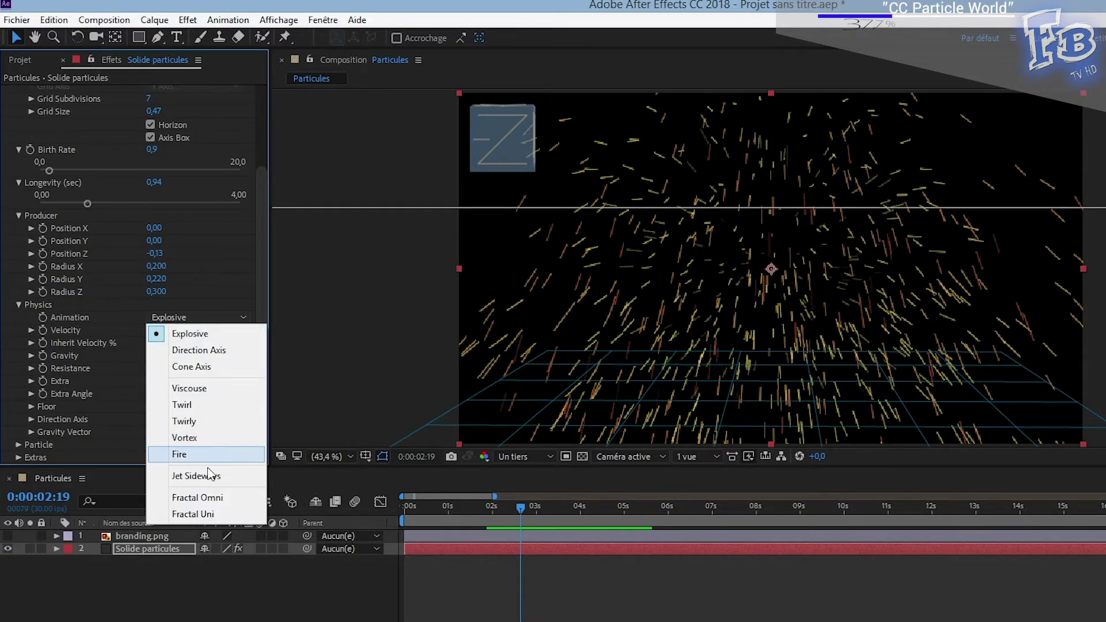
click(202, 493)
click(195, 318)
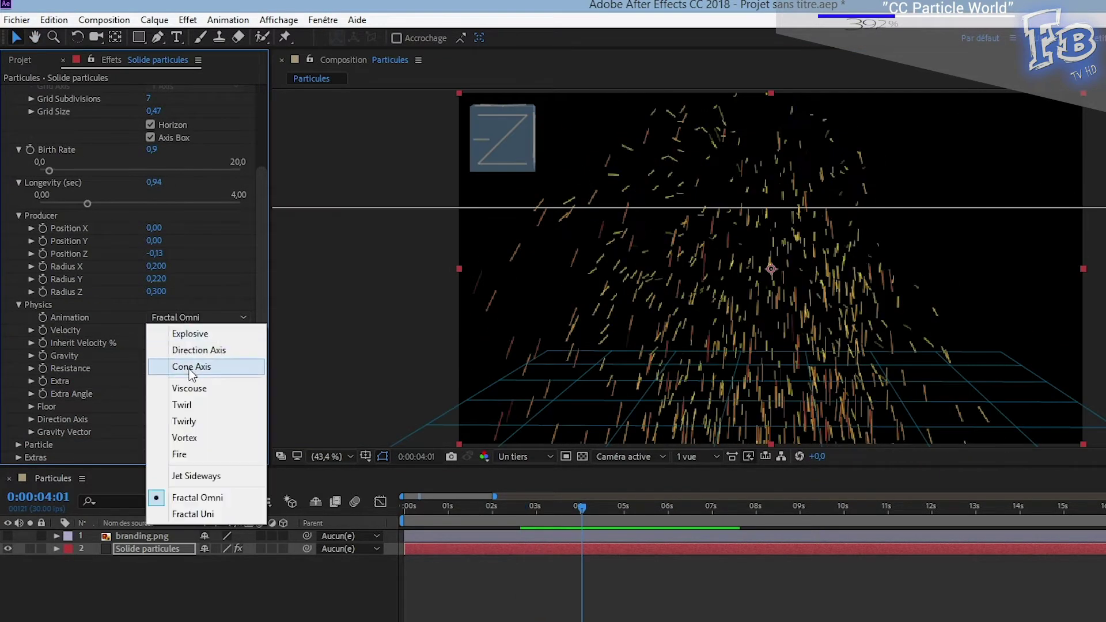
click(188, 369)
click(191, 319)
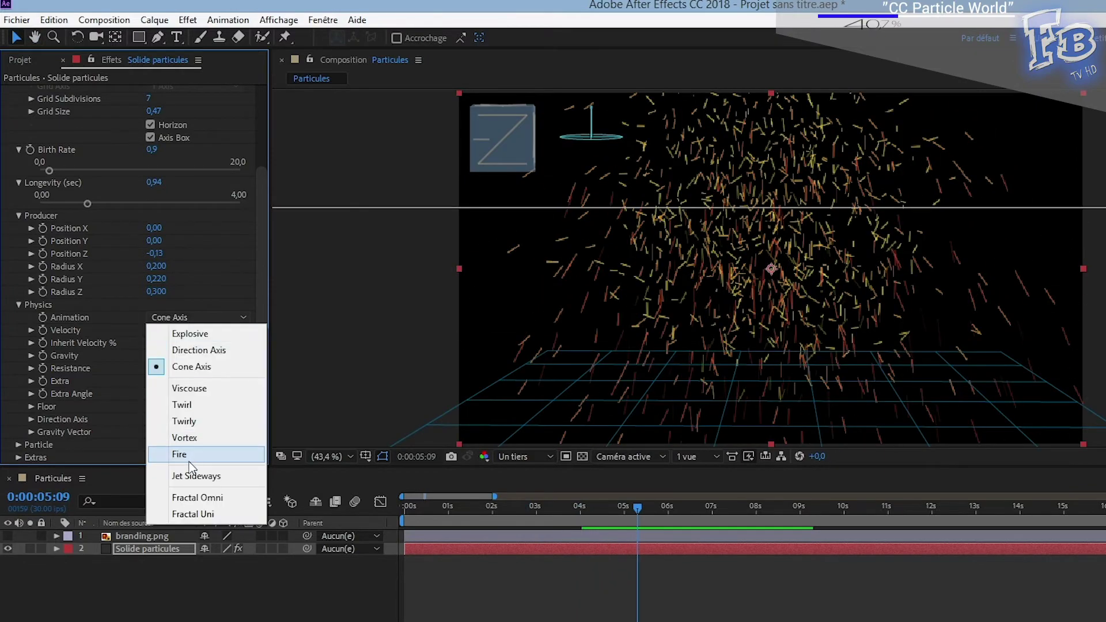
click(236, 454)
click(195, 317)
click(167, 332)
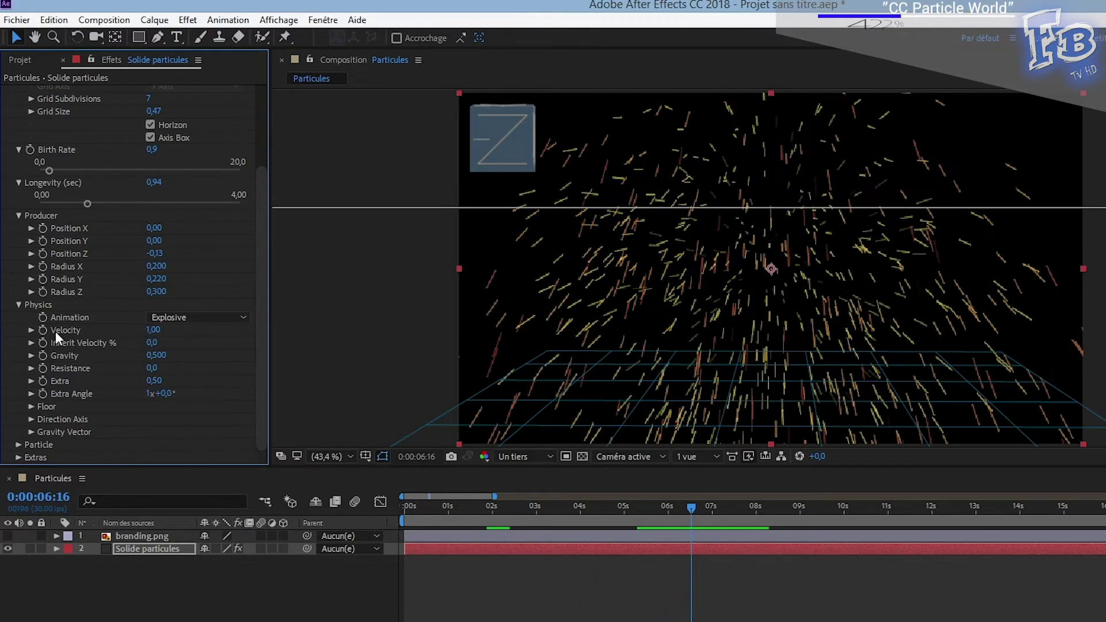
- Set Floor Position to 0,13 and try the above-floor and after-floor visibility options
click(32, 407)
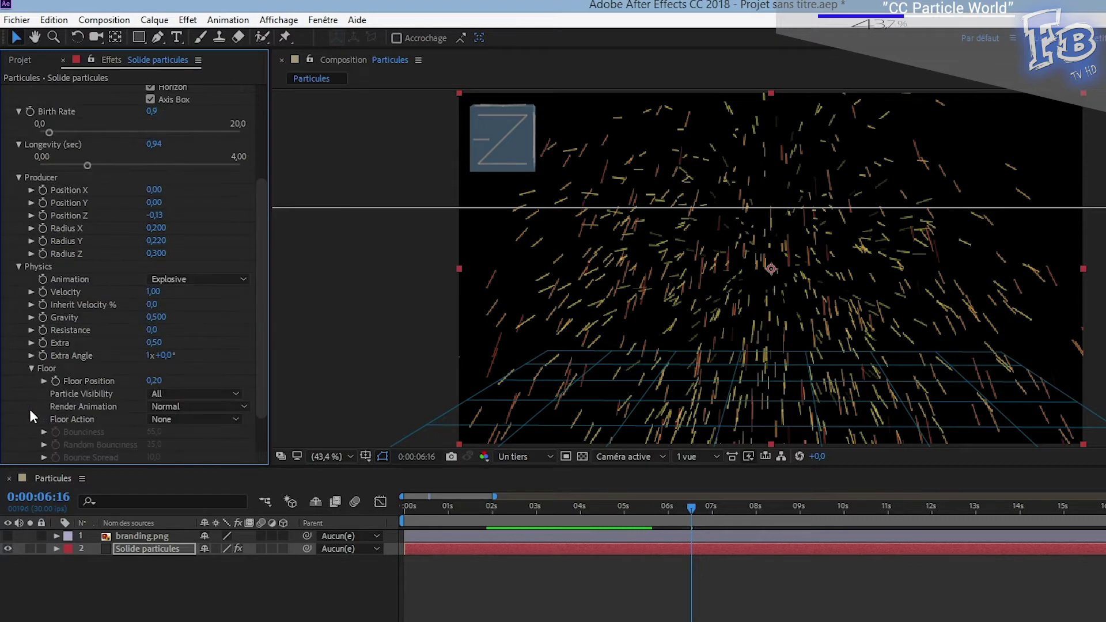
scroll(20, 390, down, 3)
drag(157, 334, 489, 161)
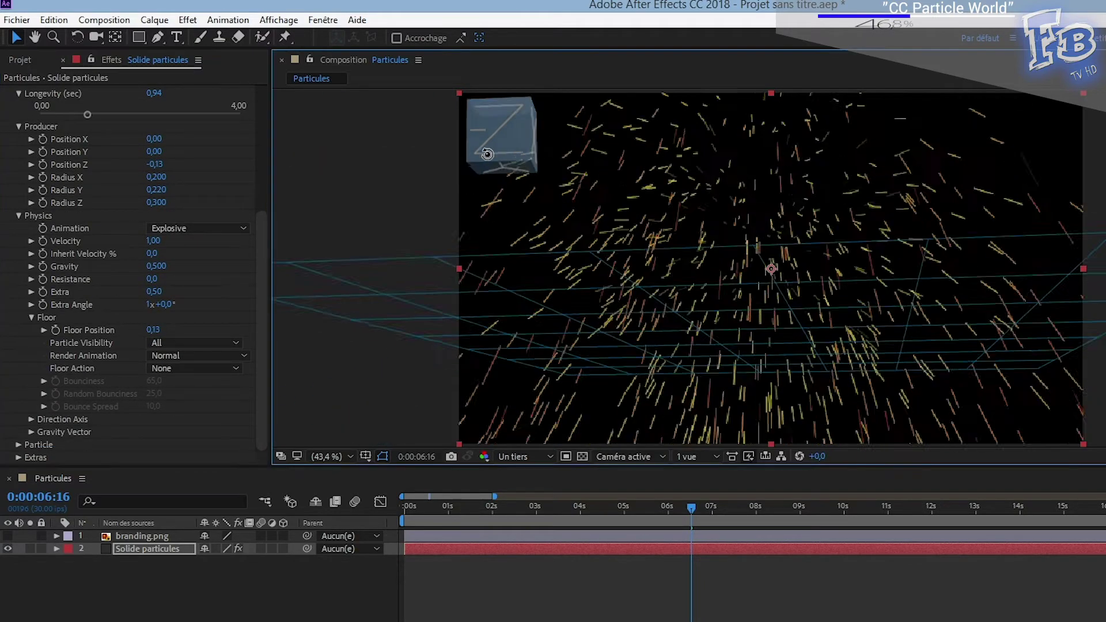
click(168, 340)
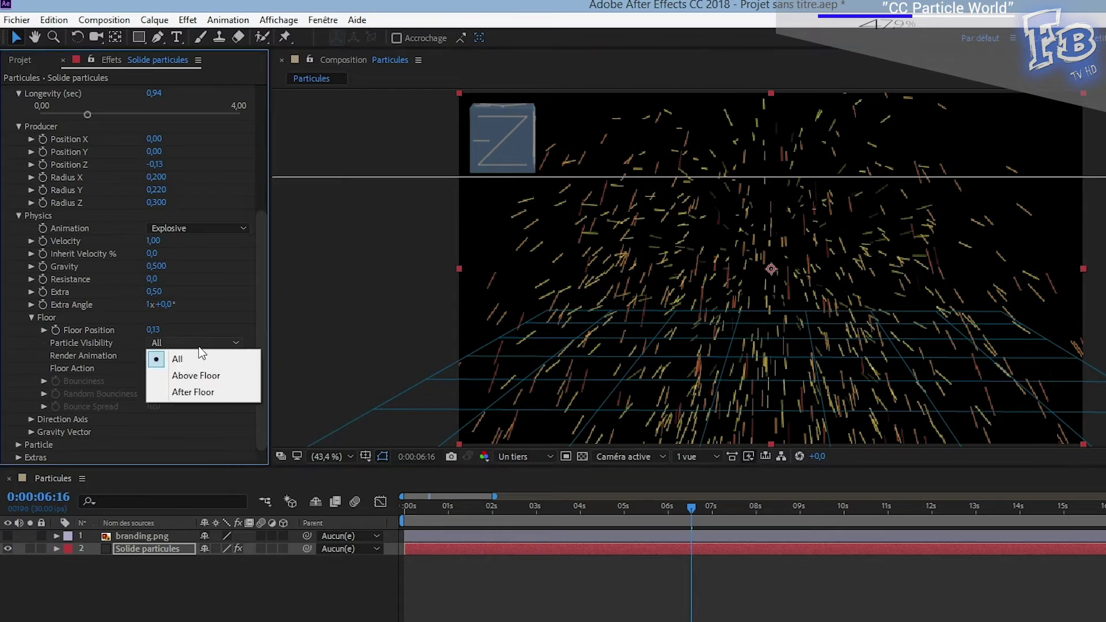
click(182, 376)
click(190, 343)
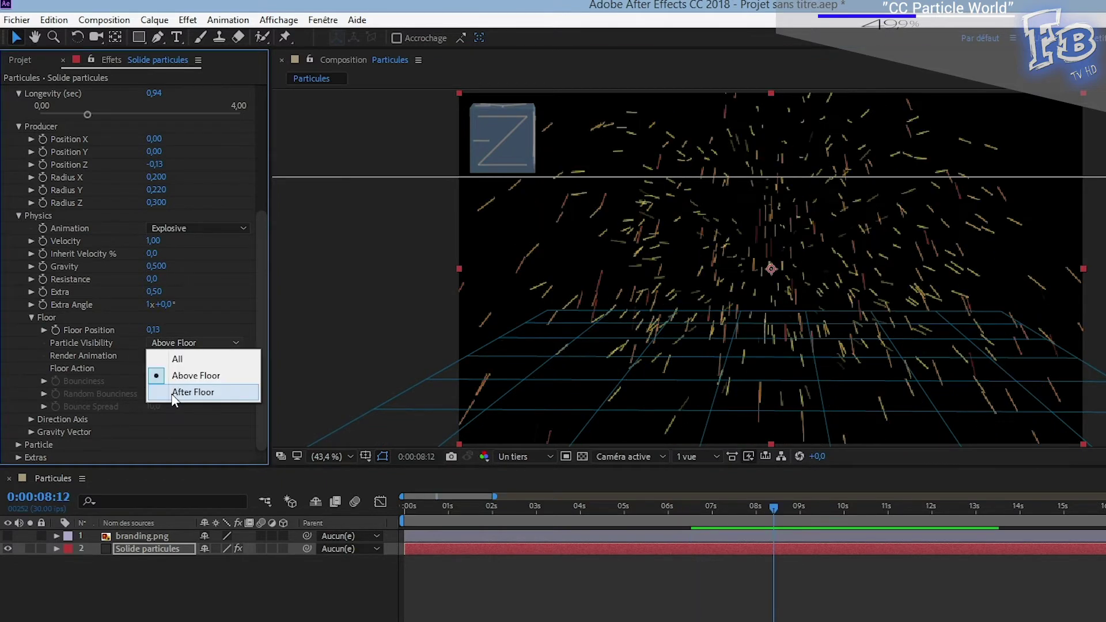
click(180, 390)
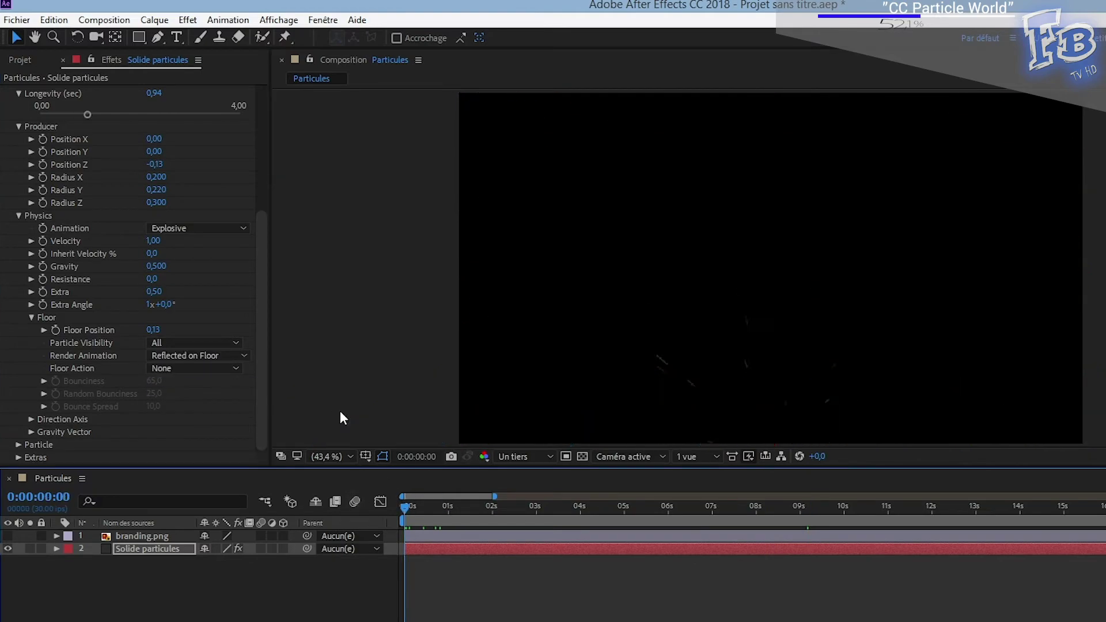
- Preview while testing floor render modes and Ice and Stick actions, settling on Bounce
key(space)
click(195, 356)
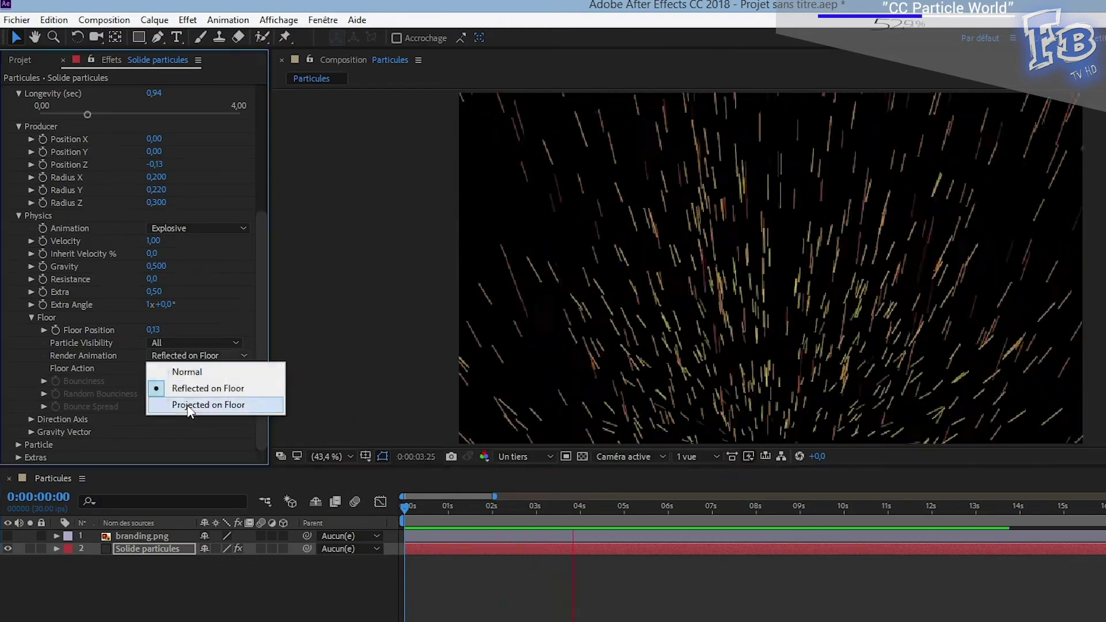
click(183, 405)
click(227, 355)
click(170, 368)
click(174, 367)
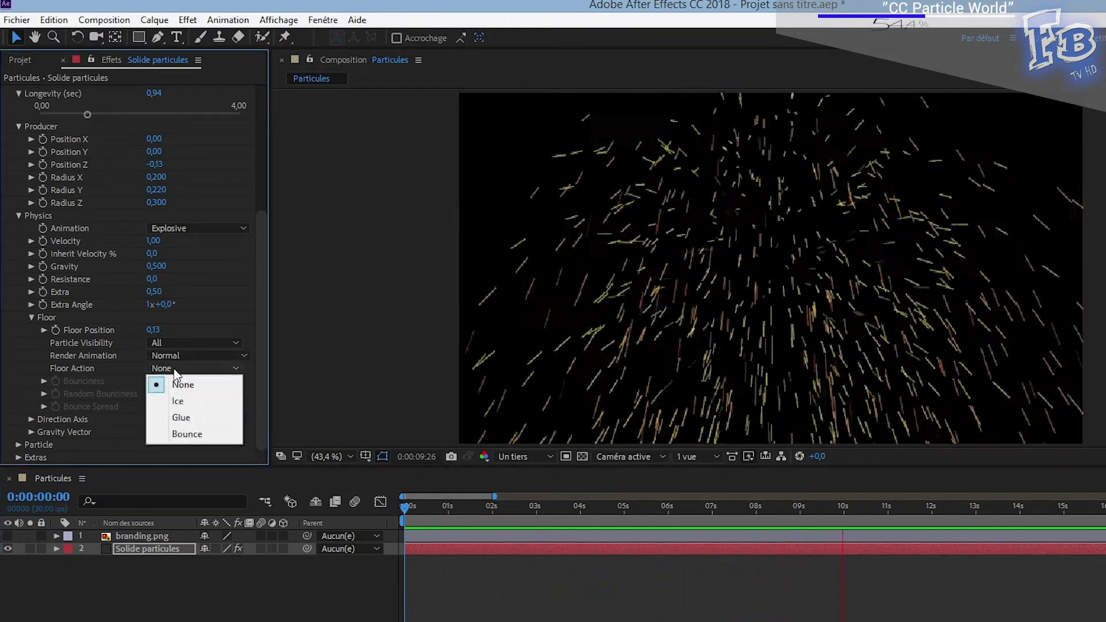
click(180, 399)
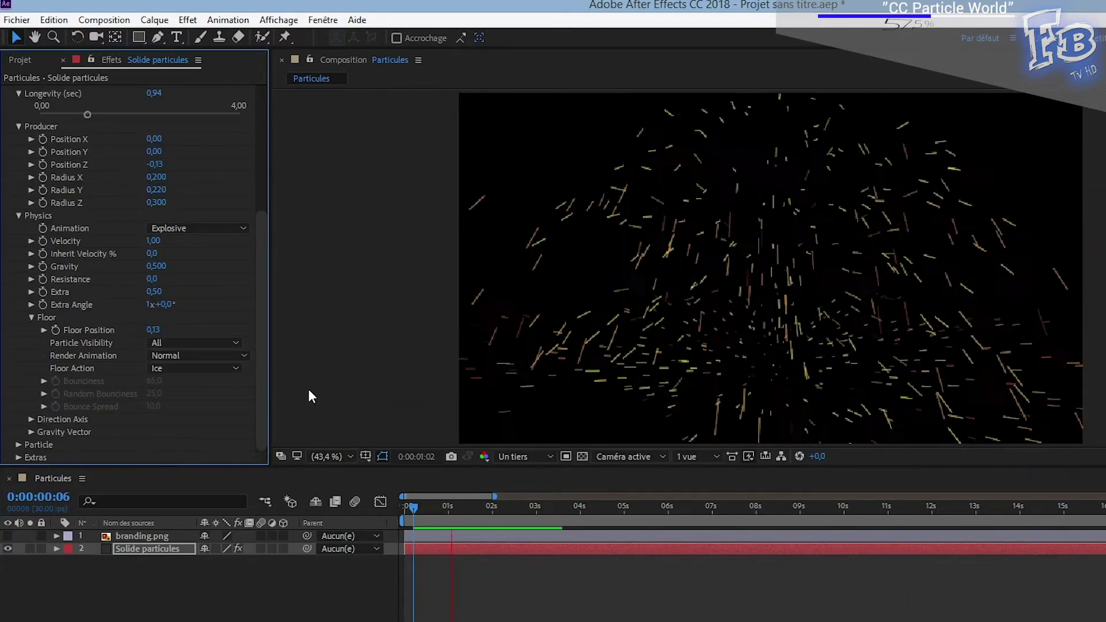
click(195, 368)
click(186, 419)
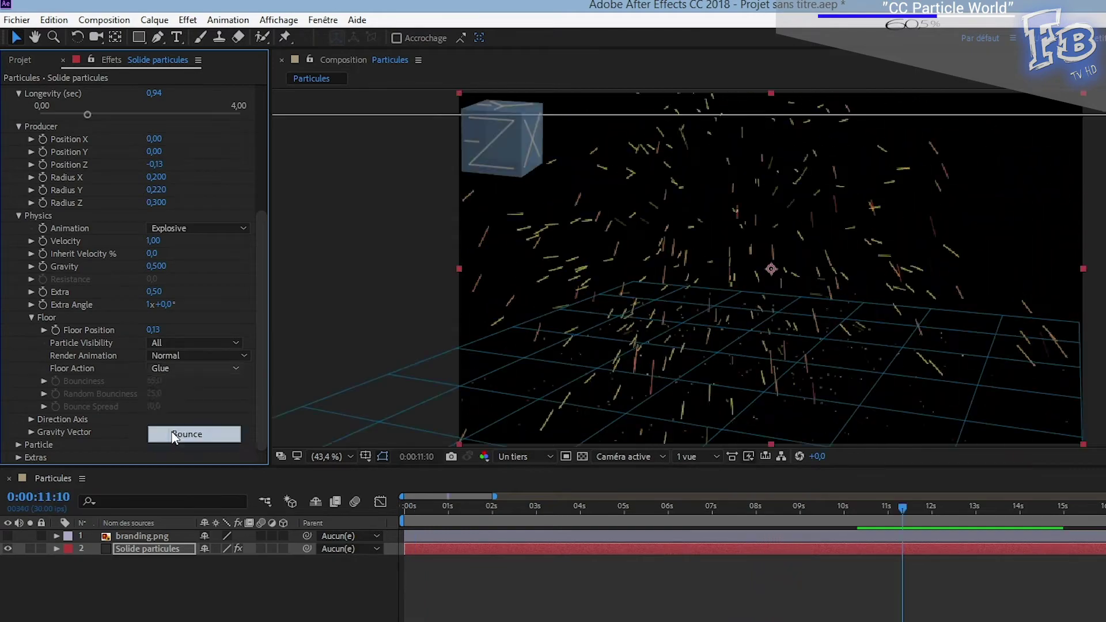
click(185, 431)
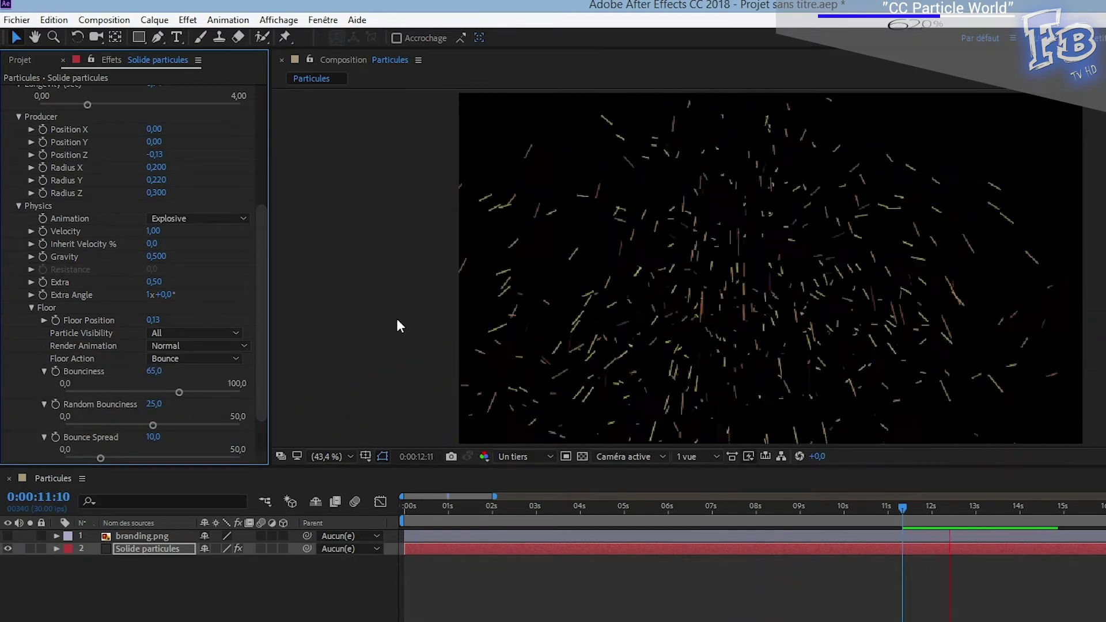
- Set Bounciness 36,5, Random Bounciness 32,8 and Bounce Spread 34,5
key(space)
scroll(247, 339, down, 2)
mouse_move(179, 341)
mouse_down()
mouse_move(129, 340)
mouse_move(180, 374)
mouse_up()
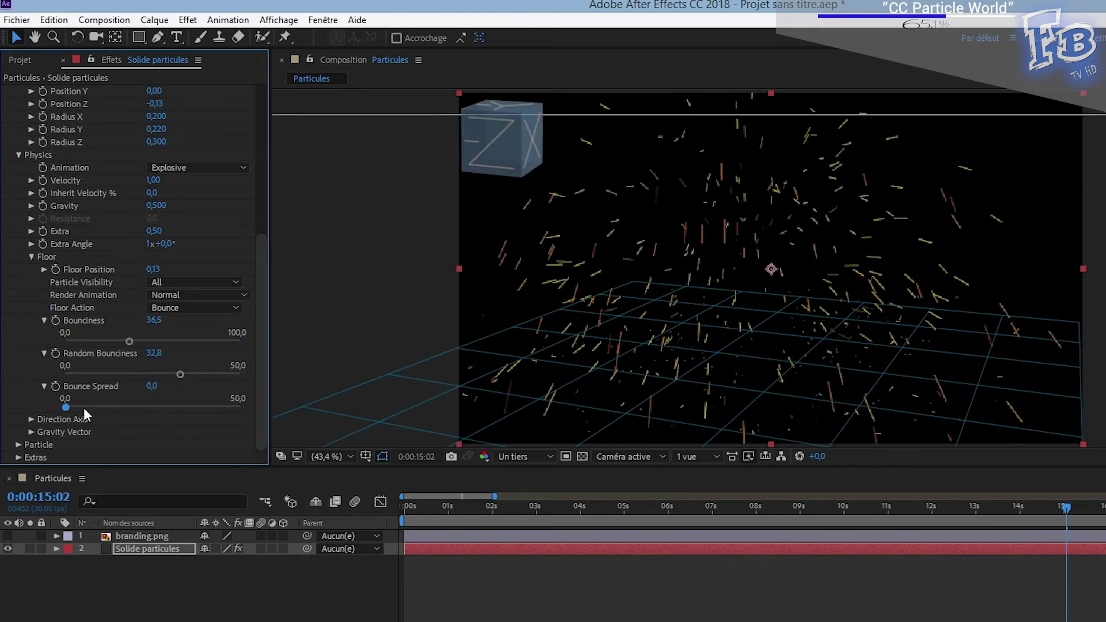
drag(100, 407, 186, 407)
- Make the particles Tetrahedrons with rotation speed 122 and initial rotation 340
click(32, 419)
click(29, 403)
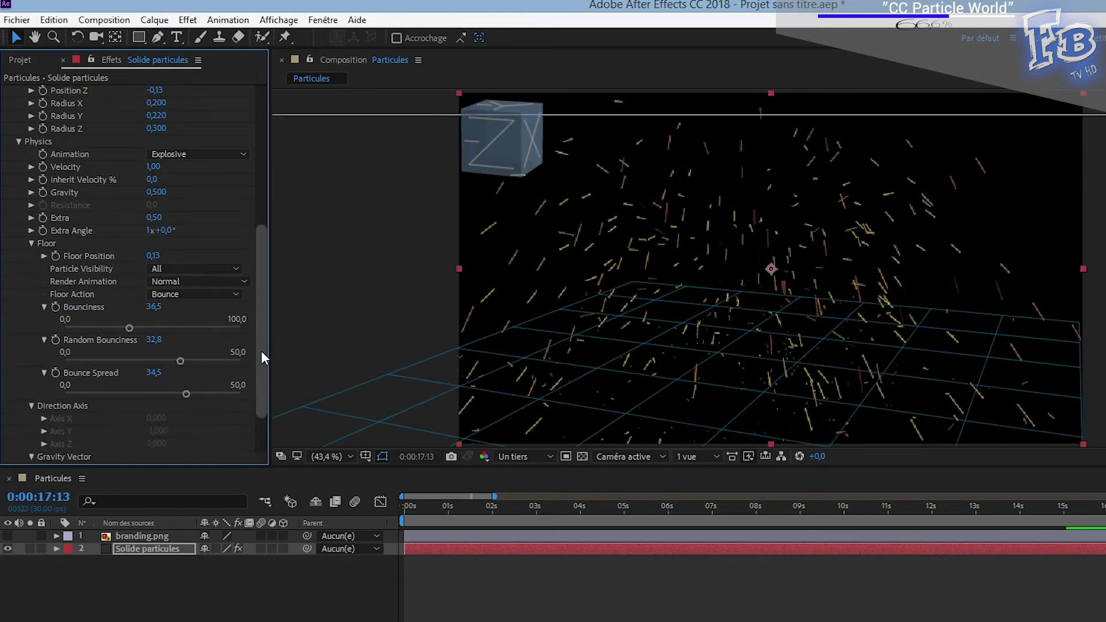
scroll(261, 350, down, 3)
click(19, 444)
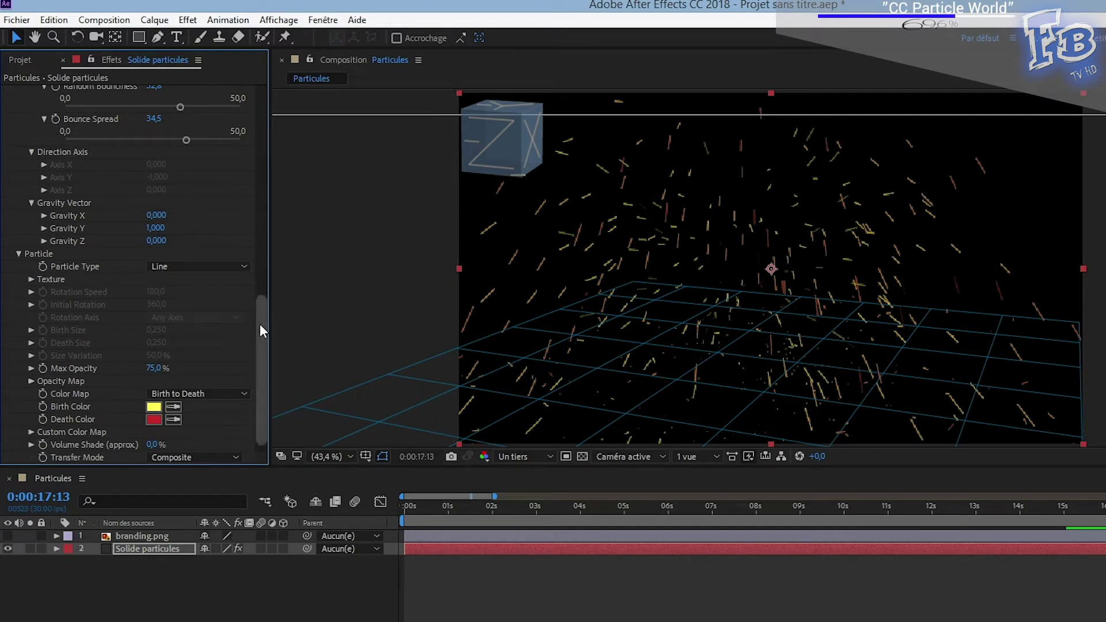
scroll(261, 324, down, 1)
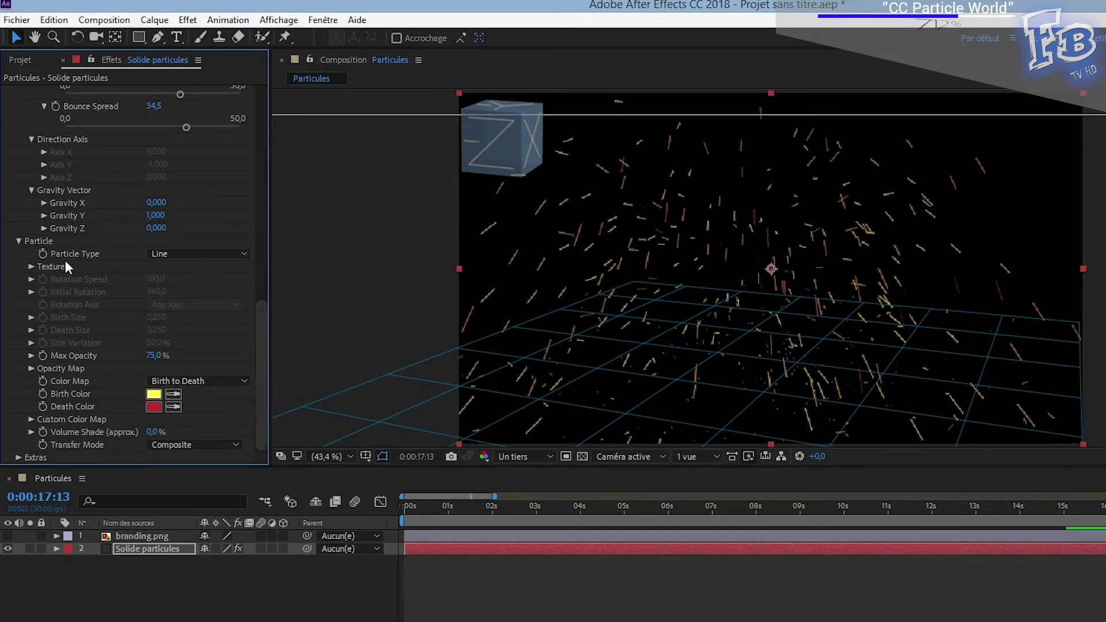
mouse_move(170, 282)
mouse_down()
mouse_move(210, 283)
mouse_move(117, 283)
mouse_up()
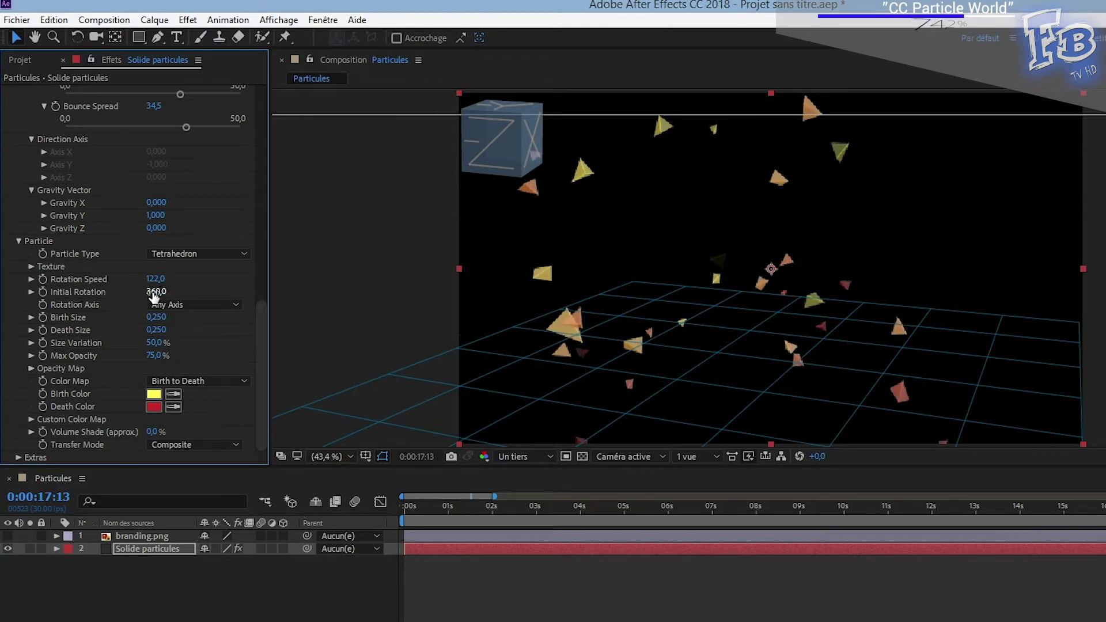
drag(154, 296, 136, 294)
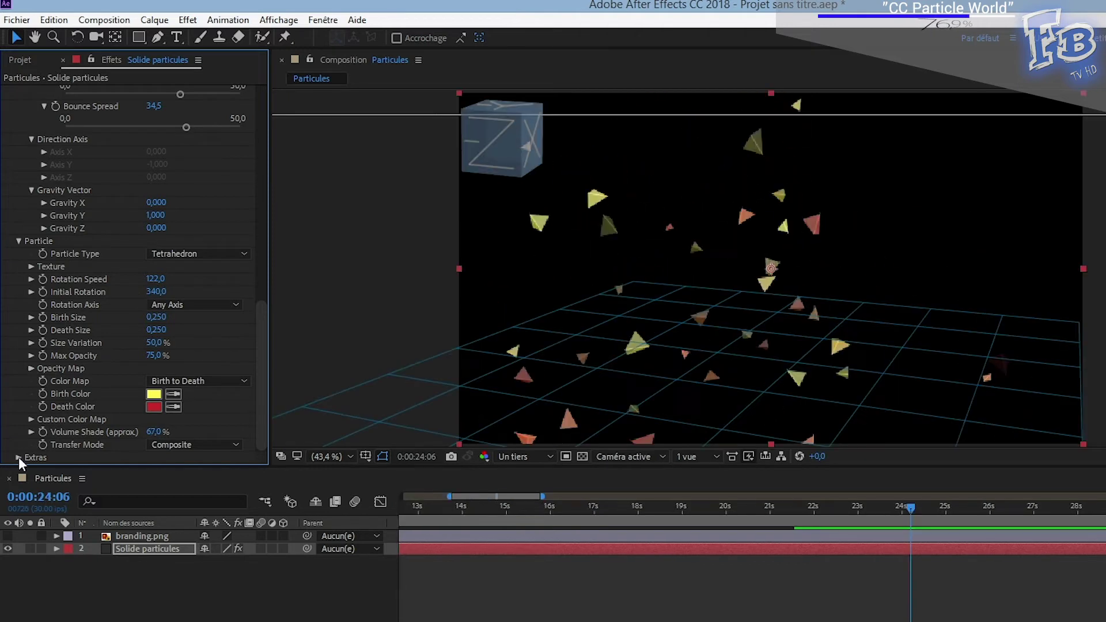
click(18, 457)
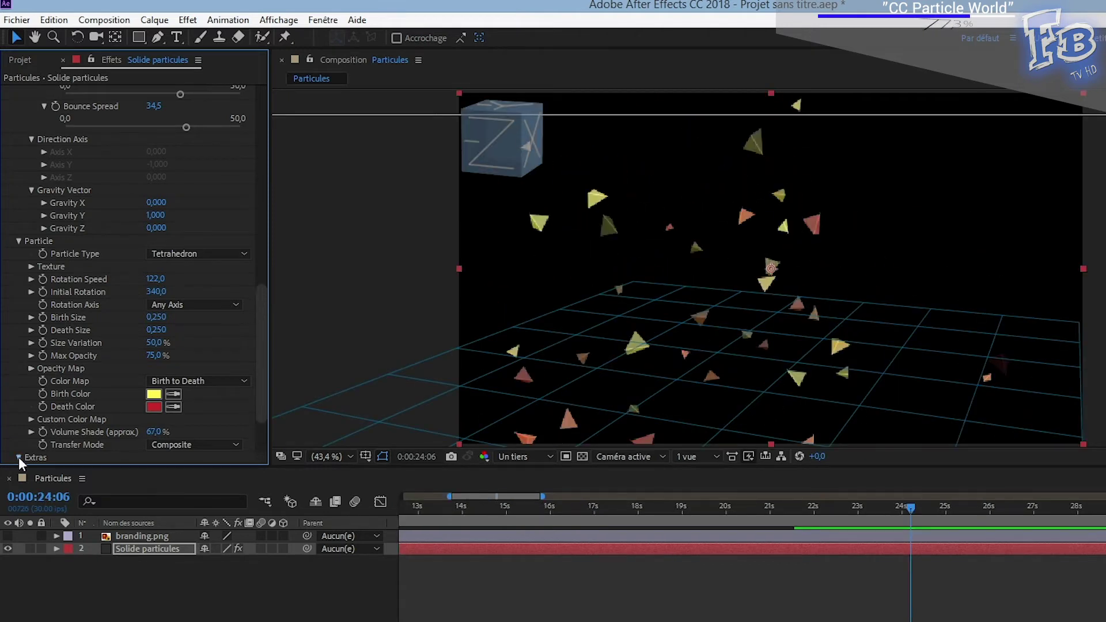
scroll(19, 415, down, 3)
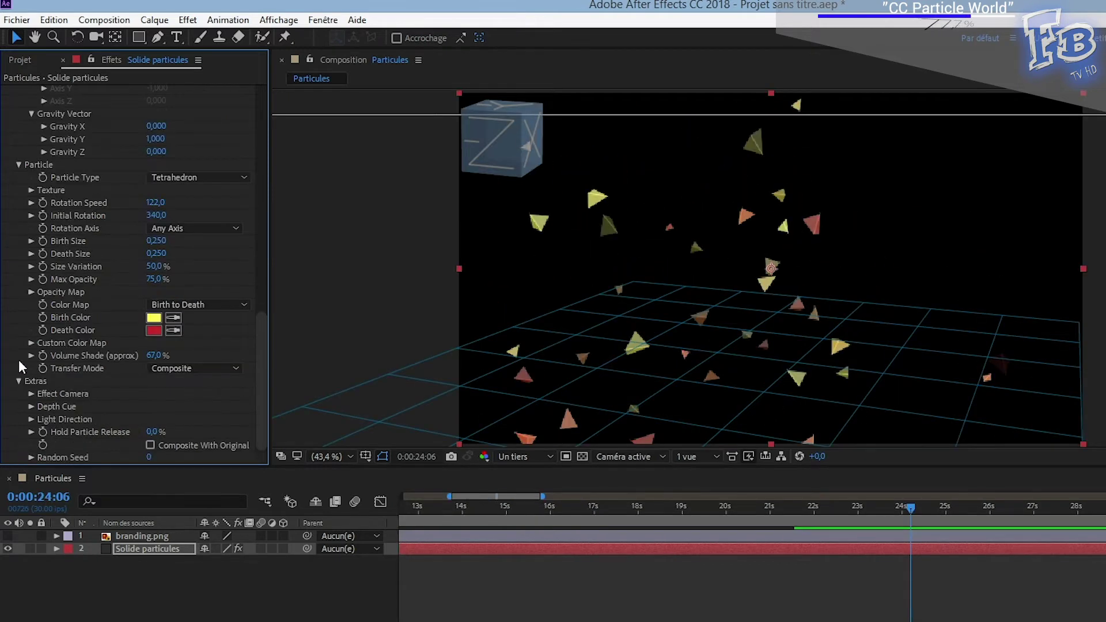
- Increase the effect camera distance and preview the particles
click(31, 394)
drag(260, 378, 258, 479)
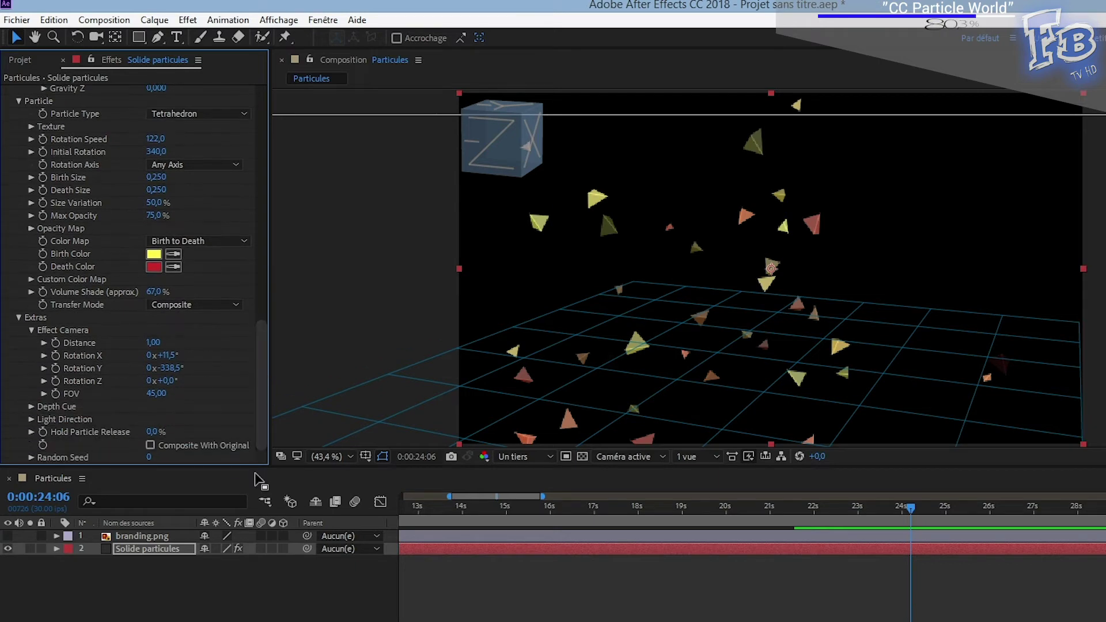
mouse_move(153, 342)
mouse_down()
mouse_move(173, 344)
mouse_move(157, 368)
mouse_move(491, 371)
mouse_move(231, 385)
mouse_up()
key(space)
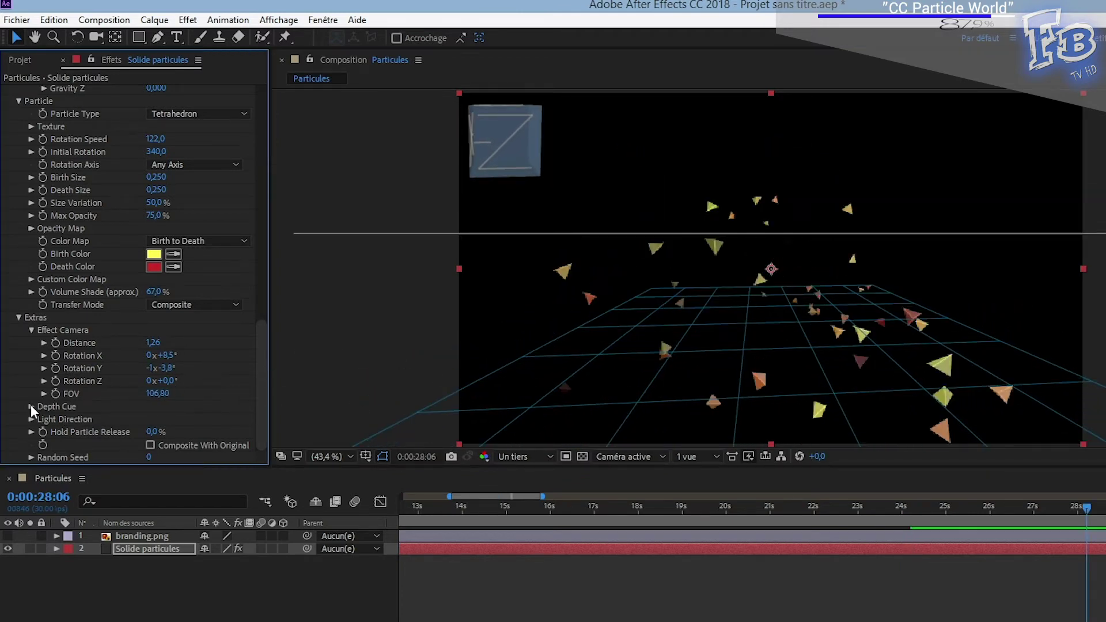
- Try Hold Particle Release at 78% with a preview, then set Random Seed to 490
click(30, 406)
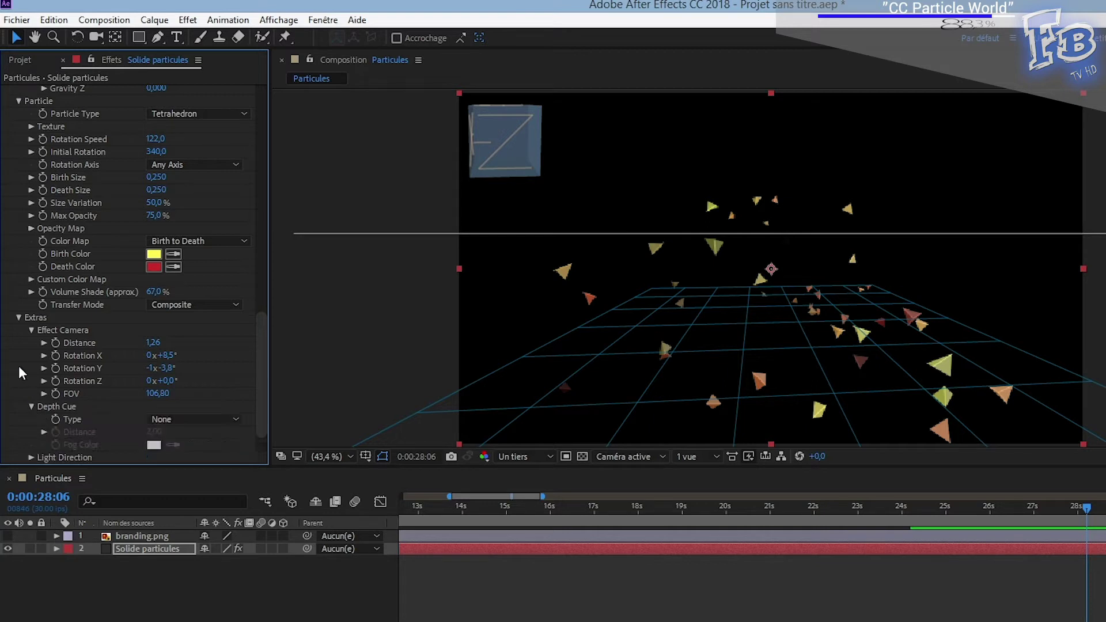
click(30, 457)
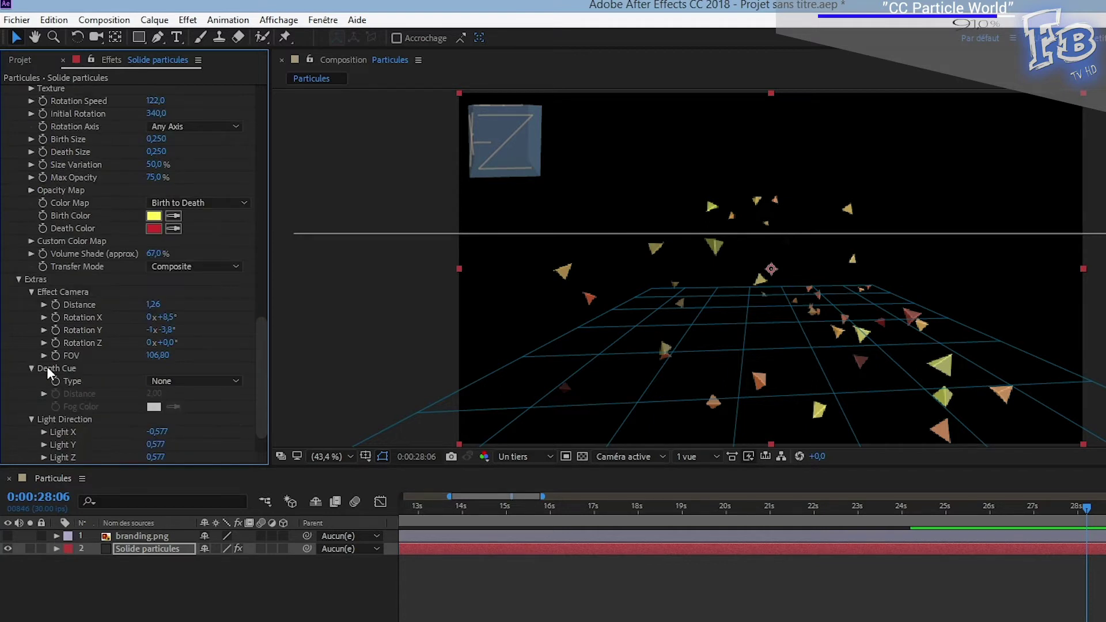
scroll(254, 375, down, 1)
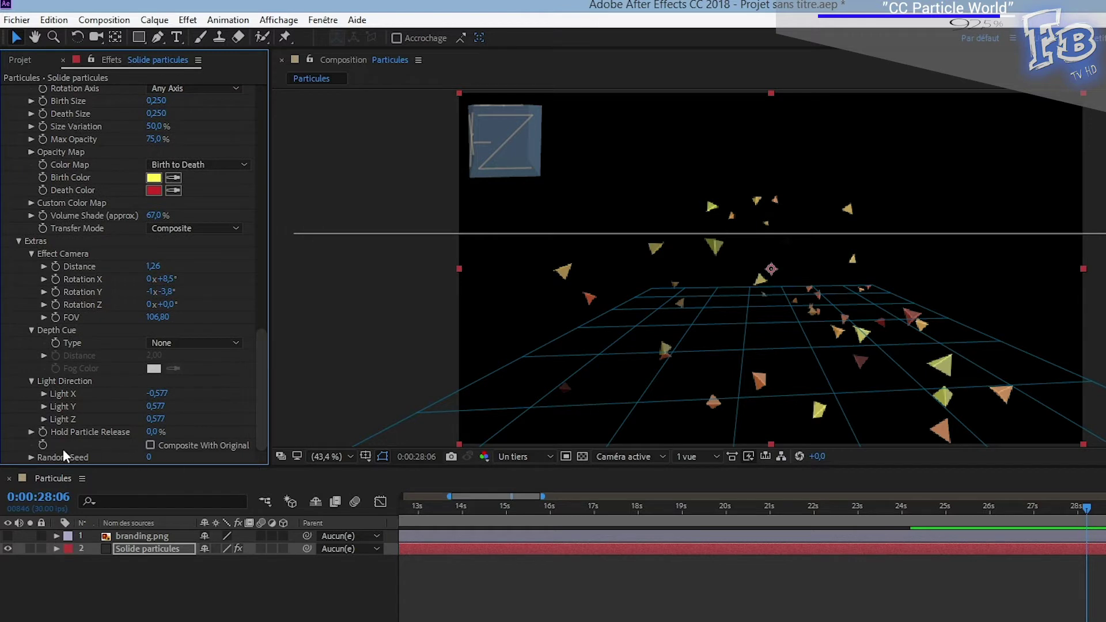
mouse_move(153, 432)
mouse_down()
mouse_move(218, 432)
mouse_move(199, 432)
mouse_up()
click(423, 507)
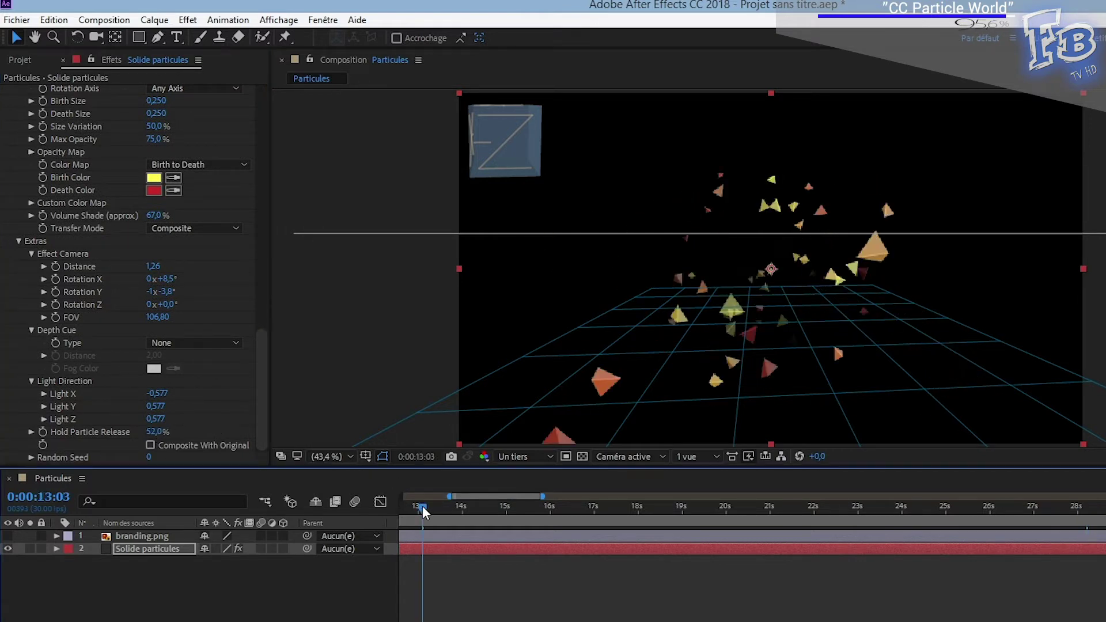
key(space)
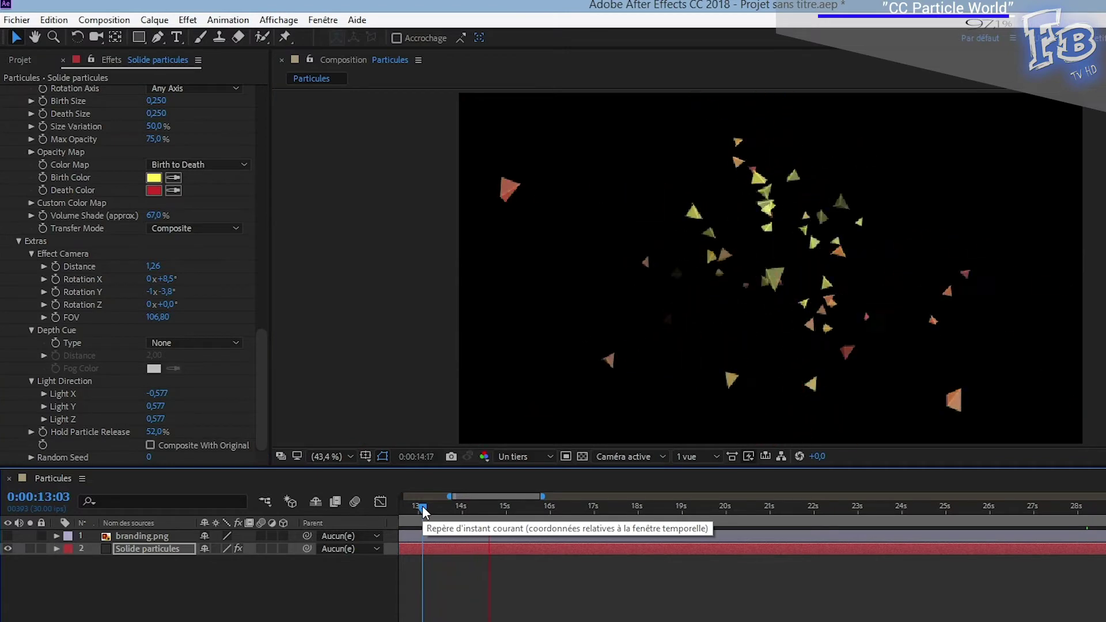
mouse_move(155, 432)
mouse_down()
mouse_move(115, 432)
mouse_move(170, 453)
mouse_up()
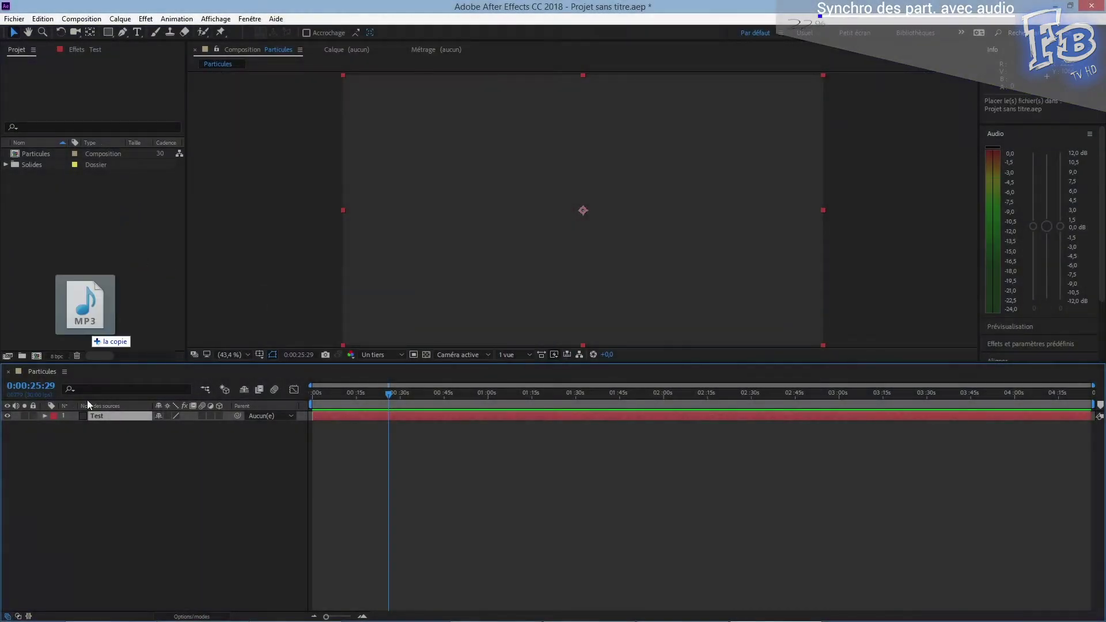
- Add the MP3 track to the timeline, apply Laboratoire de particules to Test, and preview
drag(537, 365, 83, 477)
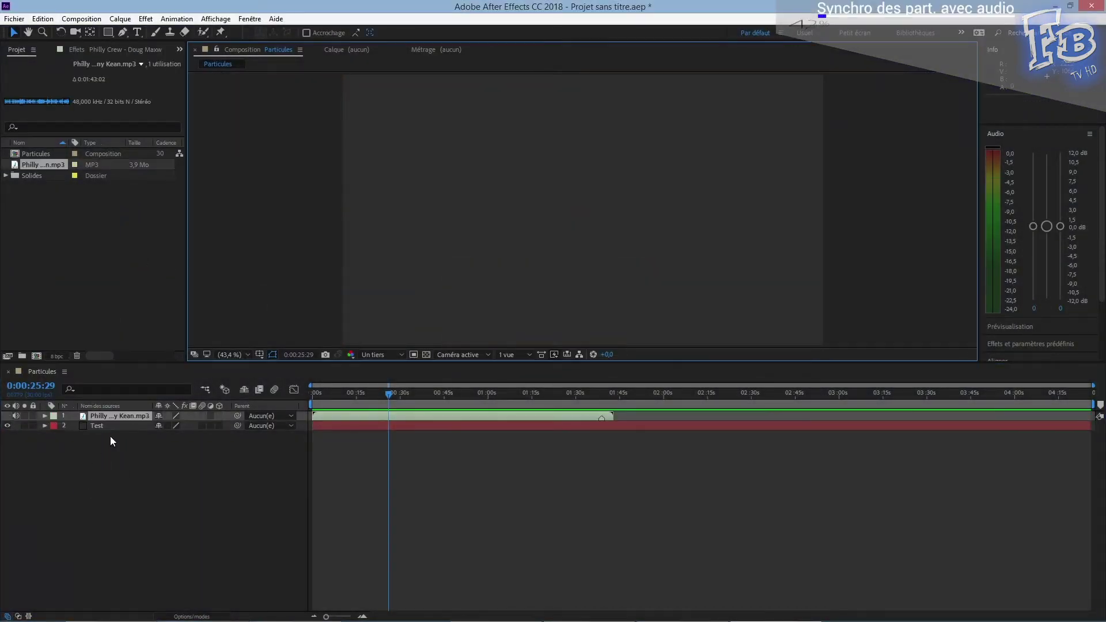
click(98, 425)
click(1030, 343)
double_click(1045, 225)
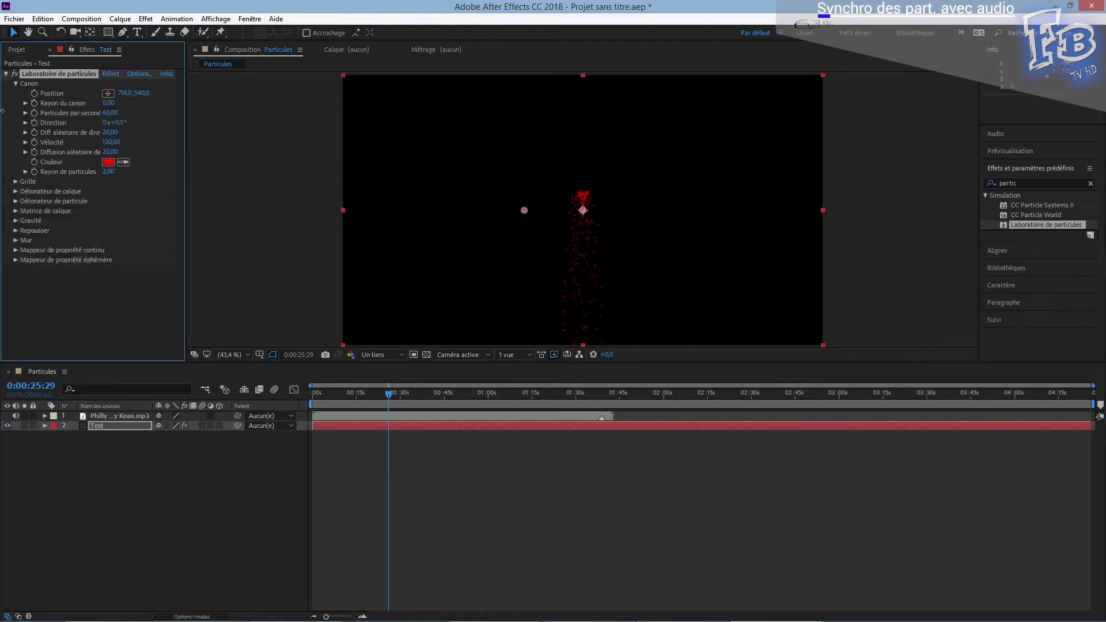
key(space)
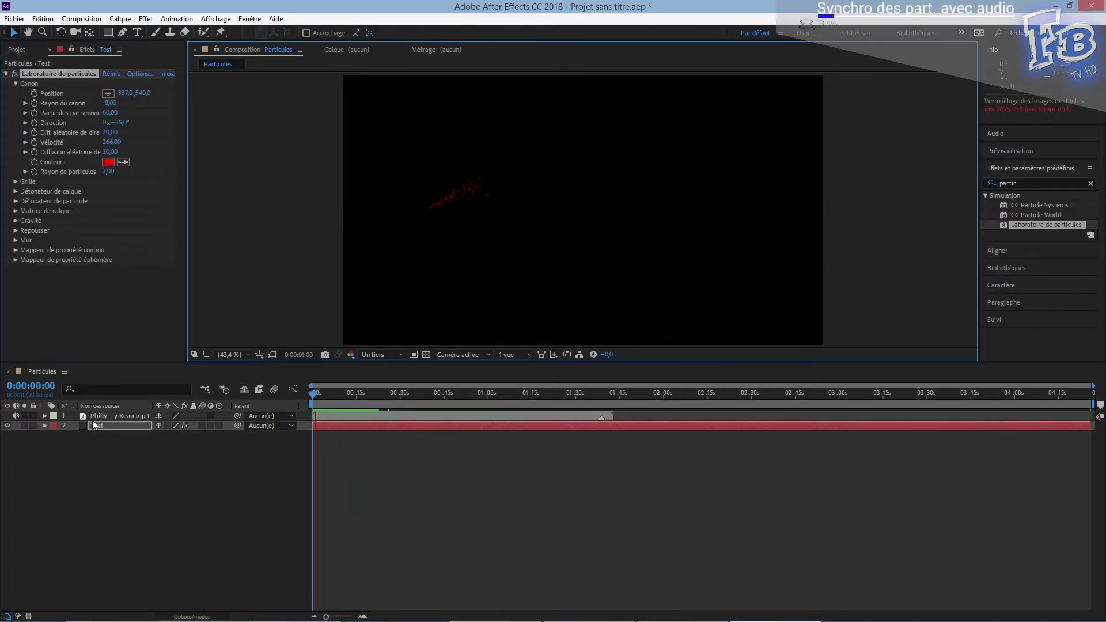
- Convert the MP3 audio to keyframes and delete the left and right channel effects
right_click(87, 417)
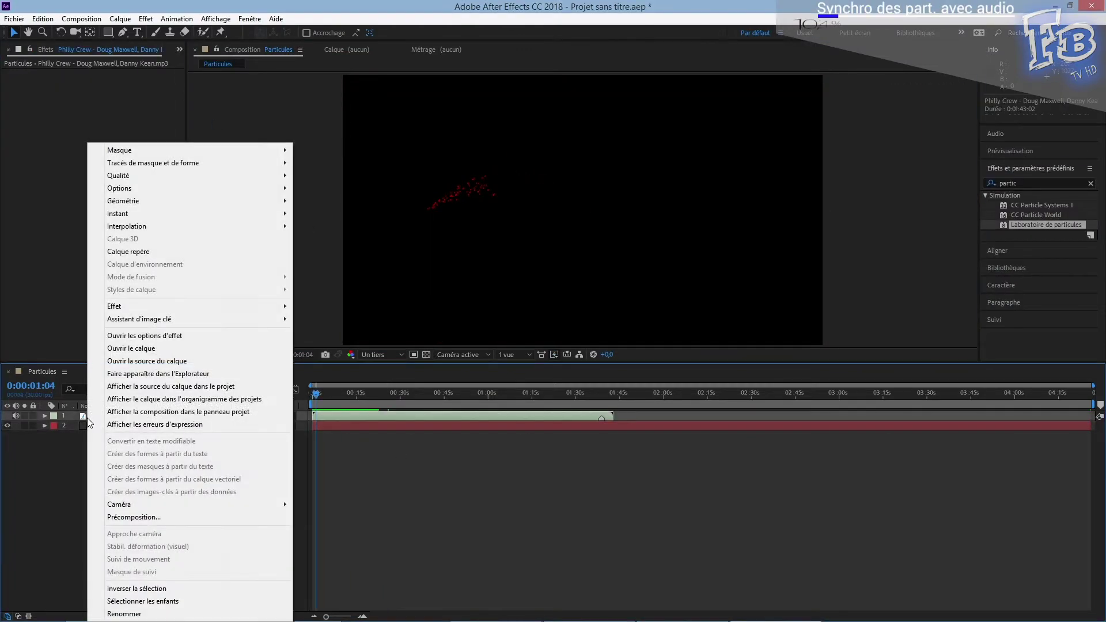
mouse_move(239, 320)
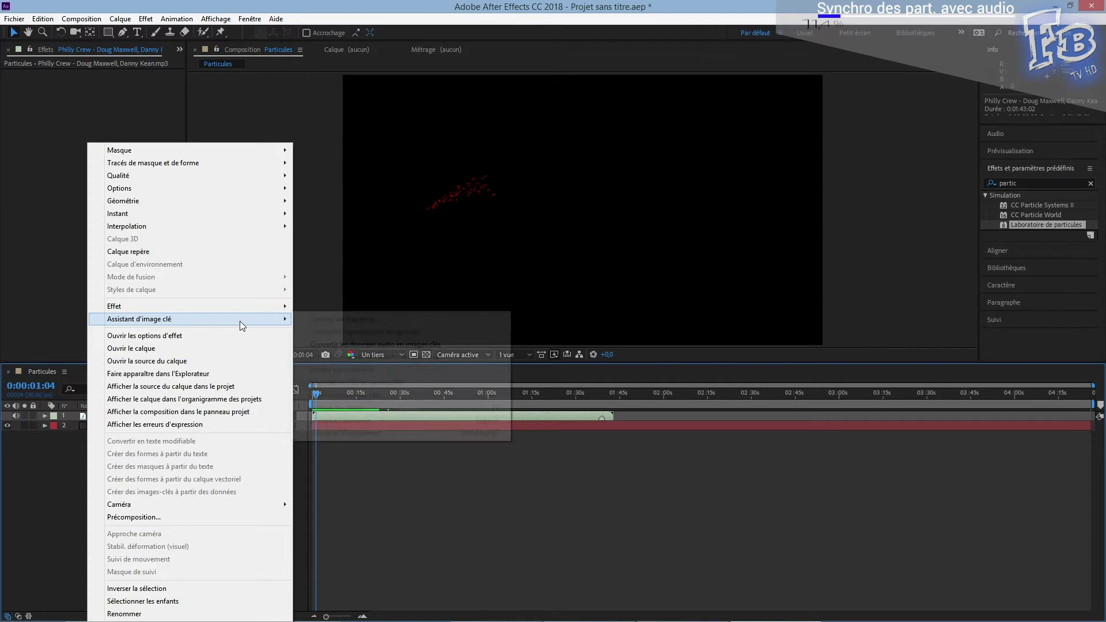
click(352, 343)
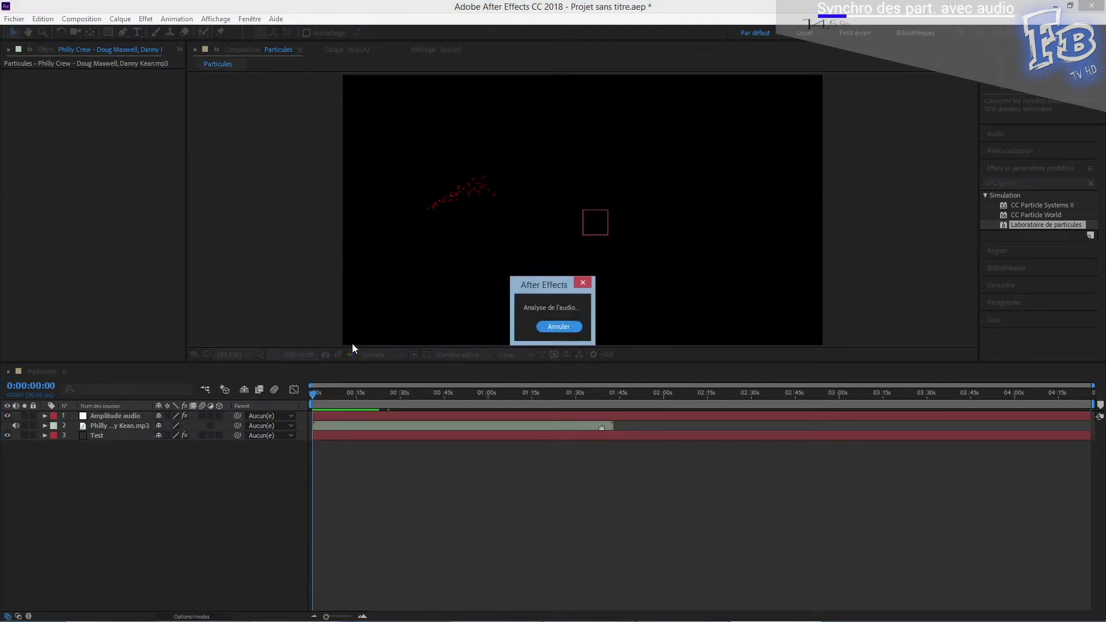
key(Return)
click(55, 426)
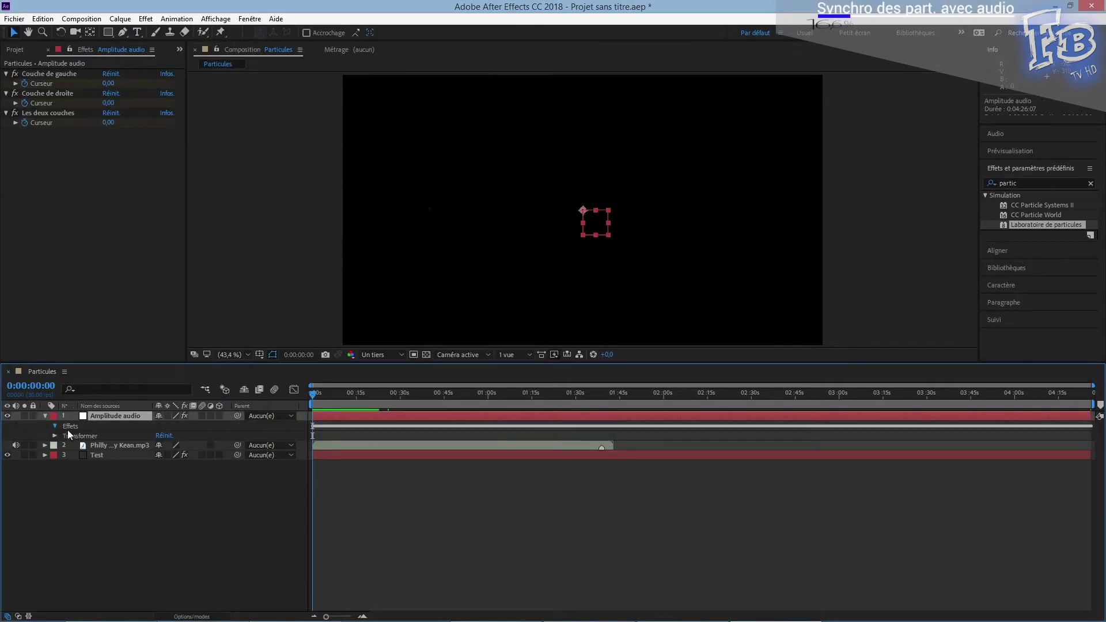
click(82, 437)
key(Delete)
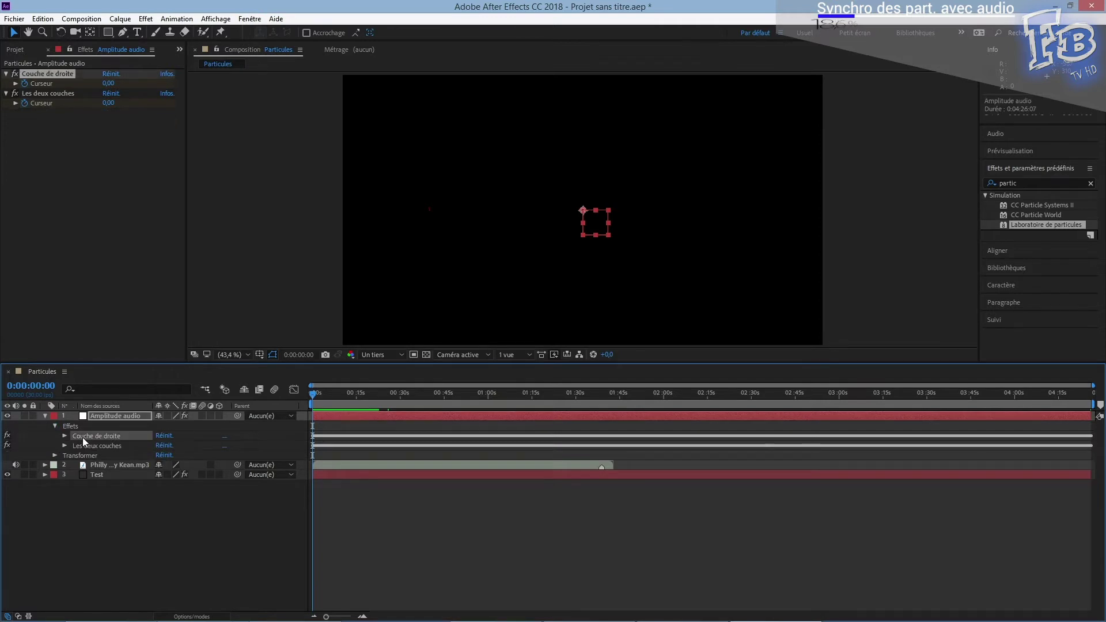
key(Delete)
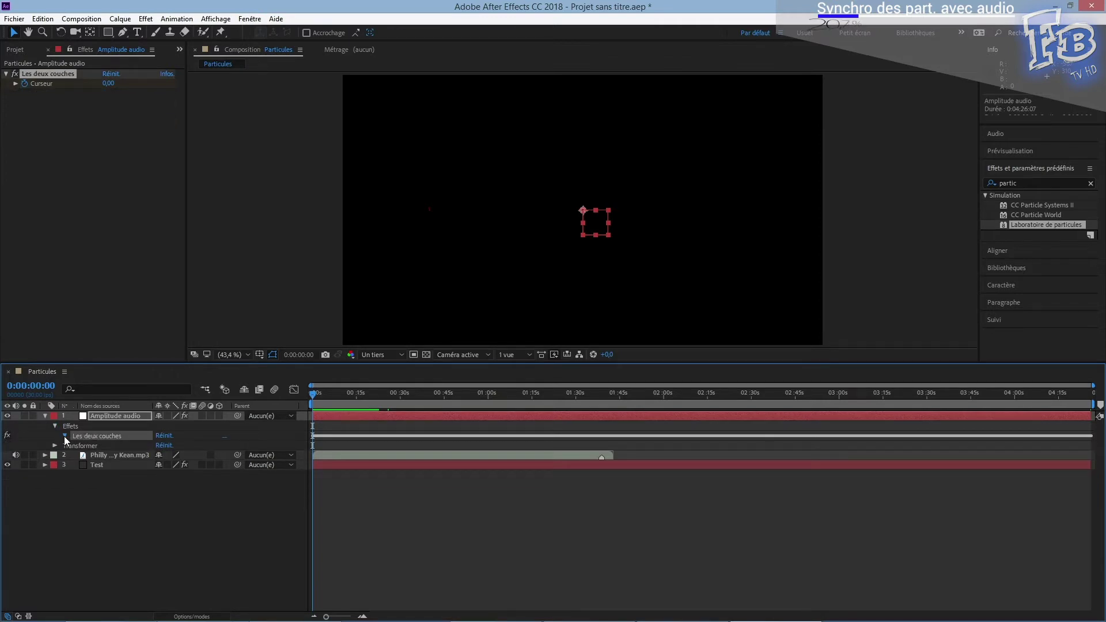
- View the Les deux couches Curseur keyframes as a graph and preview with music
click(65, 436)
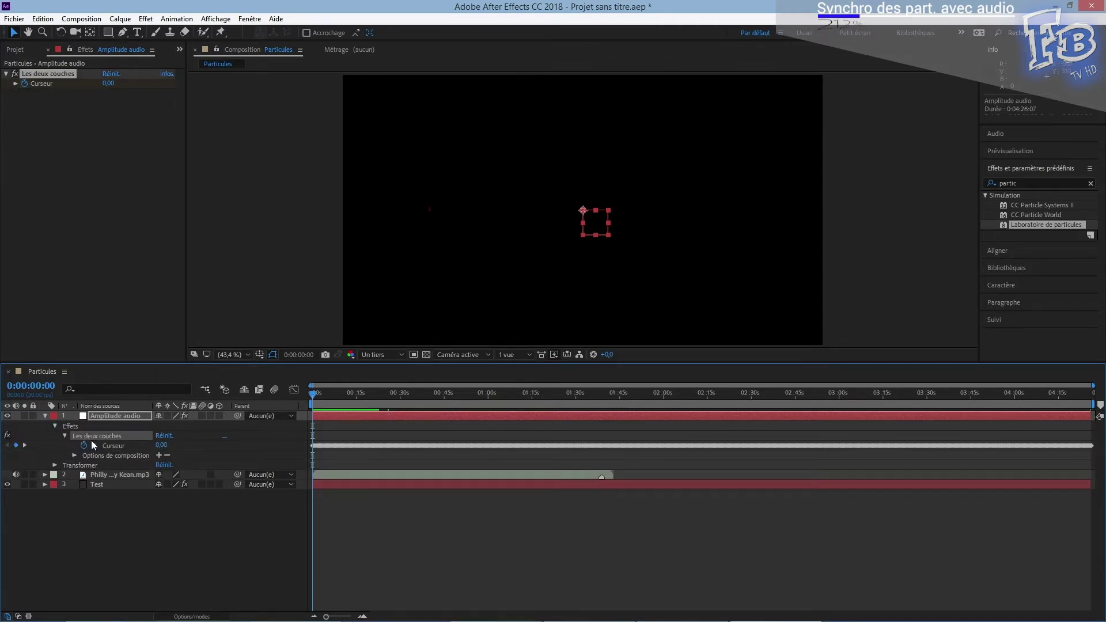
click(294, 390)
scroll(363, 403, up, 5)
key(space)
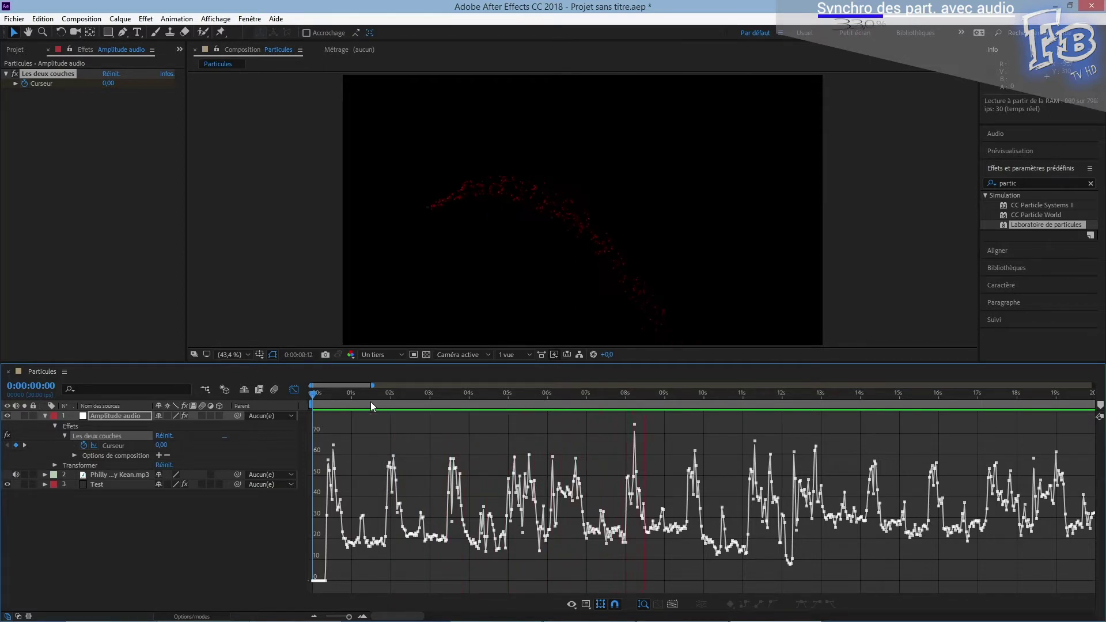
key(space)
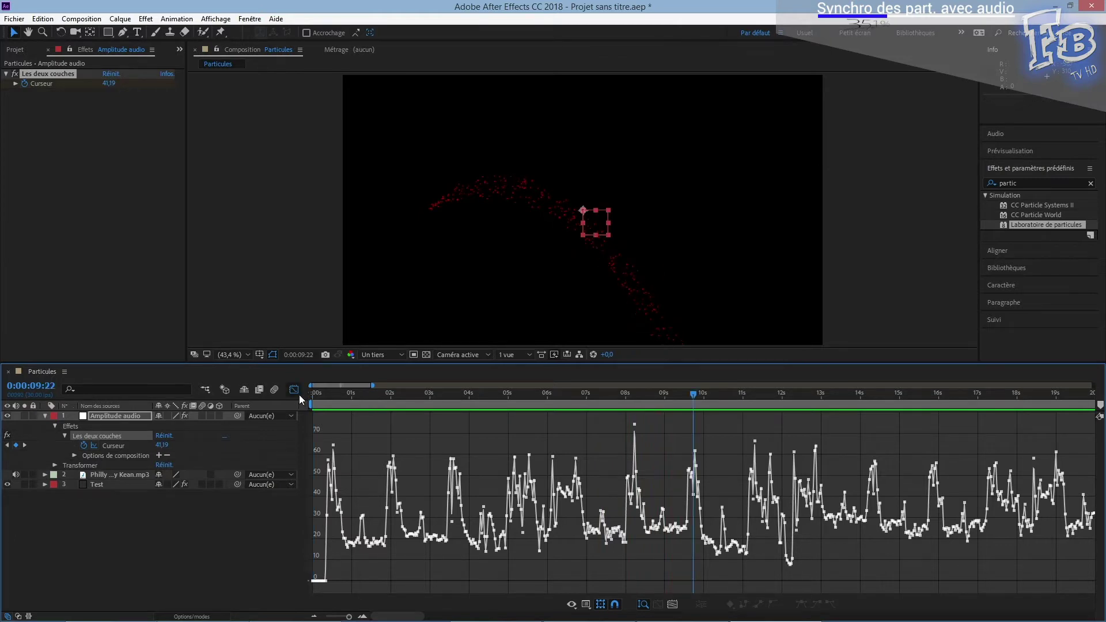
click(298, 392)
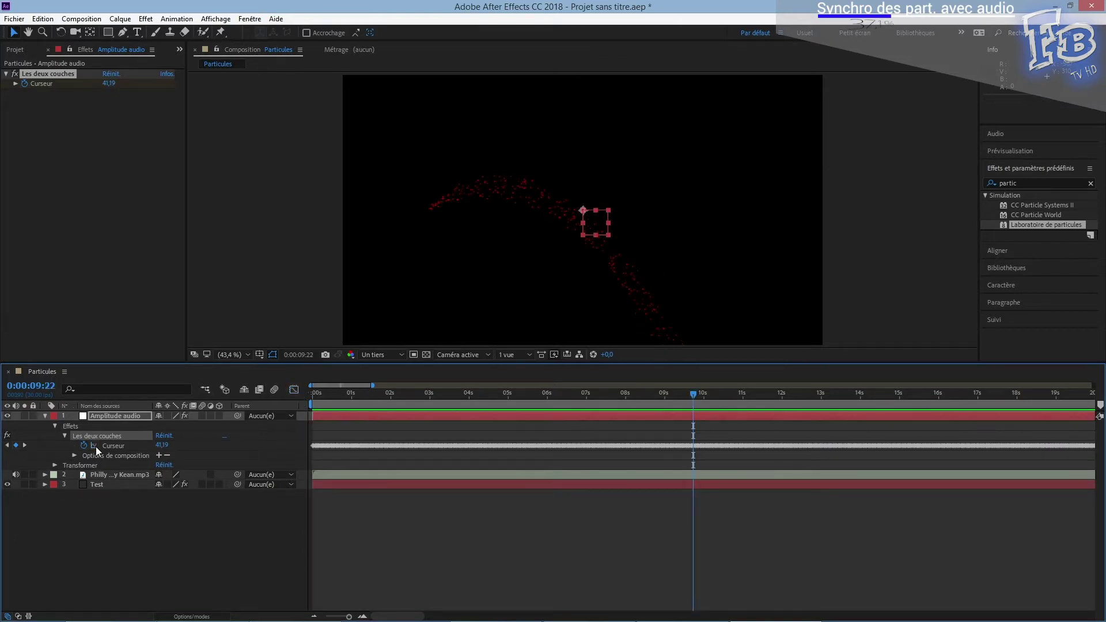
- Drive Test's Particules par seconde with an expression: Amplitude Curseur ×5, then preview
click(96, 484)
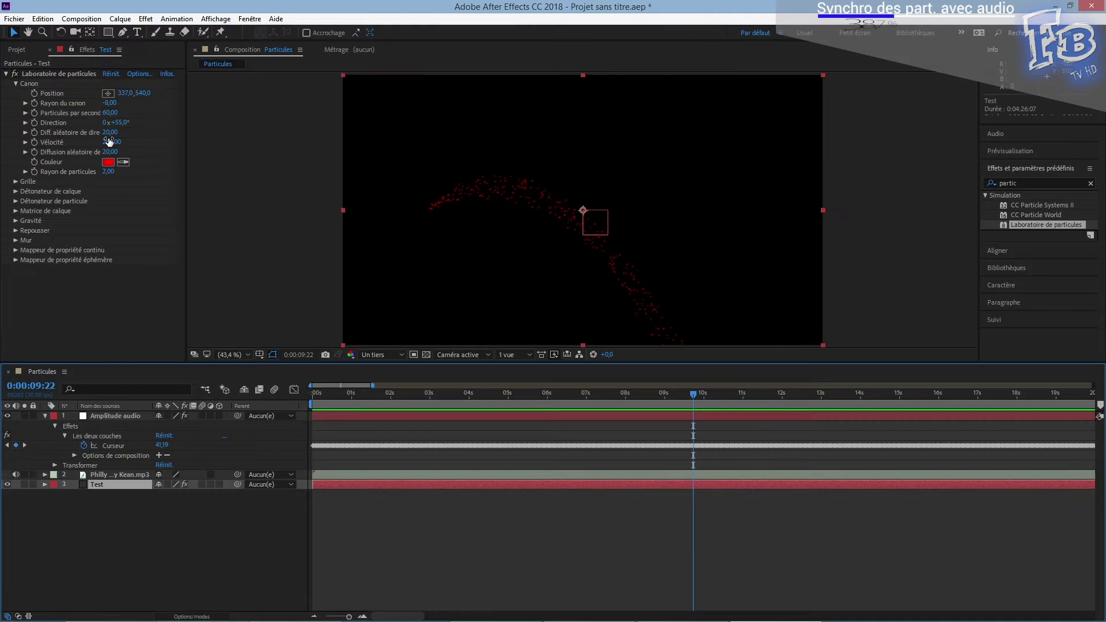
alt+click(35, 112)
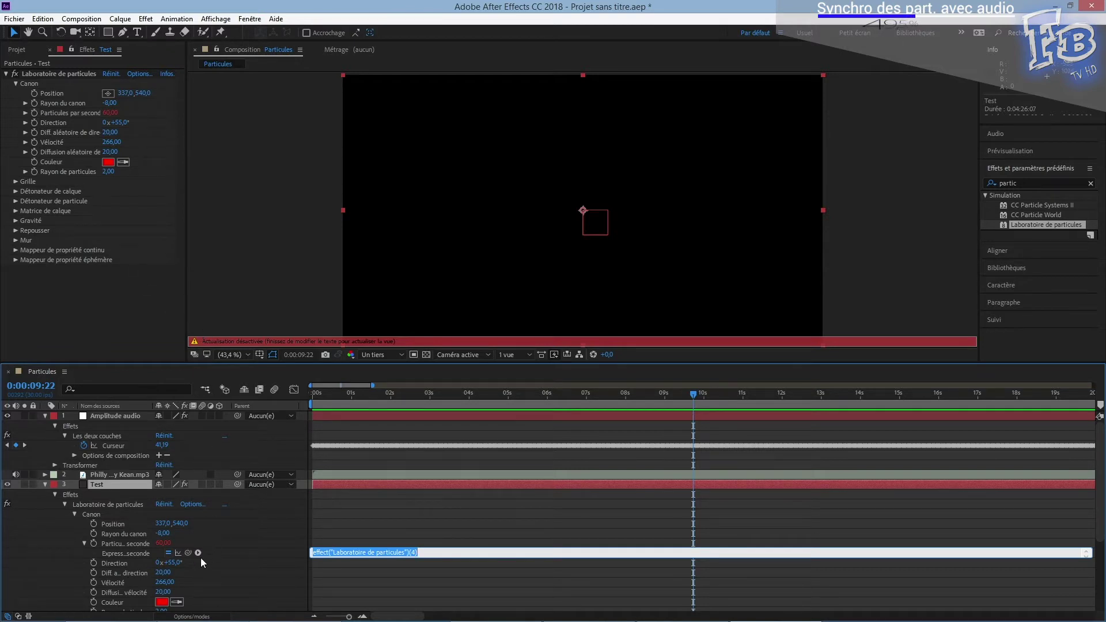
drag(188, 552, 120, 445)
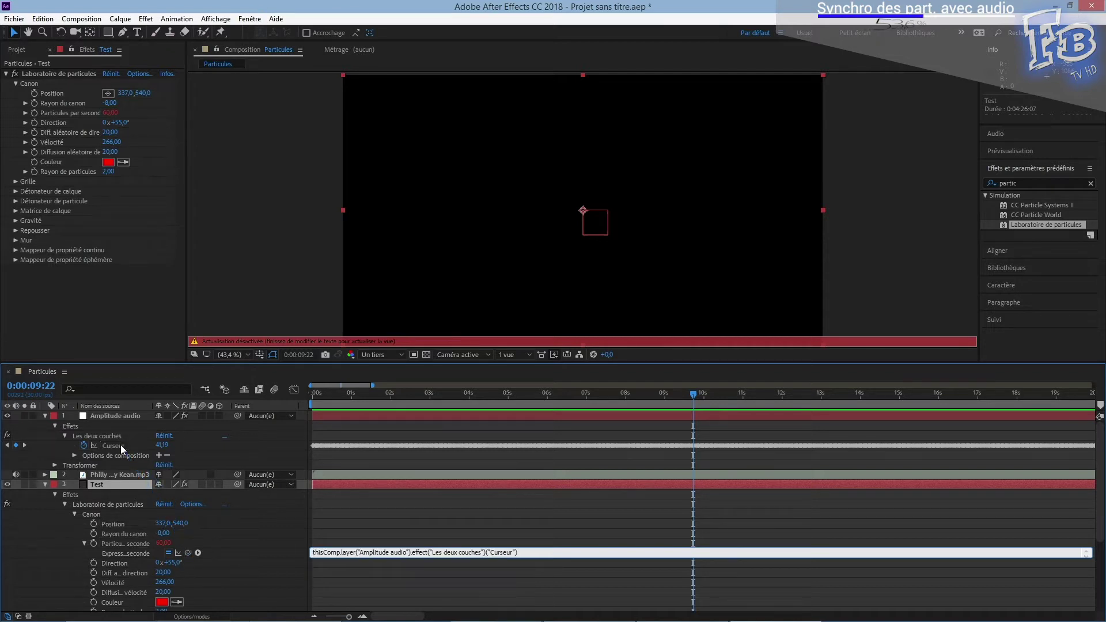
text(*5)
click(585, 527)
key(space)
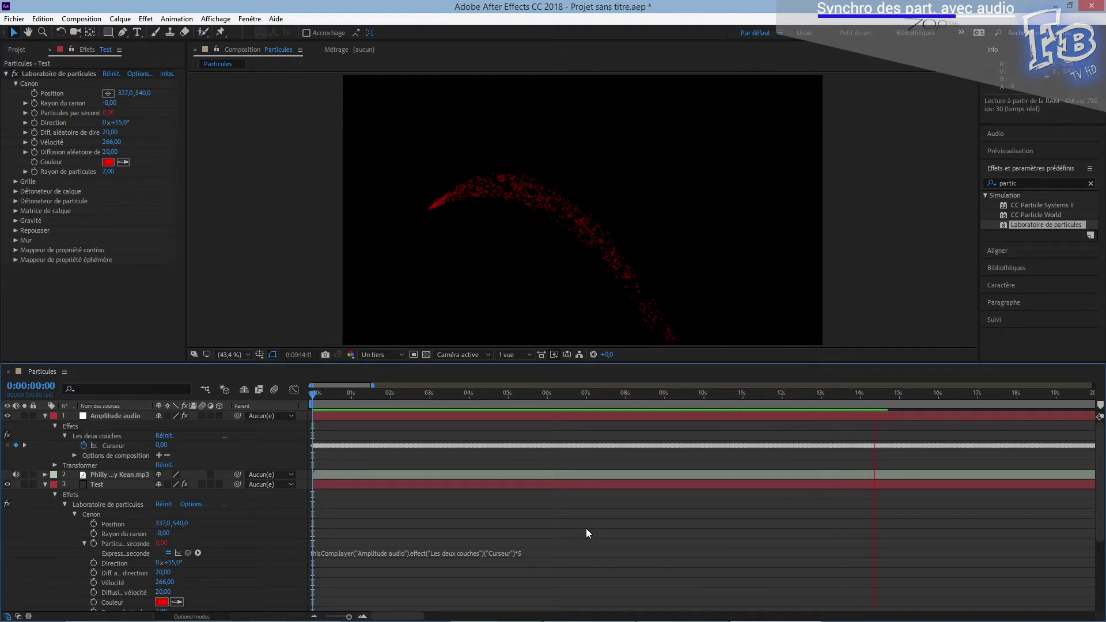
- Set Rayon du canon to -50 and raise the particle velocity
key(space)
drag(109, 103, 90, 107)
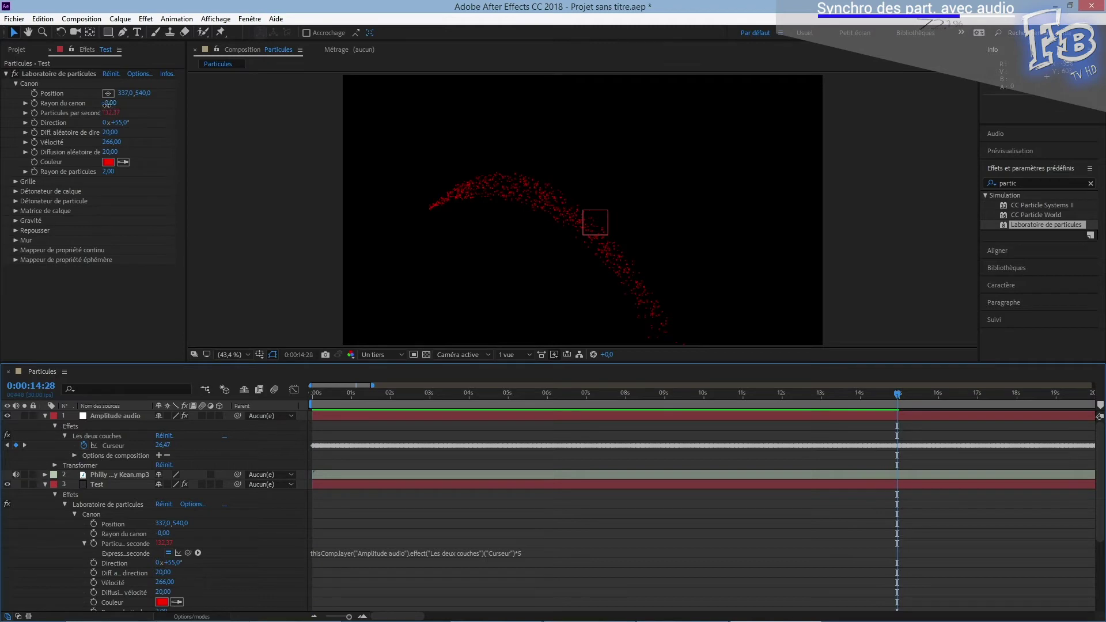
click(533, 552)
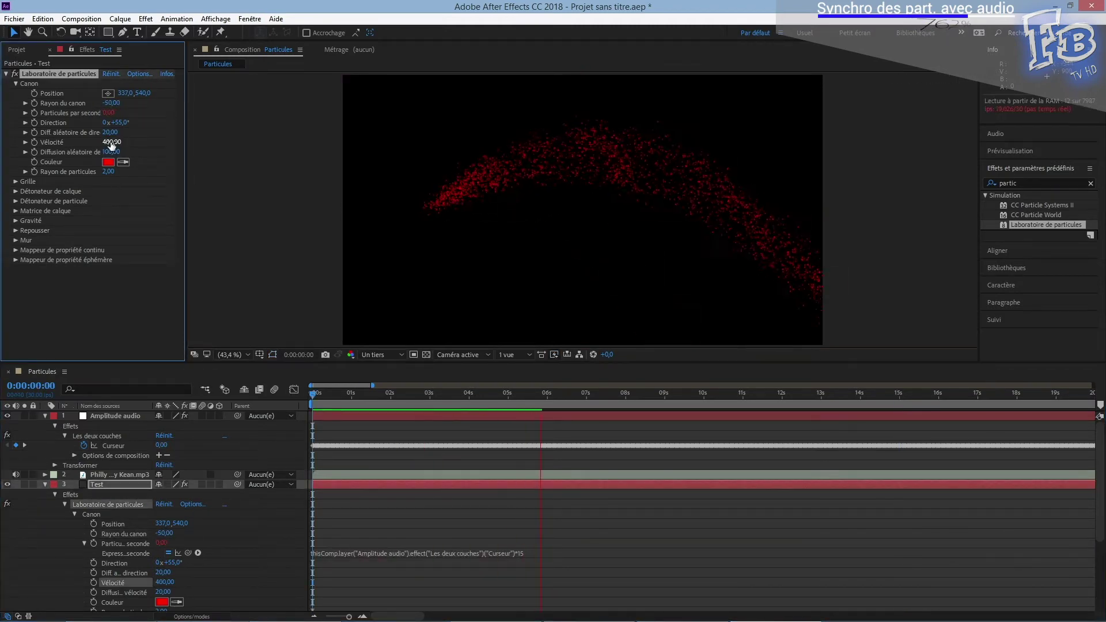
drag(109, 152, 58, 153)
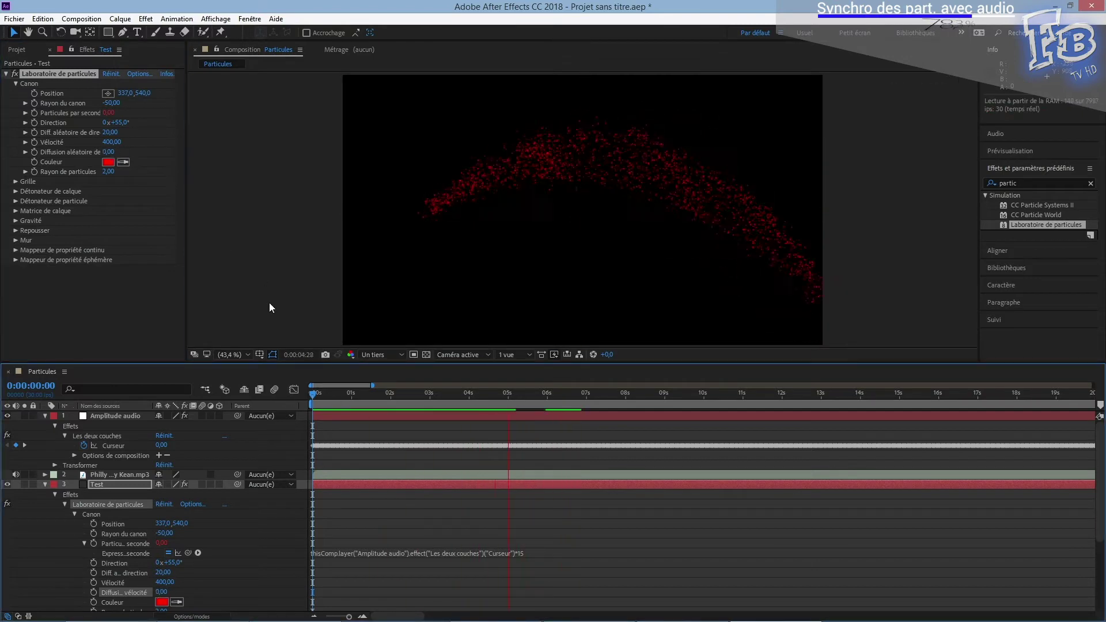
key(space)
- Rewrite the particles-per-second expression as (Curseur*50)-500 and preview
click(533, 553)
key(BackSpace)
key(BackSpace)
text(50)
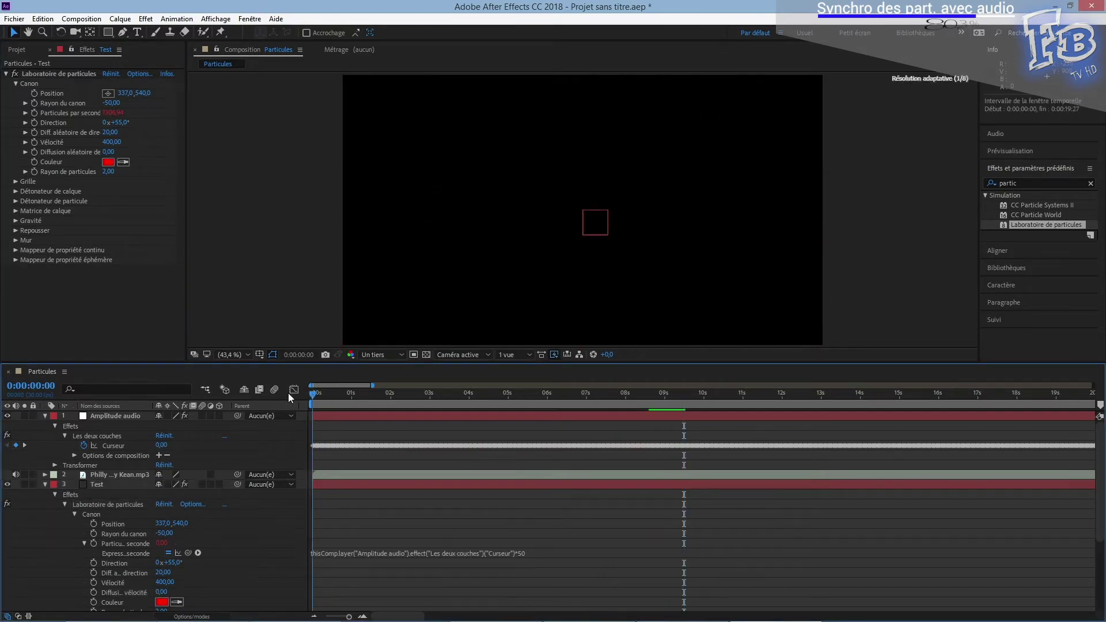
click(356, 394)
click(311, 553)
text(()
key(End)
text()-500)
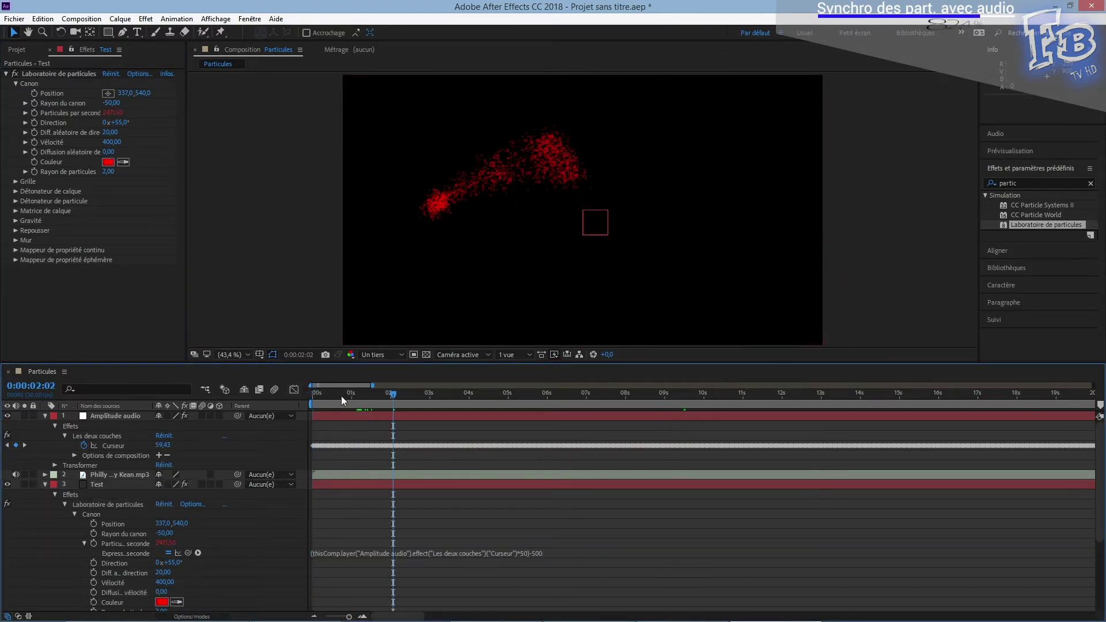
click(311, 393)
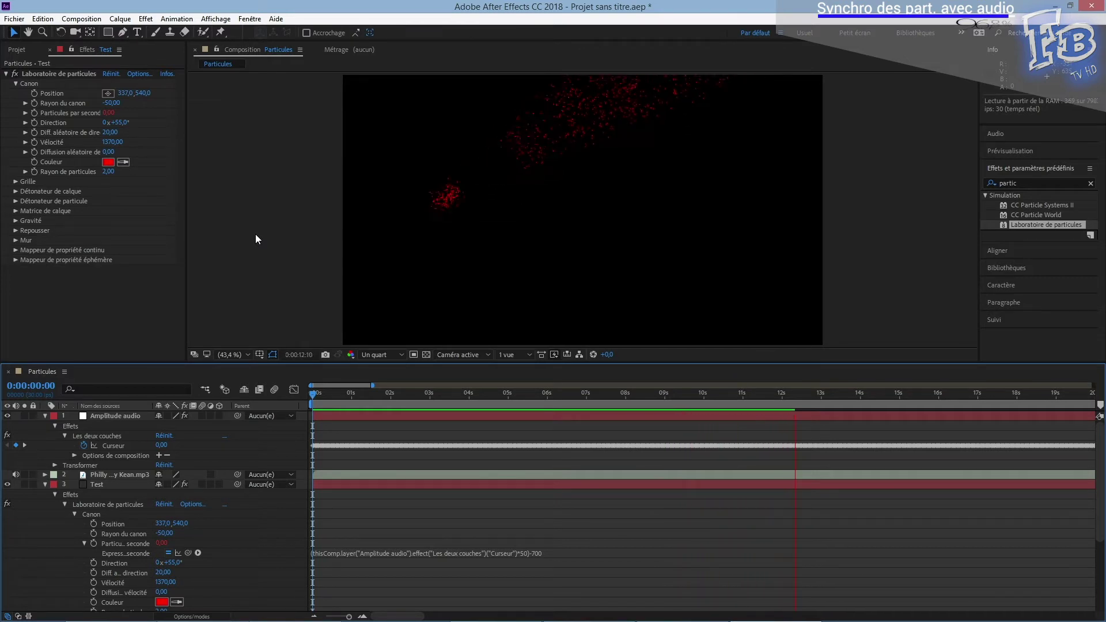
key(space)
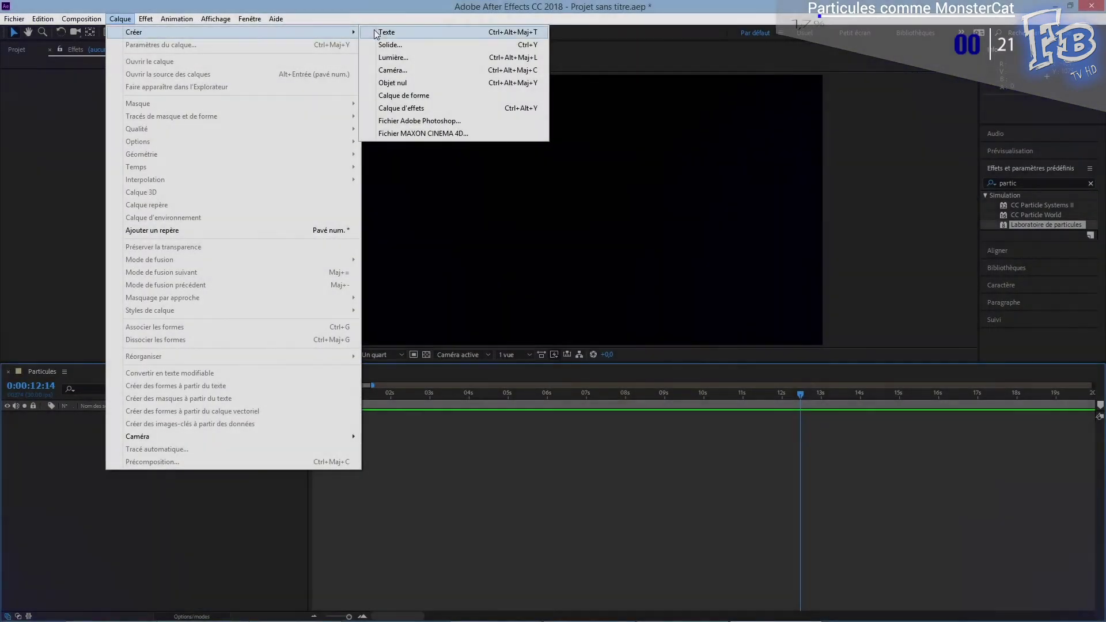
- Choose Calque > Nouveau > Solide to start a new solid layer
click(380, 45)
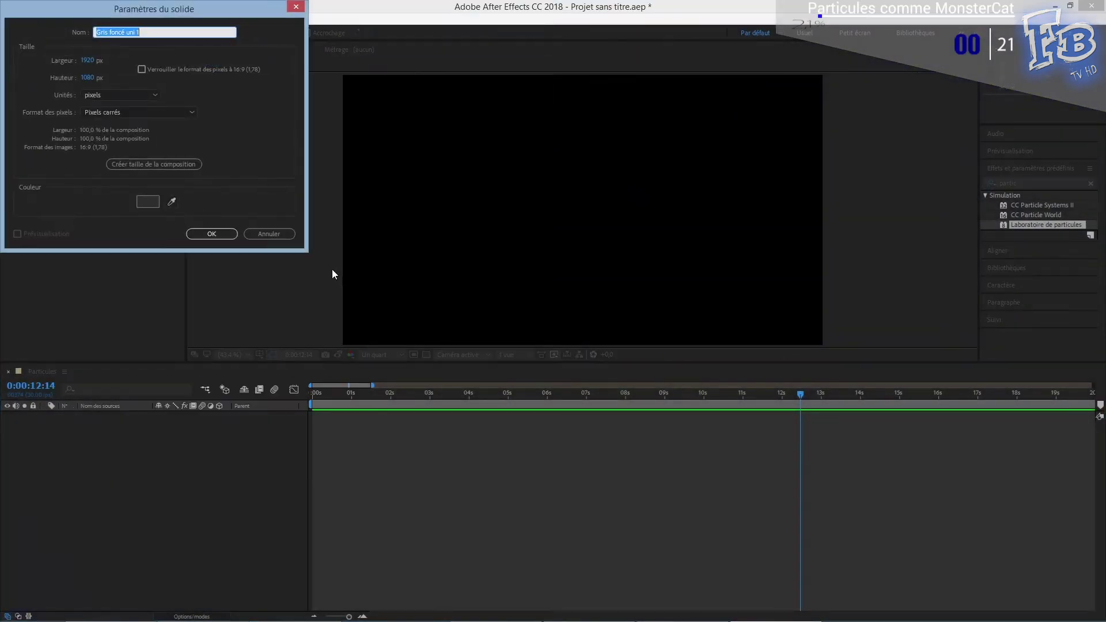
- Create the solid, apply CC Particle World, and set Longevity to 4 seconds
key(Return)
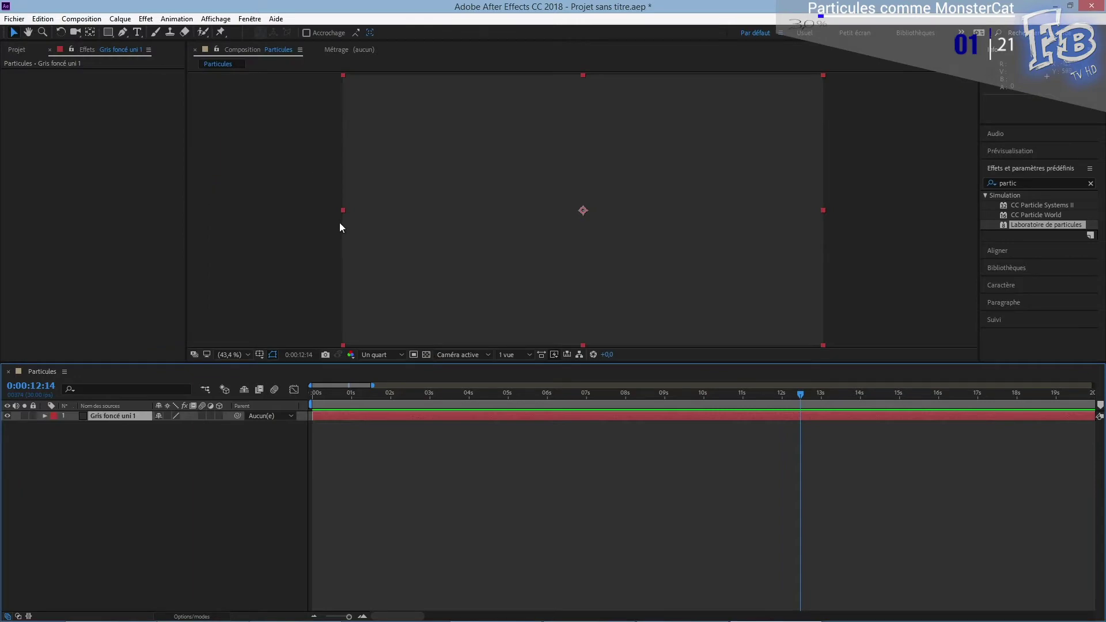
drag(1035, 215, 614, 201)
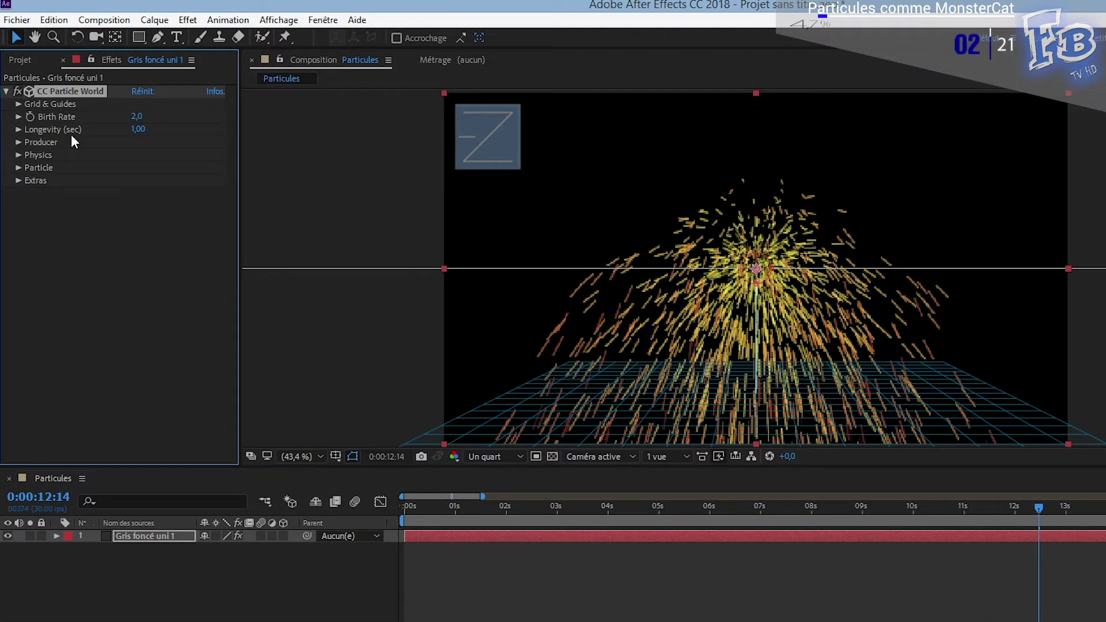
click(138, 129)
text(4)
key(Return)
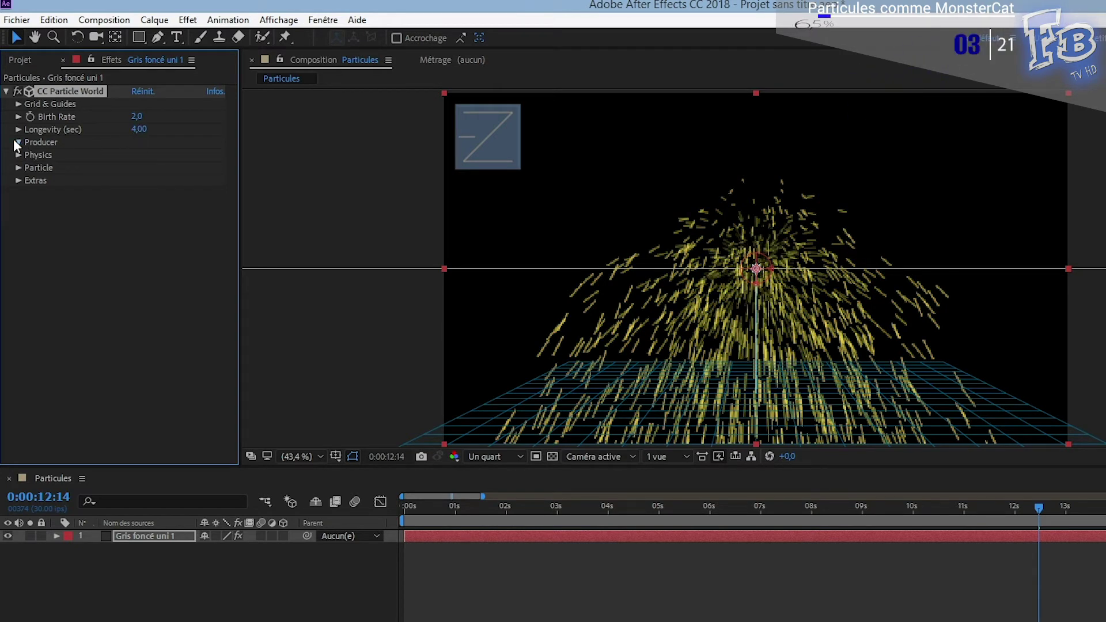
- Set Producer Position X -0,87, Y -0,02, Z 0, Radius Y 0,285 and Radius Z 0,195
click(17, 142)
click(139, 155)
text(-0,8)
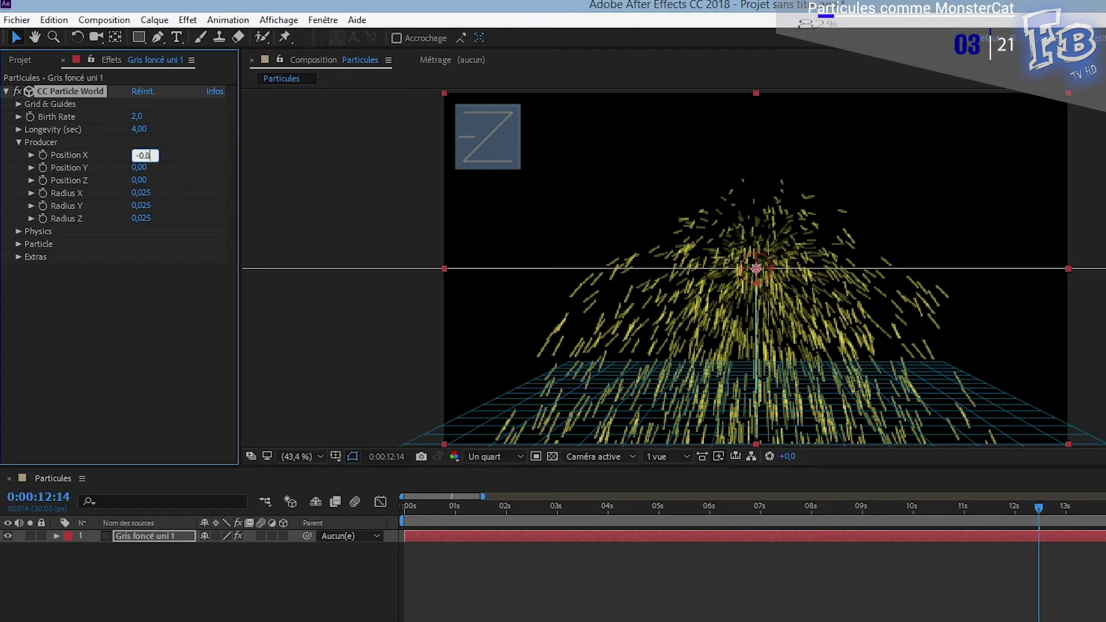
text(7)
key(Tab)
text(-0.02)
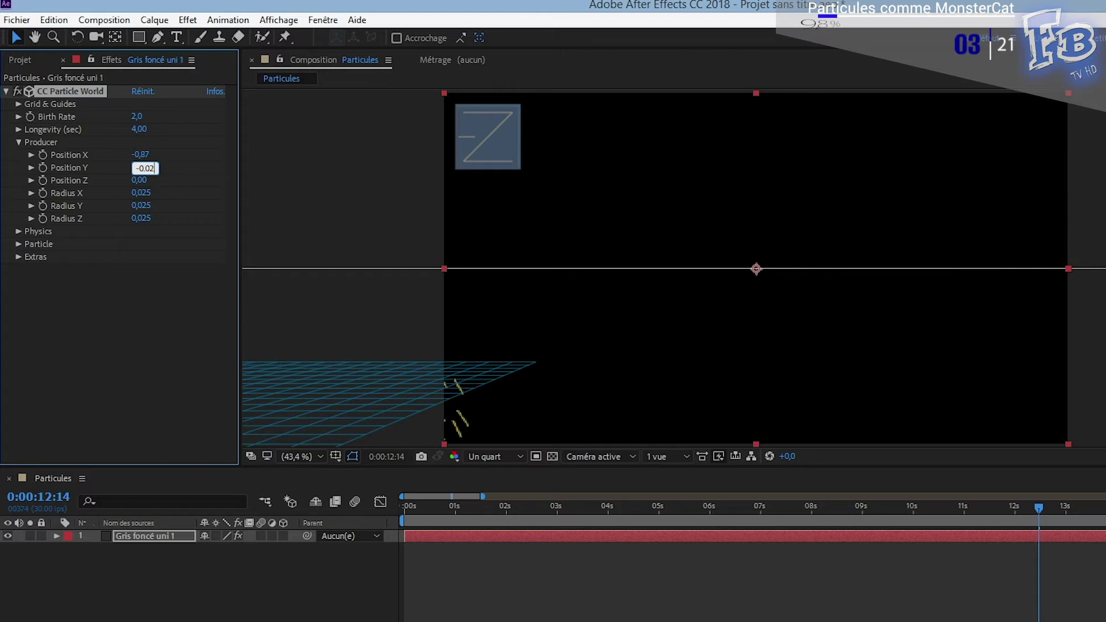
key(Tab)
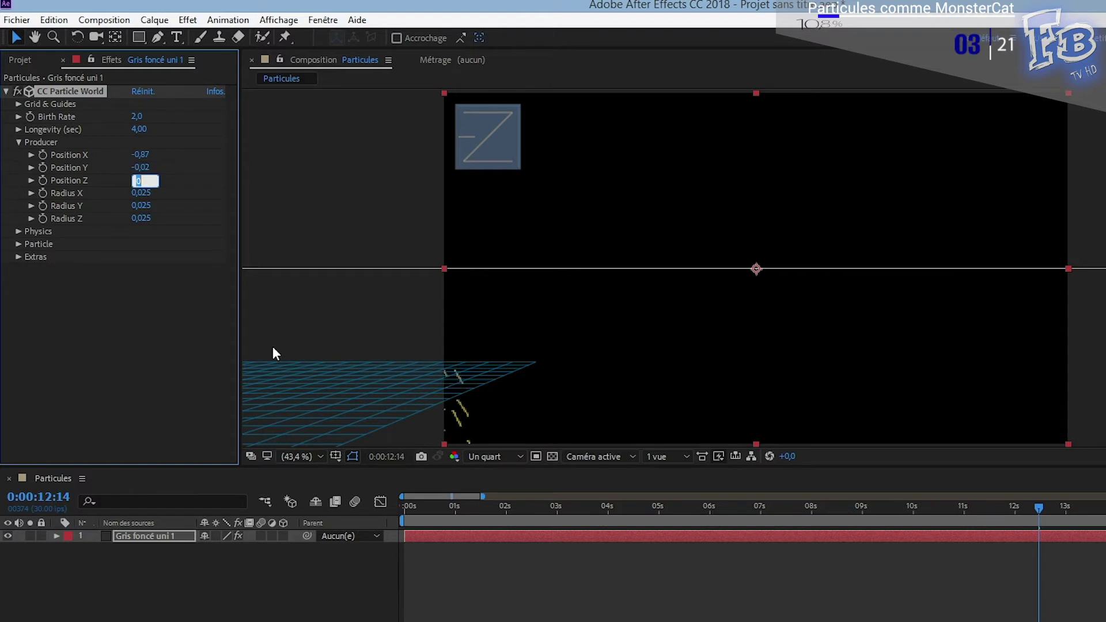
key(Tab)
key(Tab)
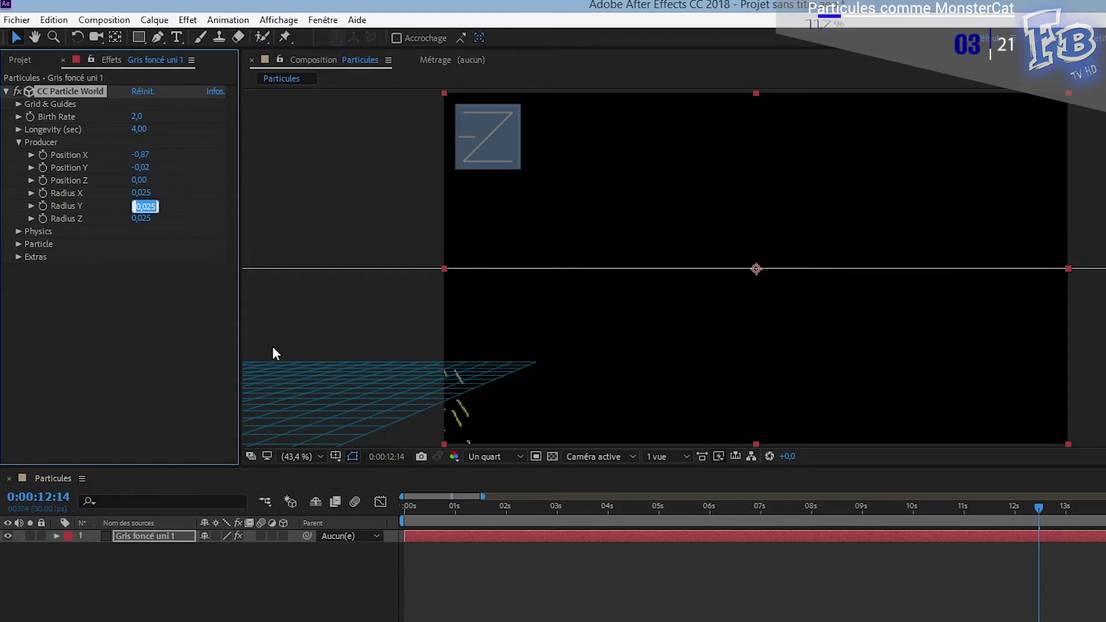
text(0,285)
key(Tab)
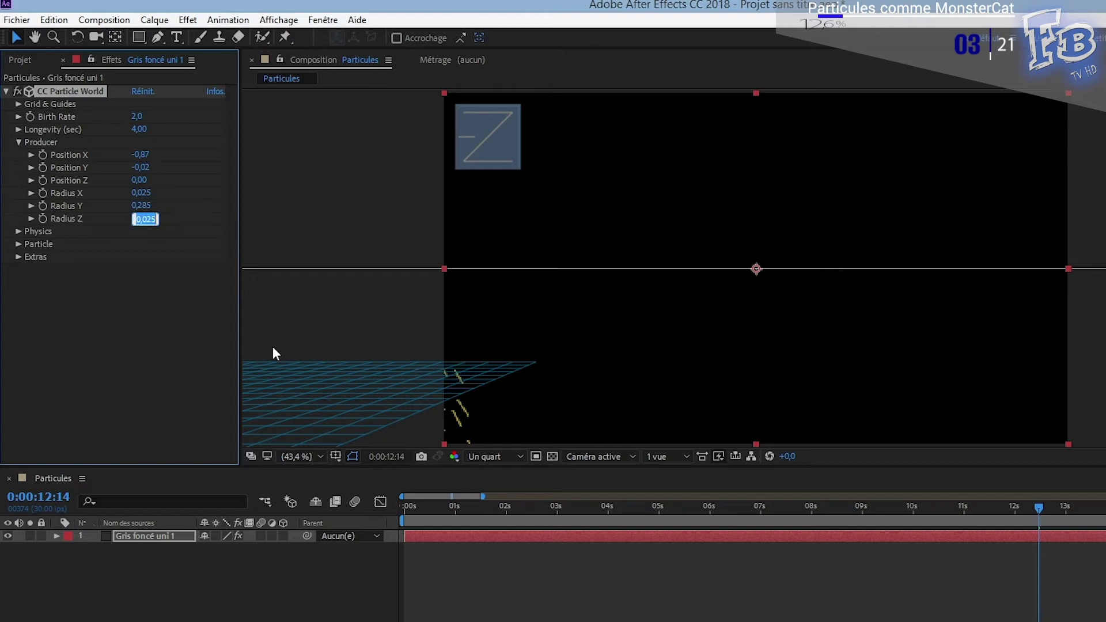
text(0,)
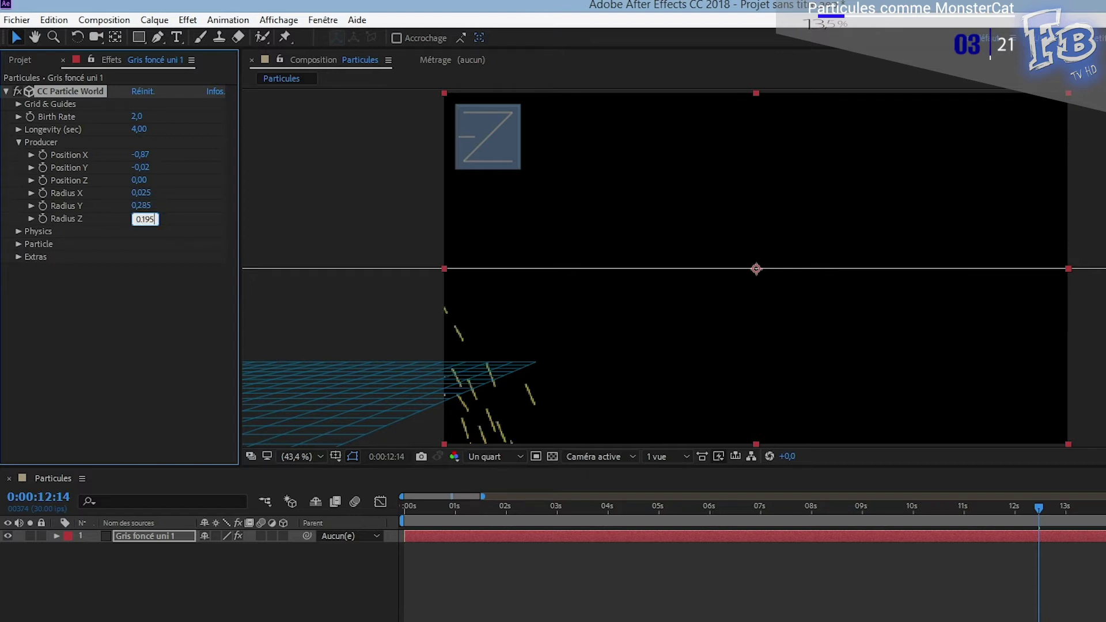
click(86, 375)
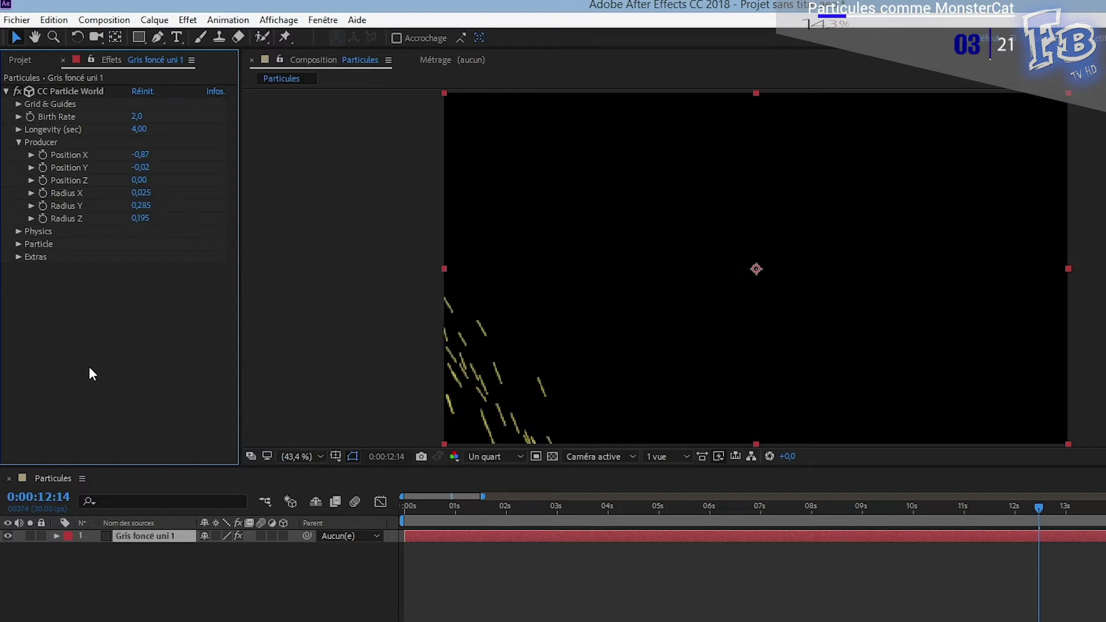
- Set Physics Animation to Direction Axis and zero Velocity, Gravity, Extra and Extra Angle
click(17, 231)
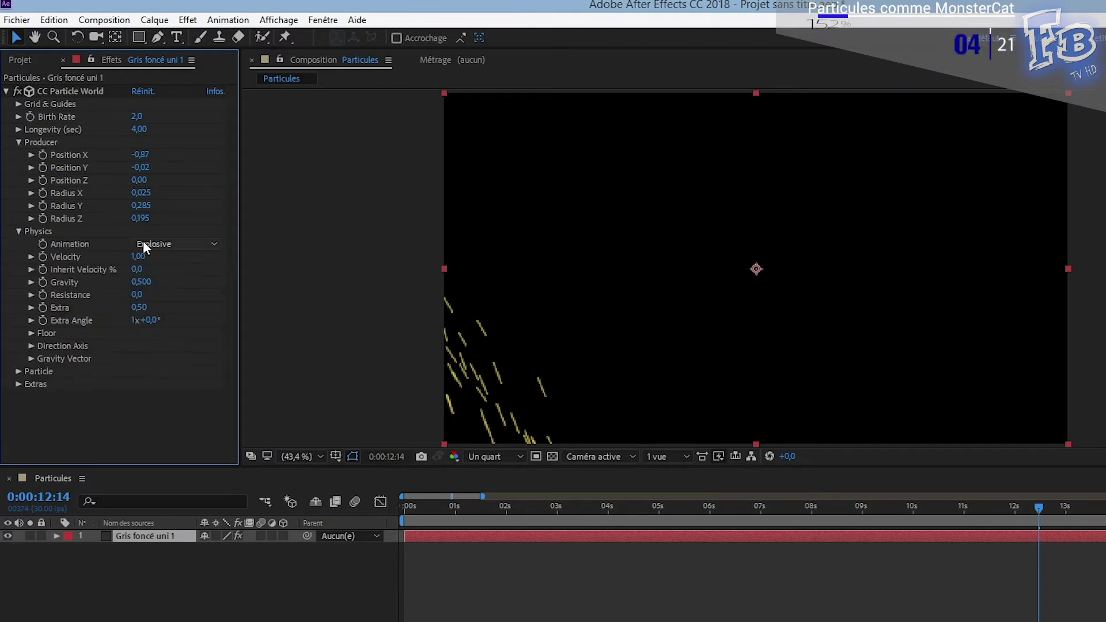
click(172, 244)
click(190, 276)
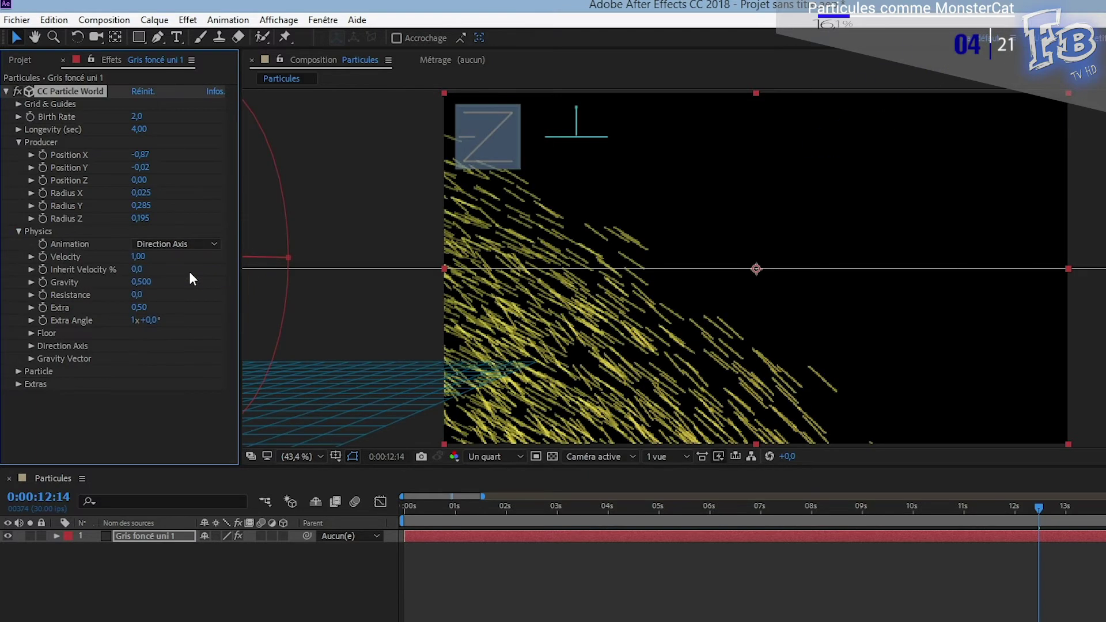
click(138, 256)
text(0	0	0)
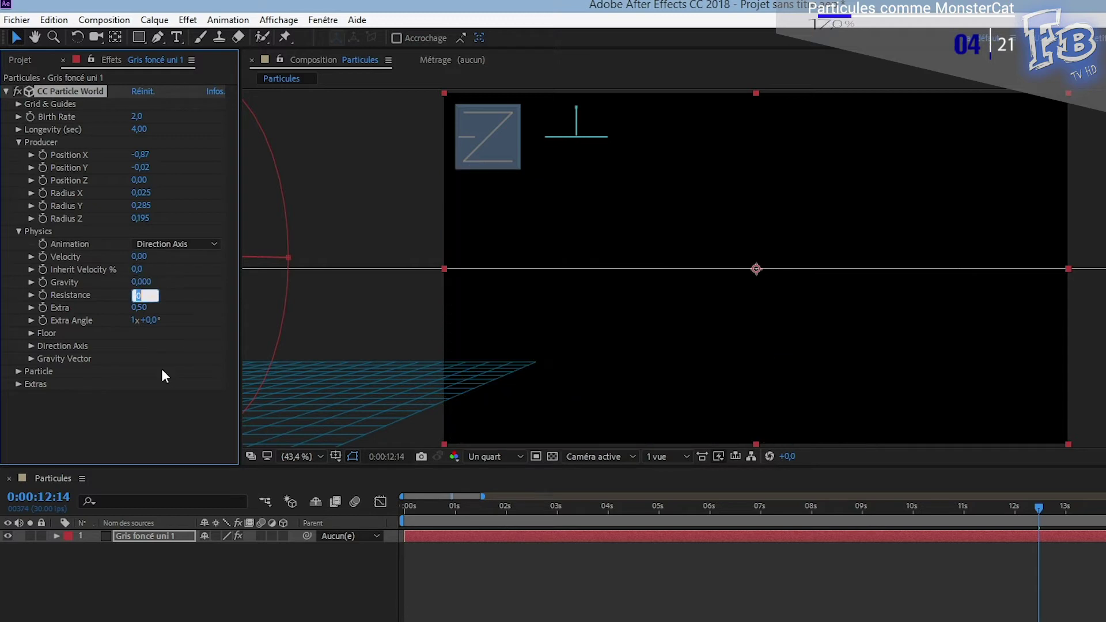
text(	0	0)
key(Return)
- Change the Particle Type to Lens Convex with a Birth Size of 0,04
click(18, 371)
scroll(17, 370, down, 2)
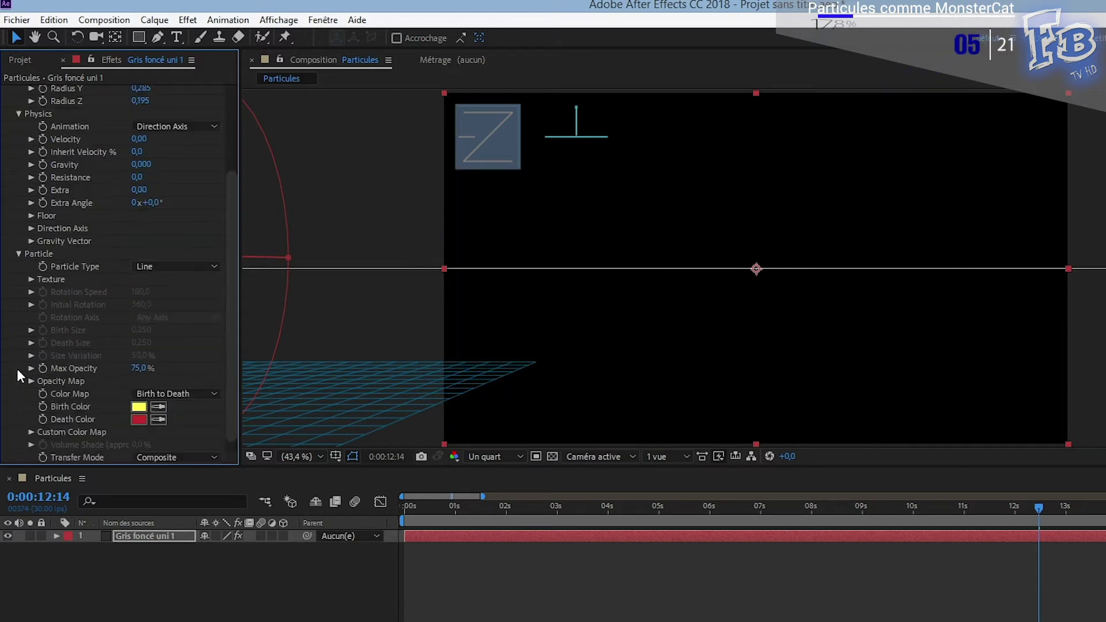
scroll(226, 277, down, 1)
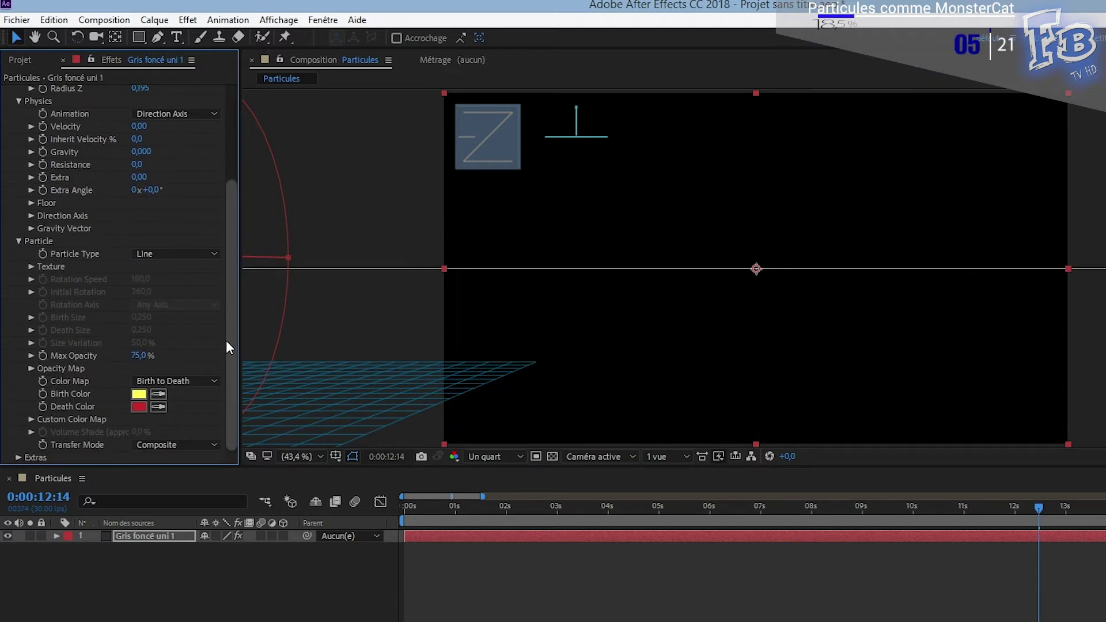
click(168, 253)
click(188, 516)
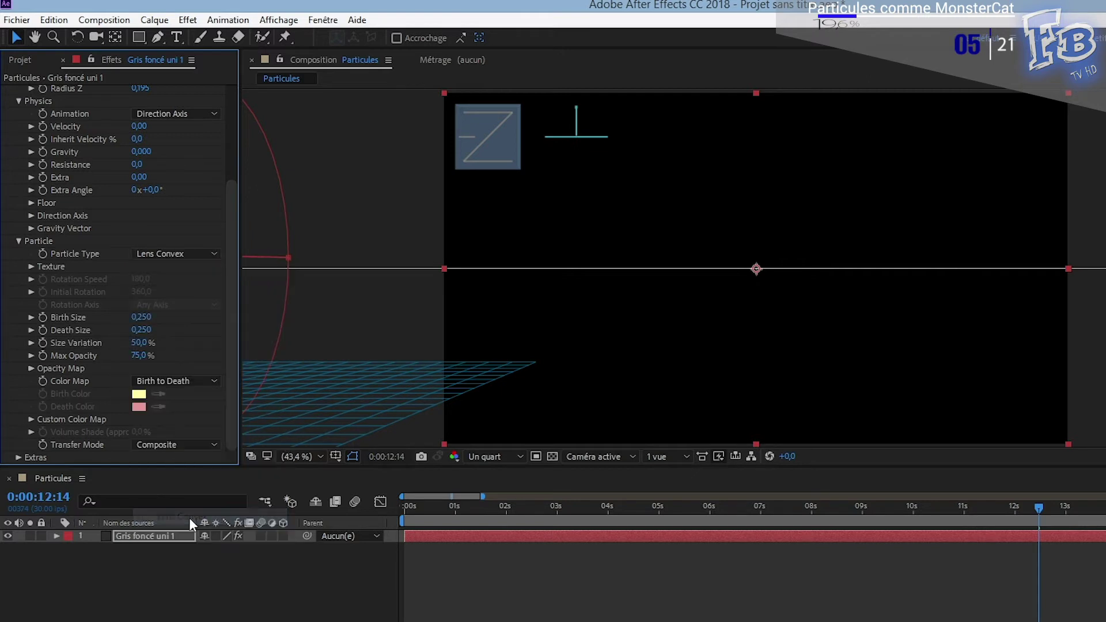
click(141, 316)
text(0,04)
key(Return)
key(space)
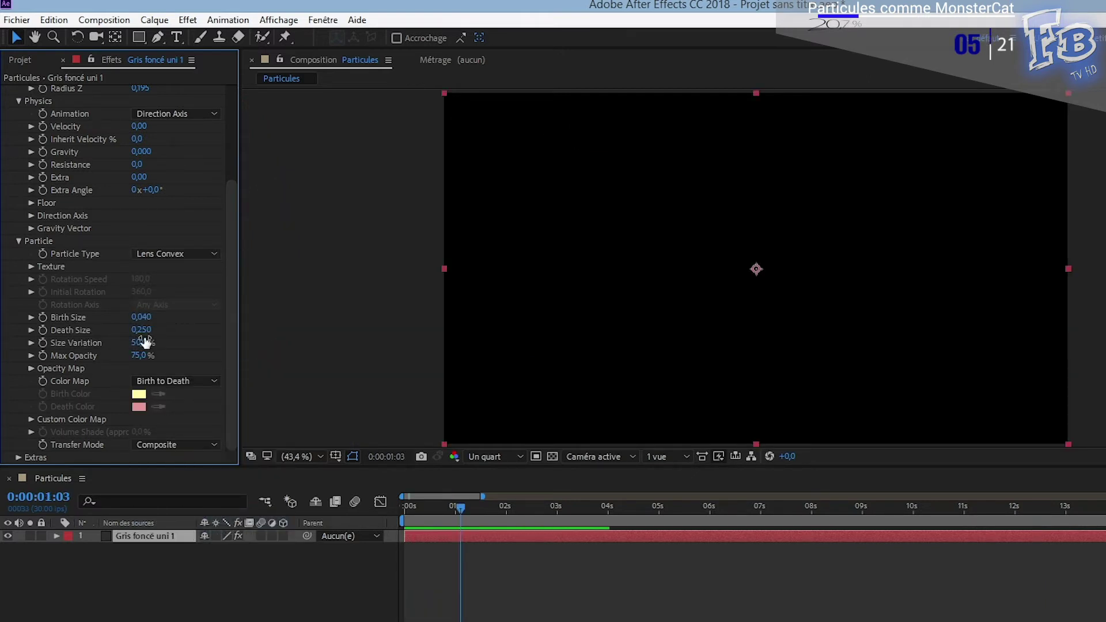
- Set Death Size 0,04, Size Variation 48 and Max Opacity 72 %
click(141, 330)
text(0,04)
key(Return)
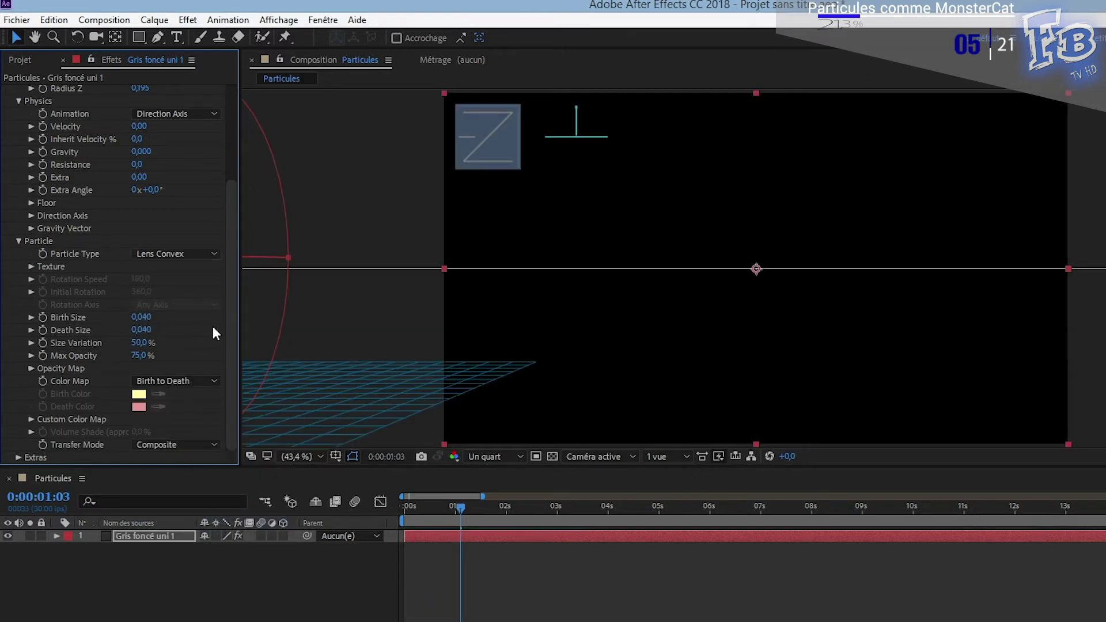
click(141, 343)
text(48)
key(Tab)
text(72)
key(Return)
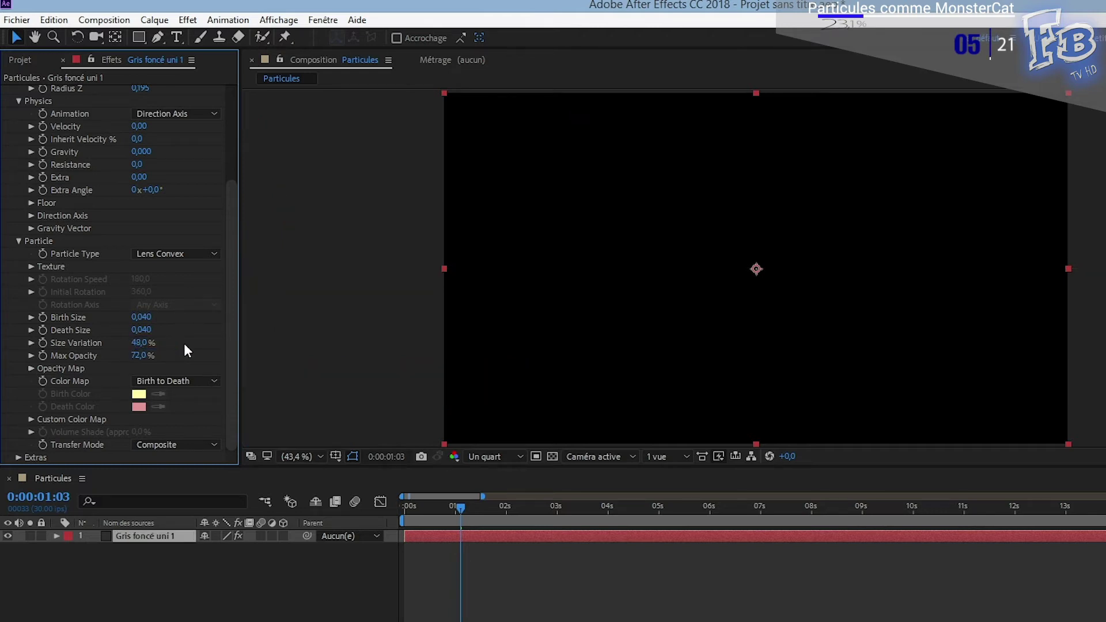
- Widen the Effect Camera field of view to 120
click(20, 455)
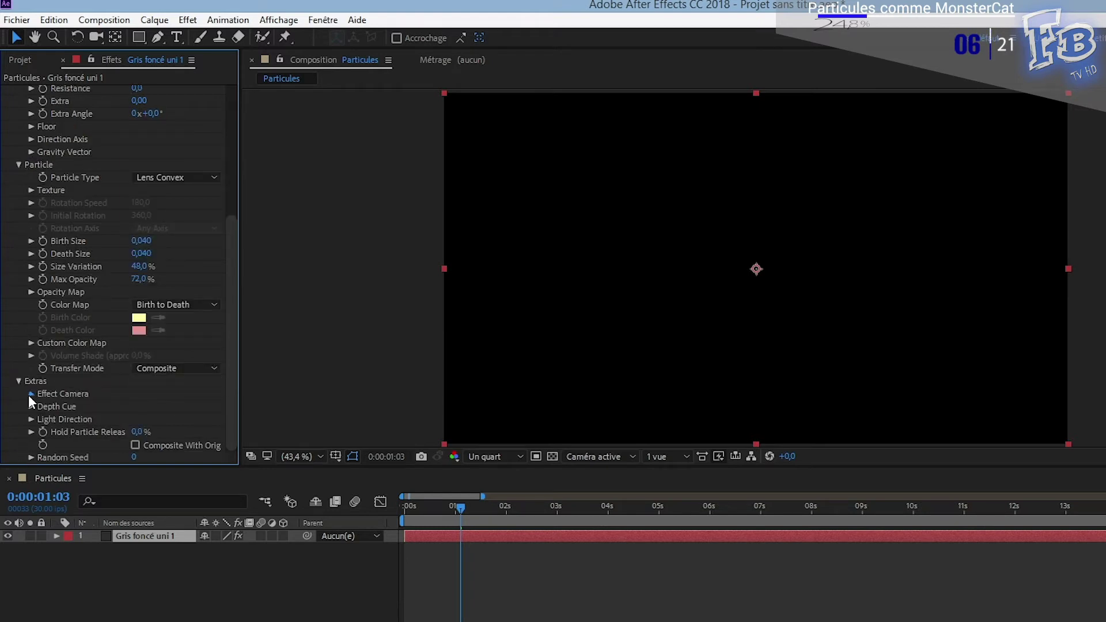
click(31, 393)
click(143, 458)
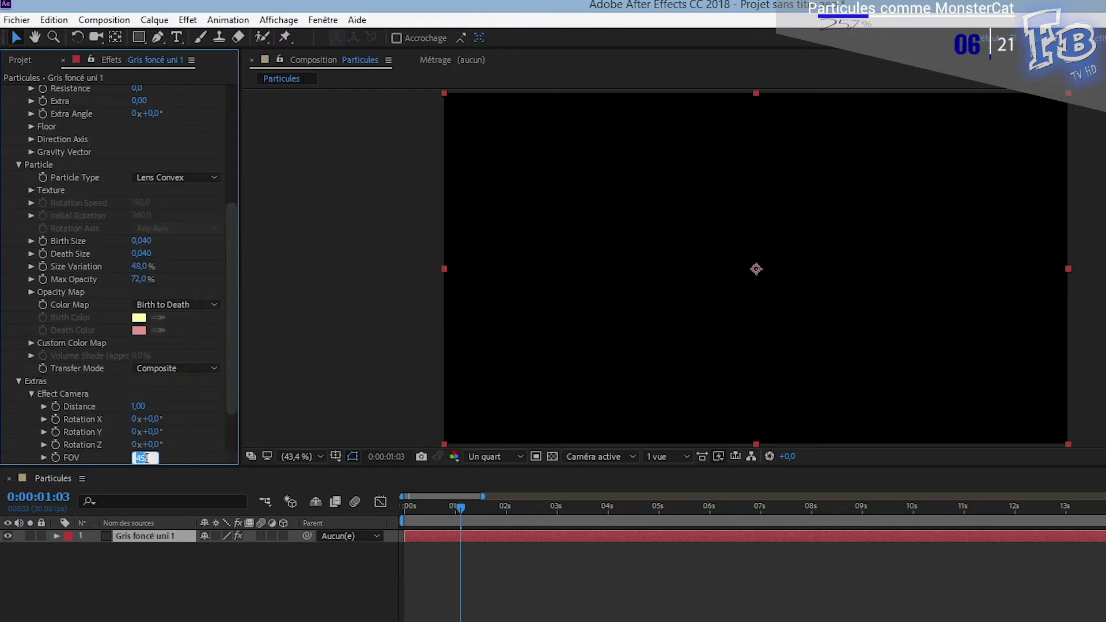
text(120)
key(Return)
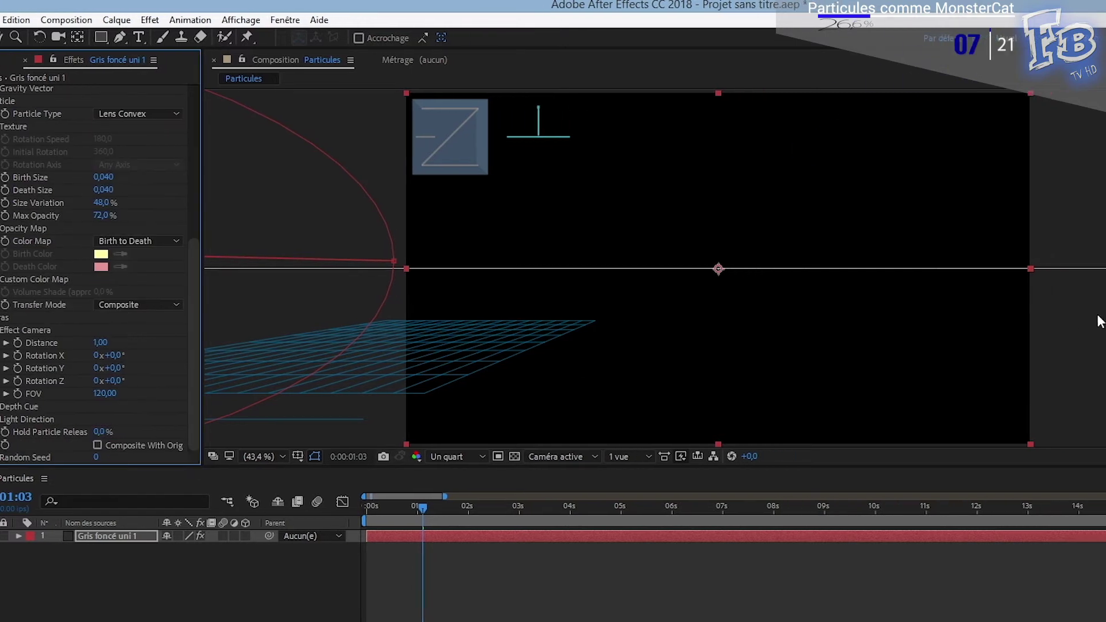
click(960, 235)
- Apply the Remplir effect to the particle layer with white colour FFFFFF
text(rem)
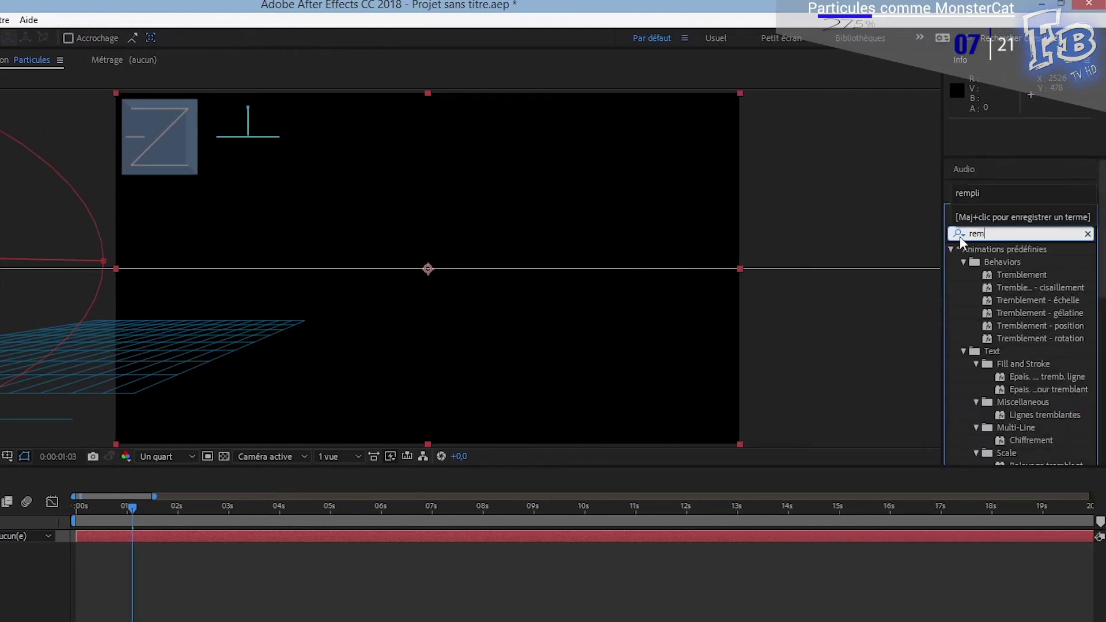
text(plir)
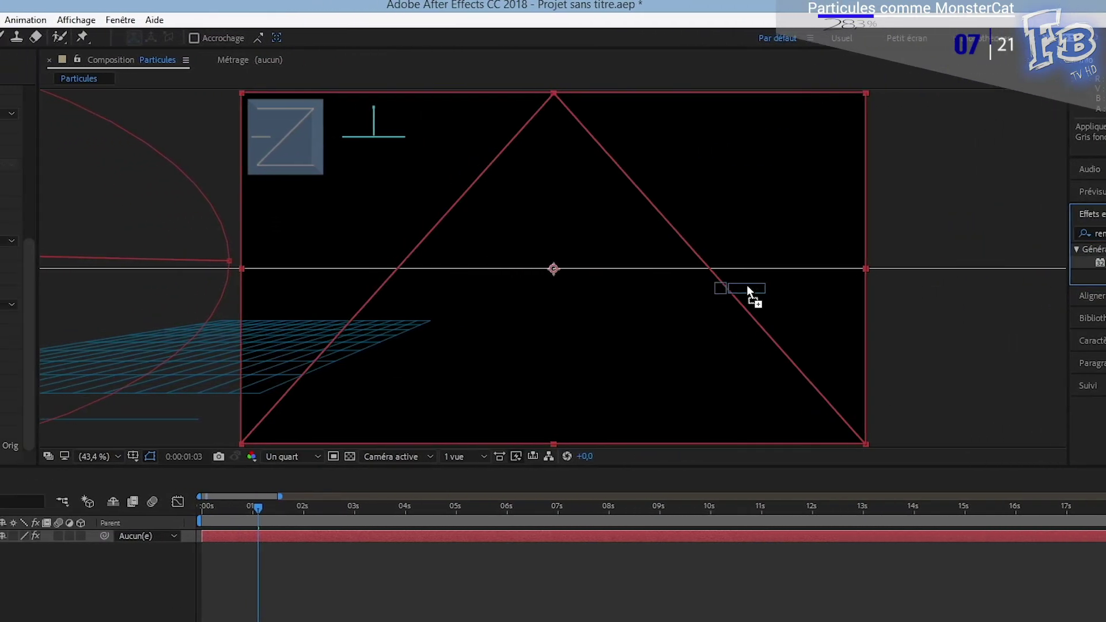
drag(998, 262, 749, 299)
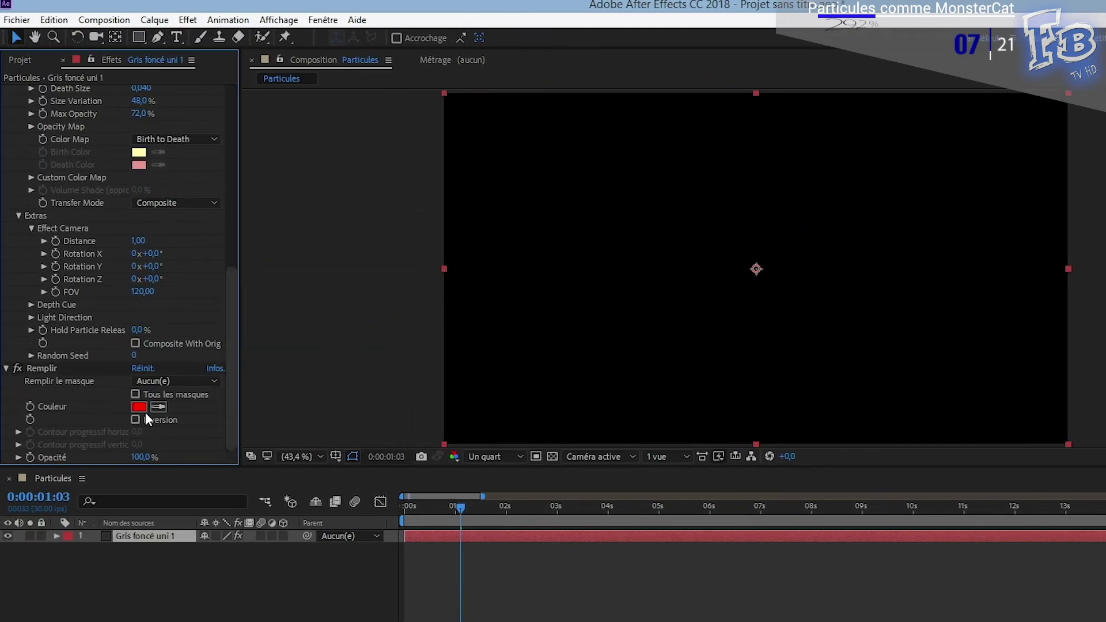
click(141, 407)
text(FFFFFF)
key(Return)
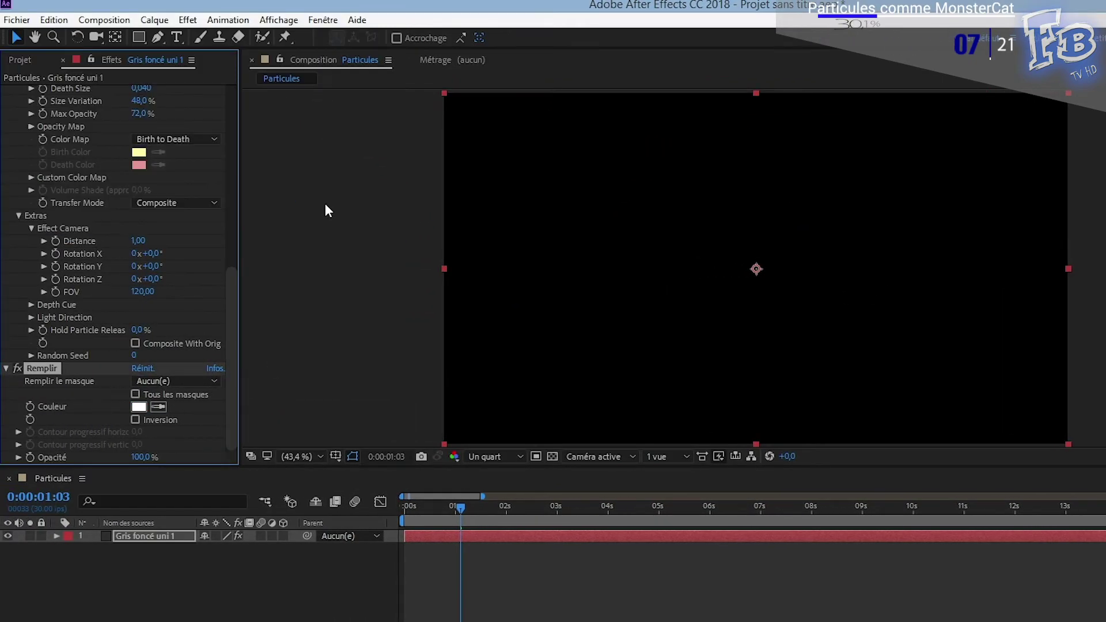
- Add the music track to the composition with Égalisation paramétrique, band 1 bandwidth 10
click(22, 60)
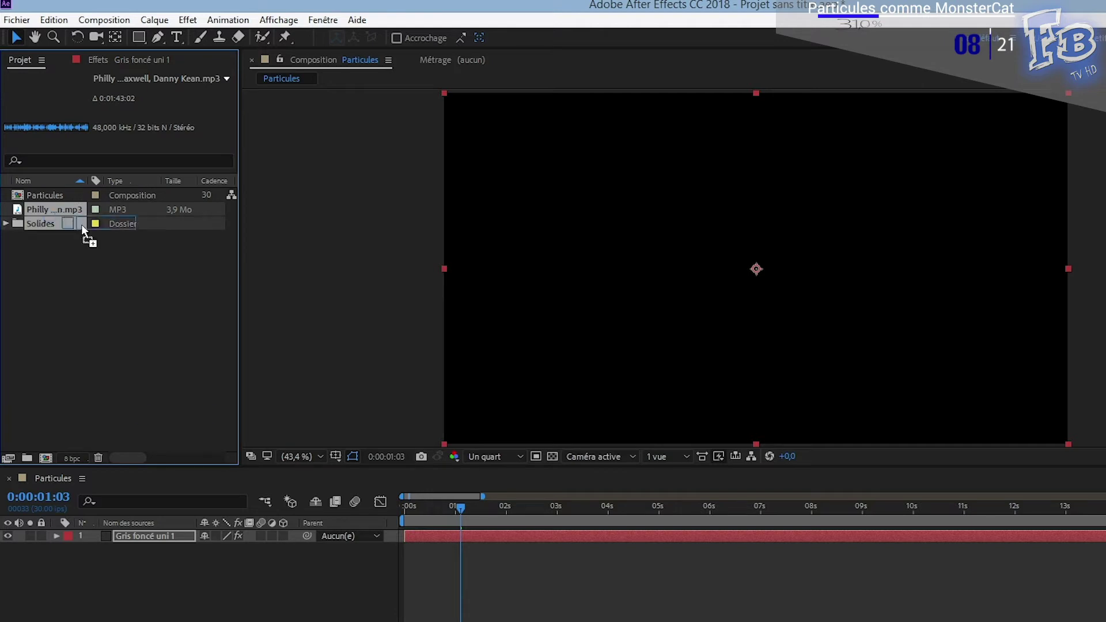
drag(148, 552, 149, 550)
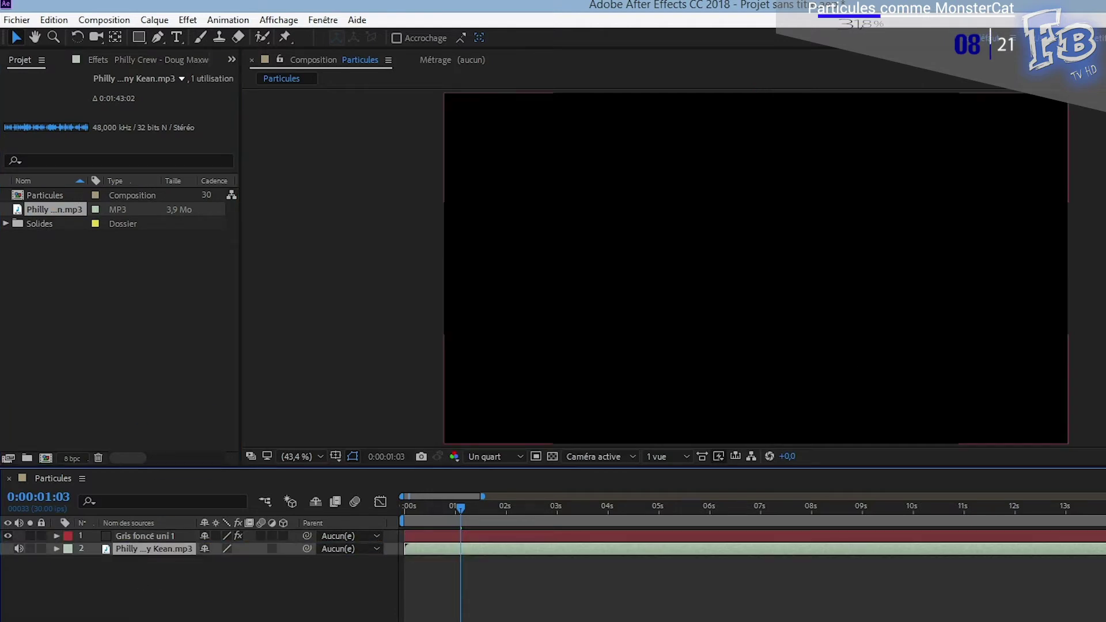
text(egali)
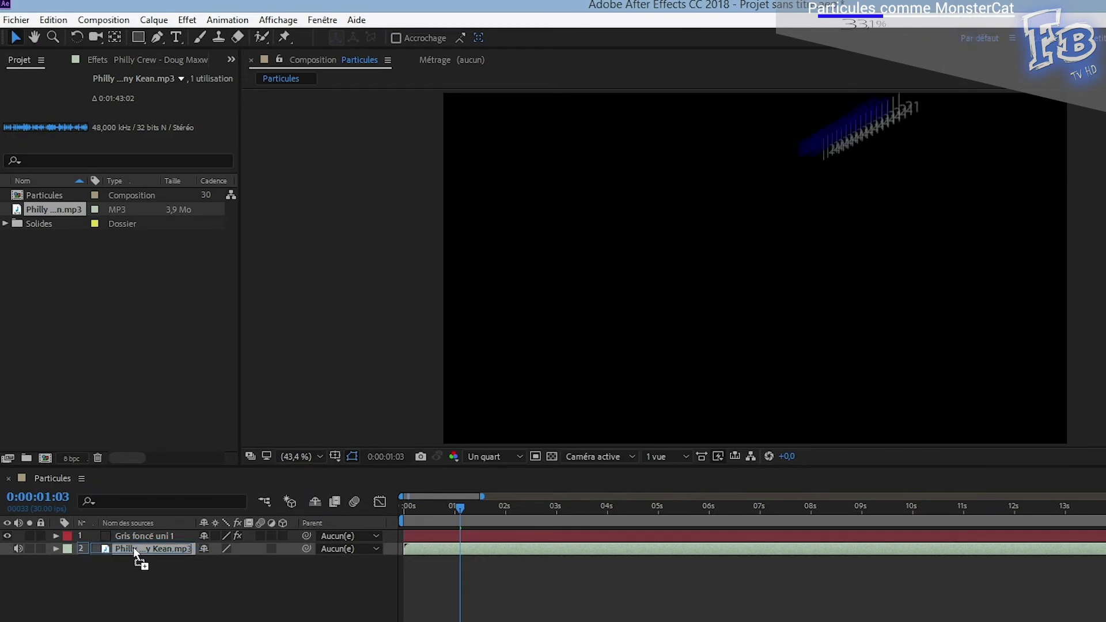
drag(1006, 275, 133, 547)
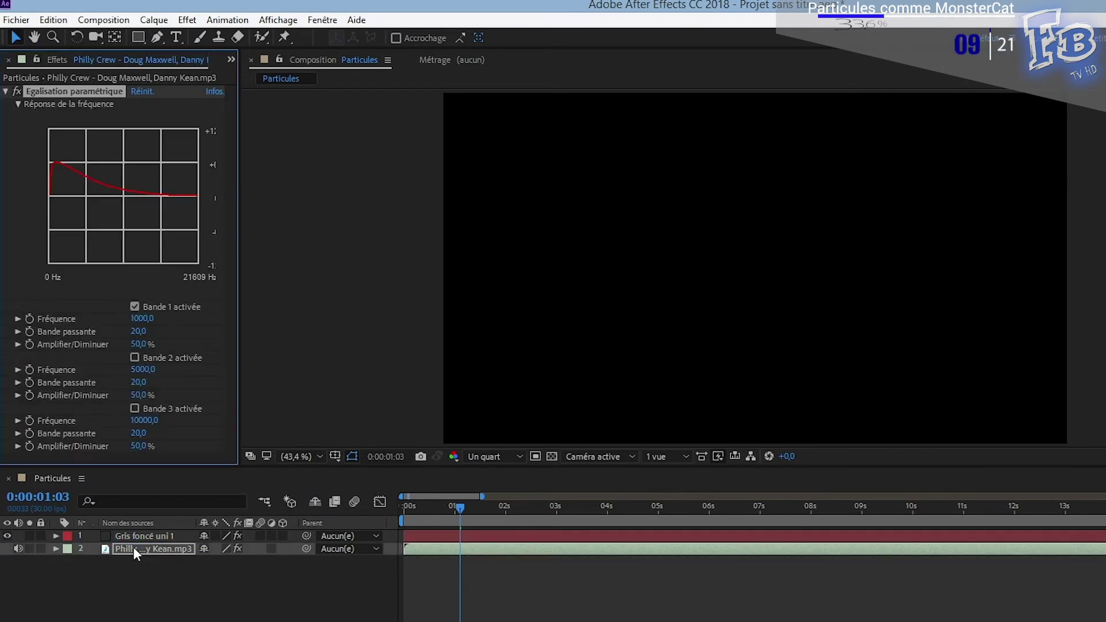
click(142, 332)
text(10)
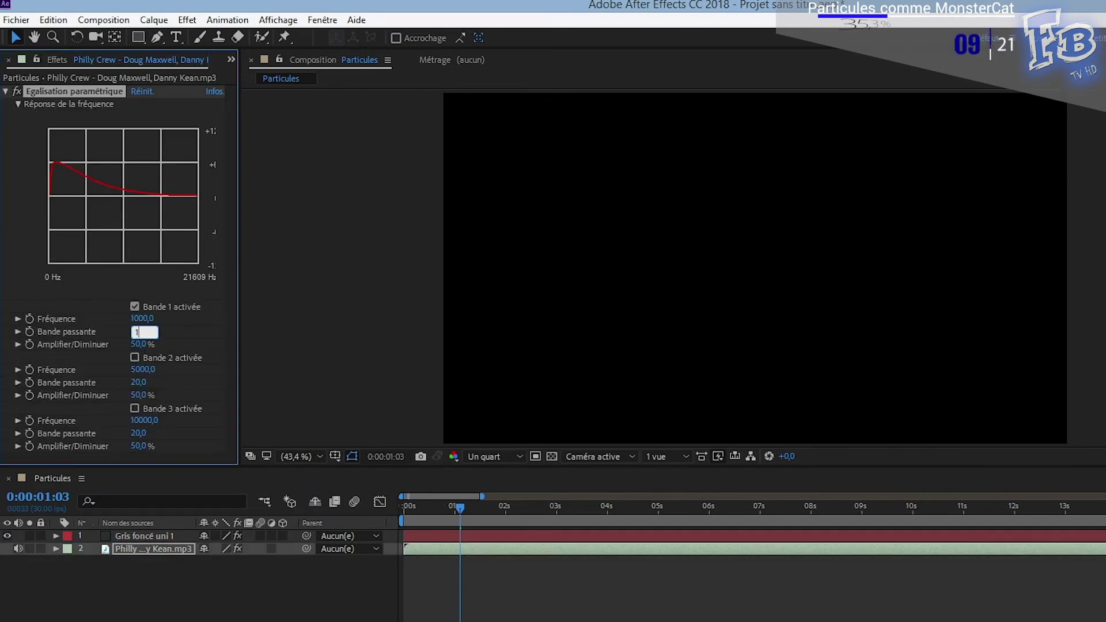
key(Return)
- Convert the music track's audio to keyframes and delete the parametric EQ effect
right_click(135, 544)
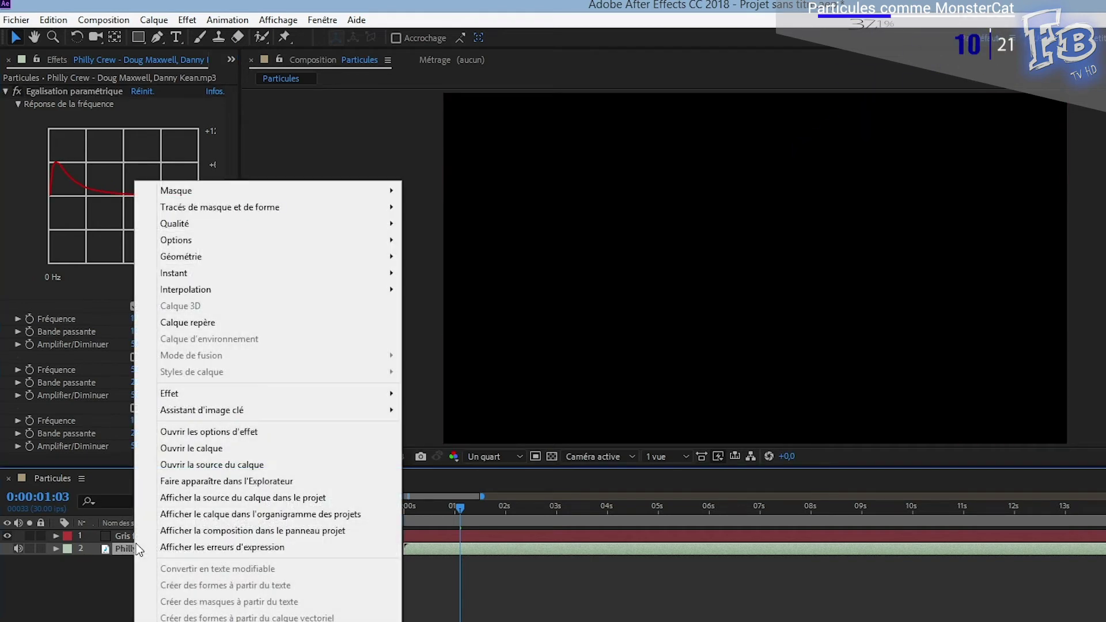
mouse_move(347, 409)
click(457, 444)
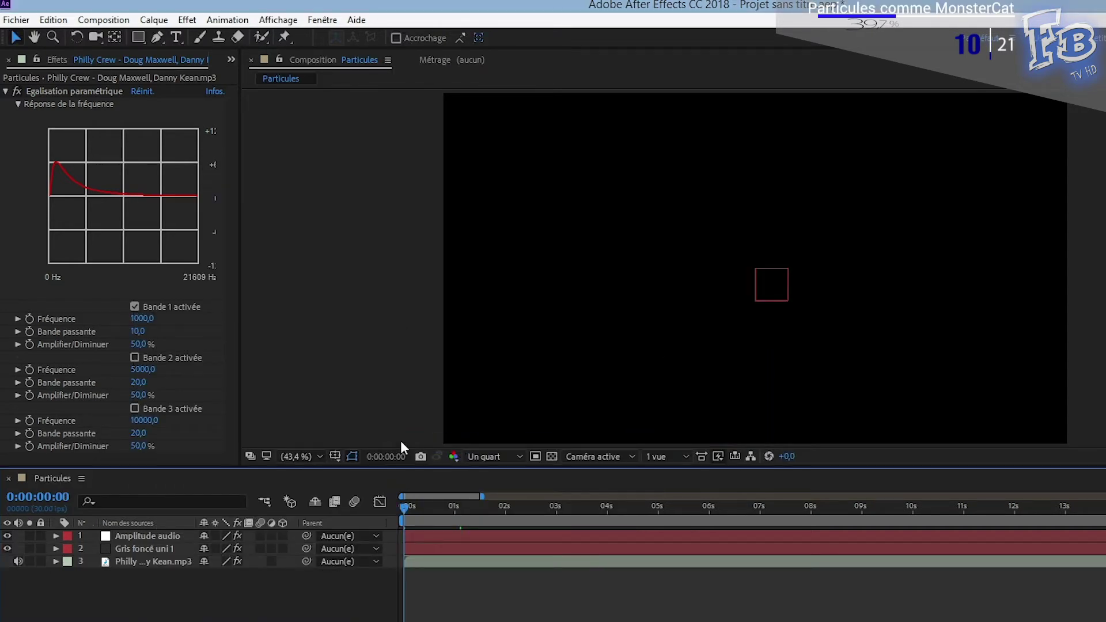
click(73, 91)
key(Delete)
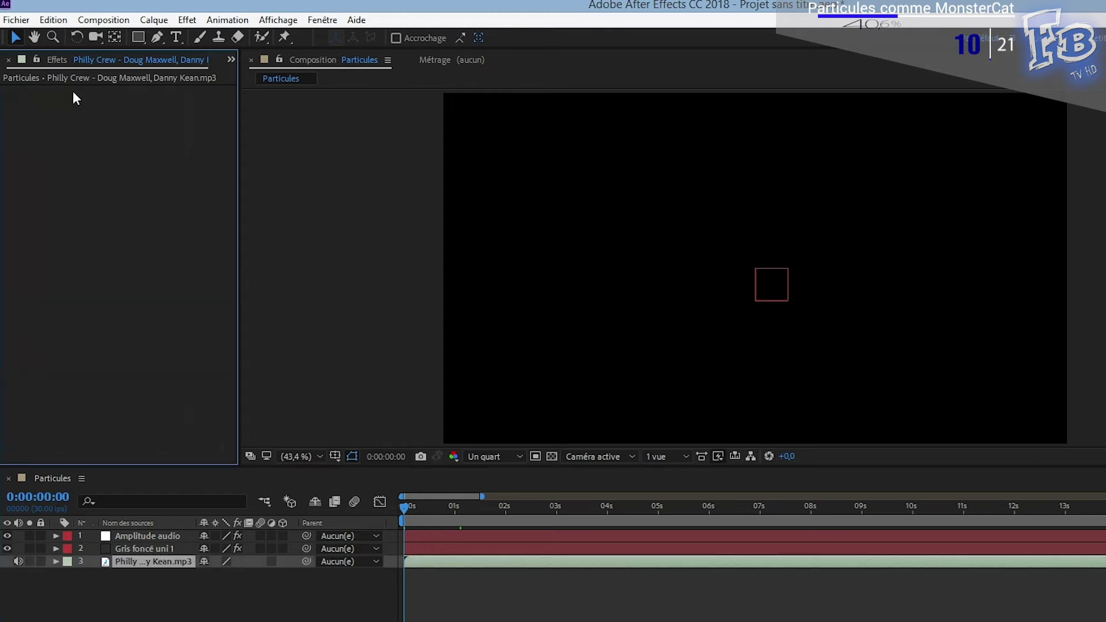
- Delete the Couche de gauche and Couche de droite effects, keeping the Les deux couches Curseur
click(56, 536)
click(69, 549)
click(115, 562)
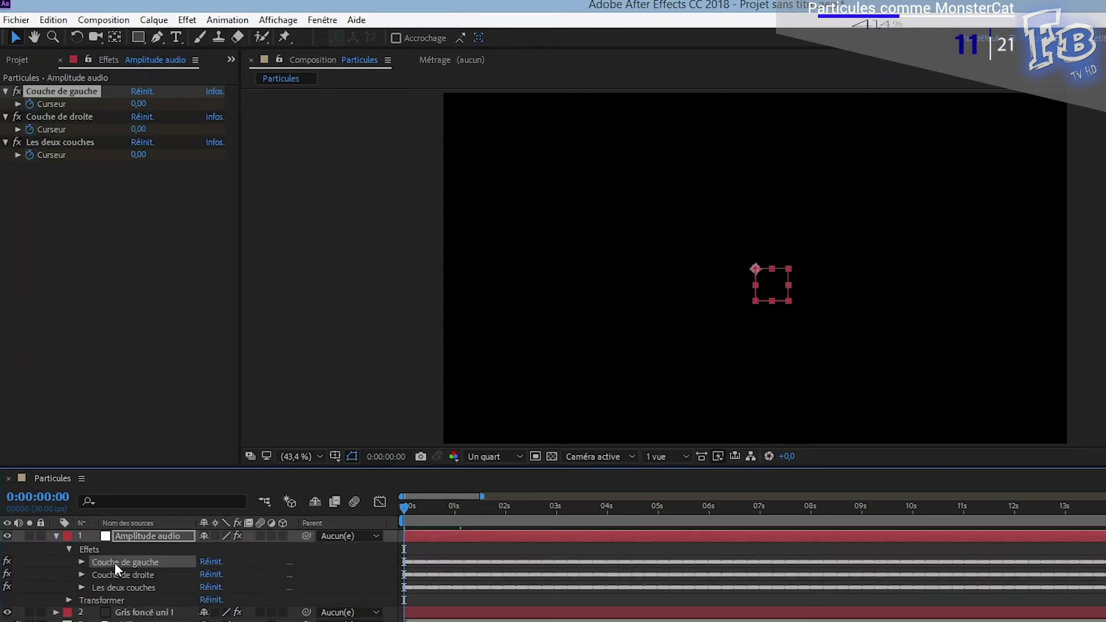
key(Delete)
click(115, 562)
key(Delete)
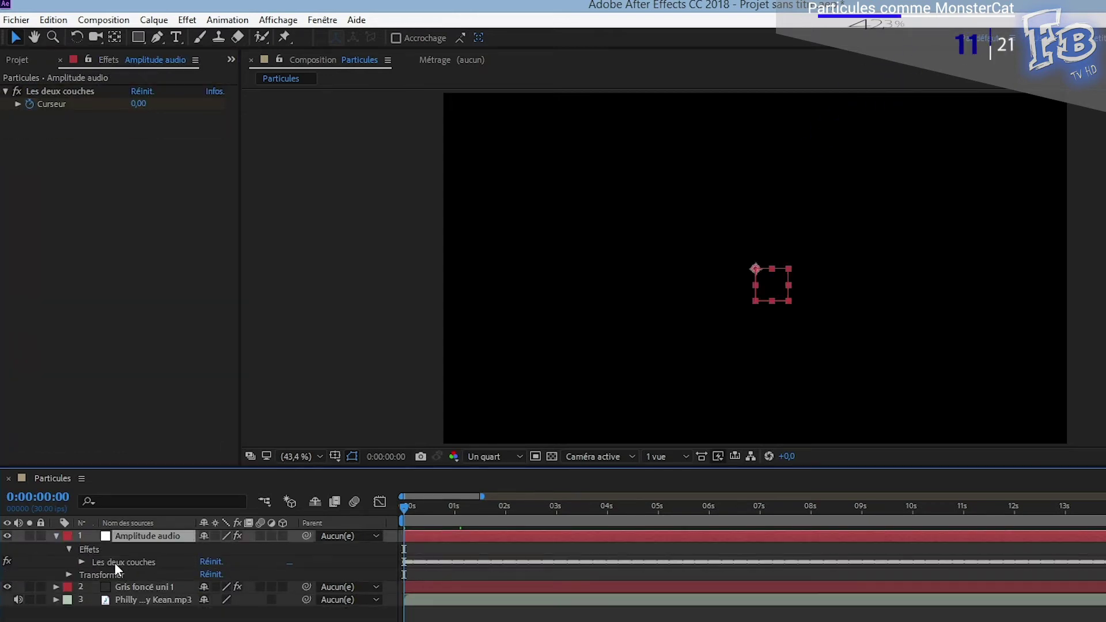
click(82, 562)
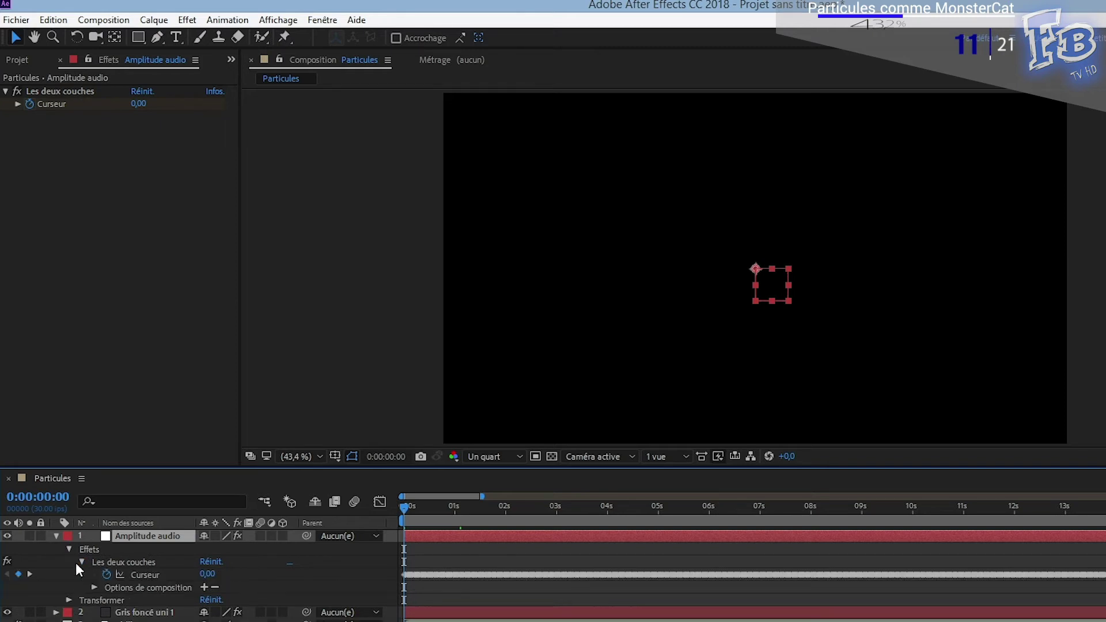
click(124, 612)
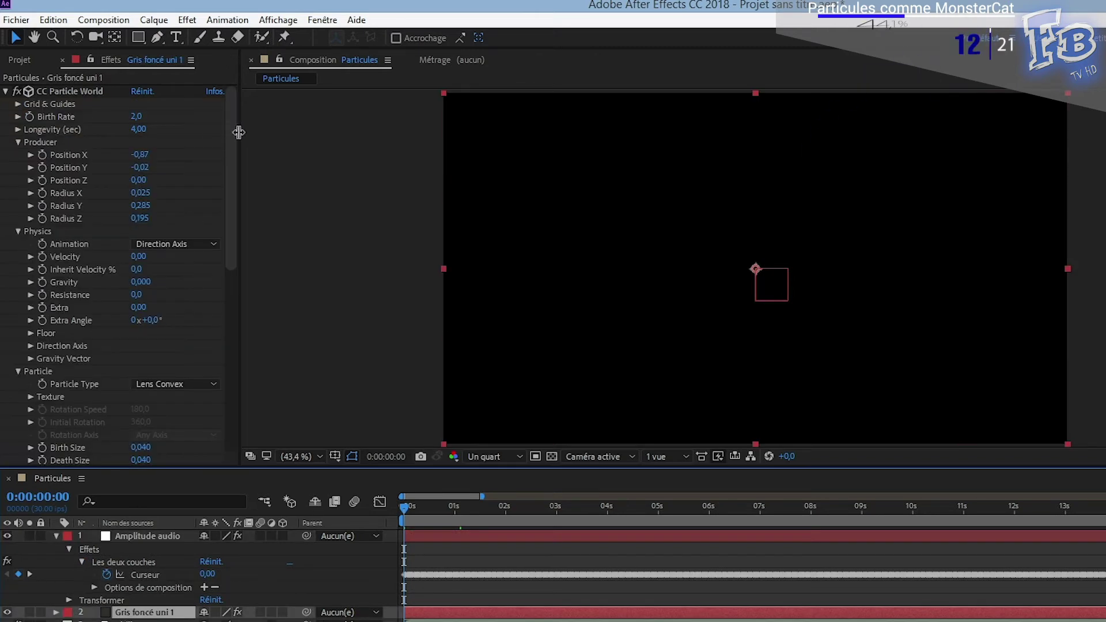
- Add expressions to Velocity and Gravity and link both to the Les deux couches Curseur
alt+click(43, 255)
alt+click(43, 283)
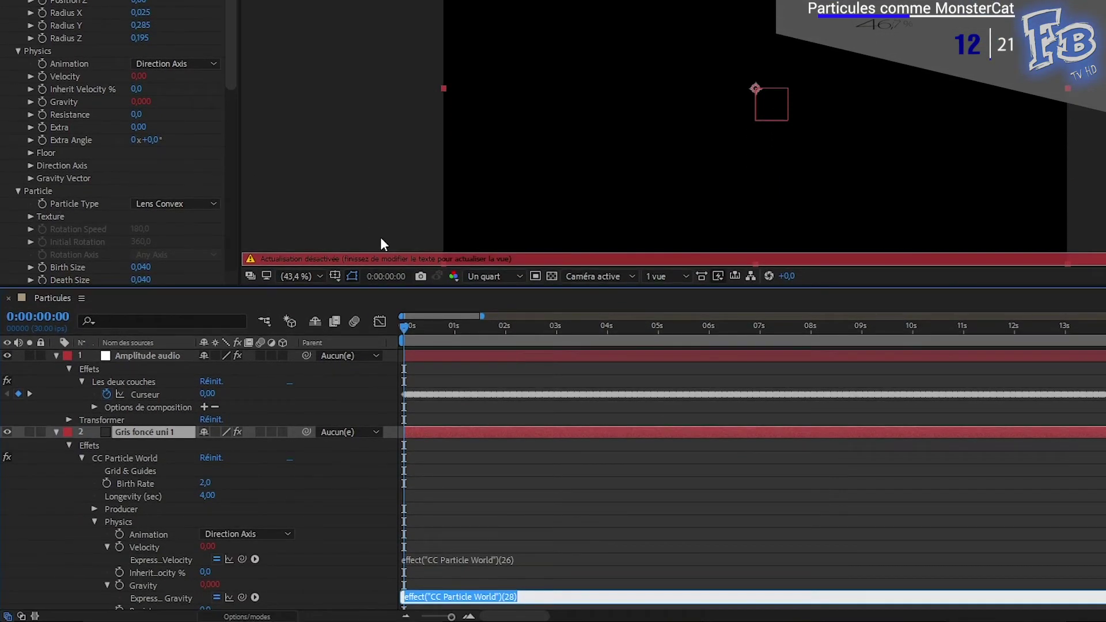
drag(242, 537, 147, 374)
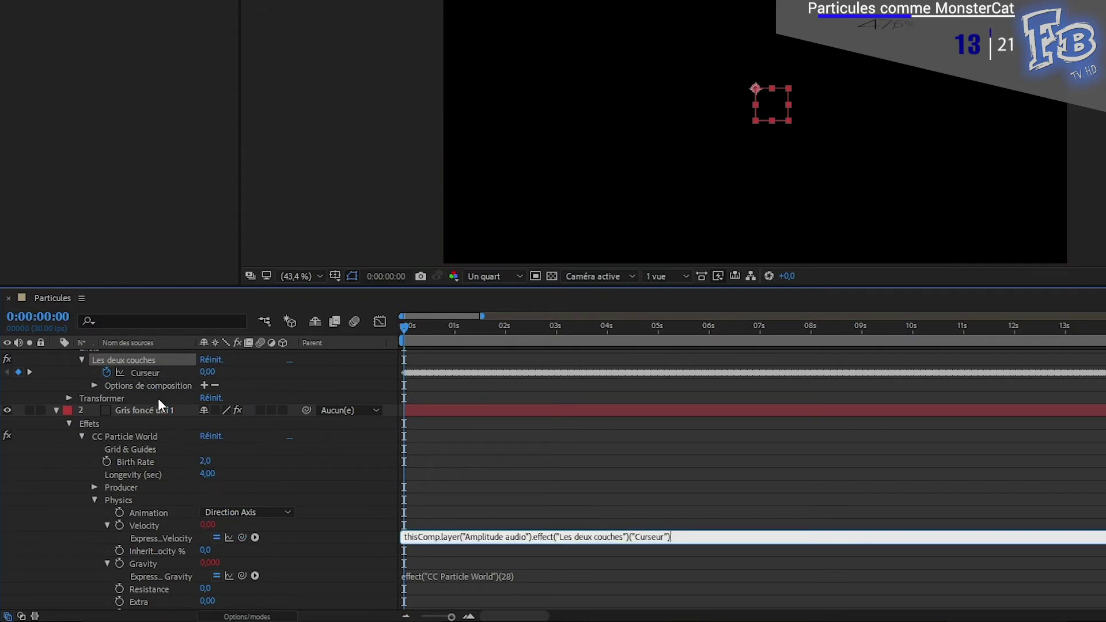
drag(242, 576, 160, 370)
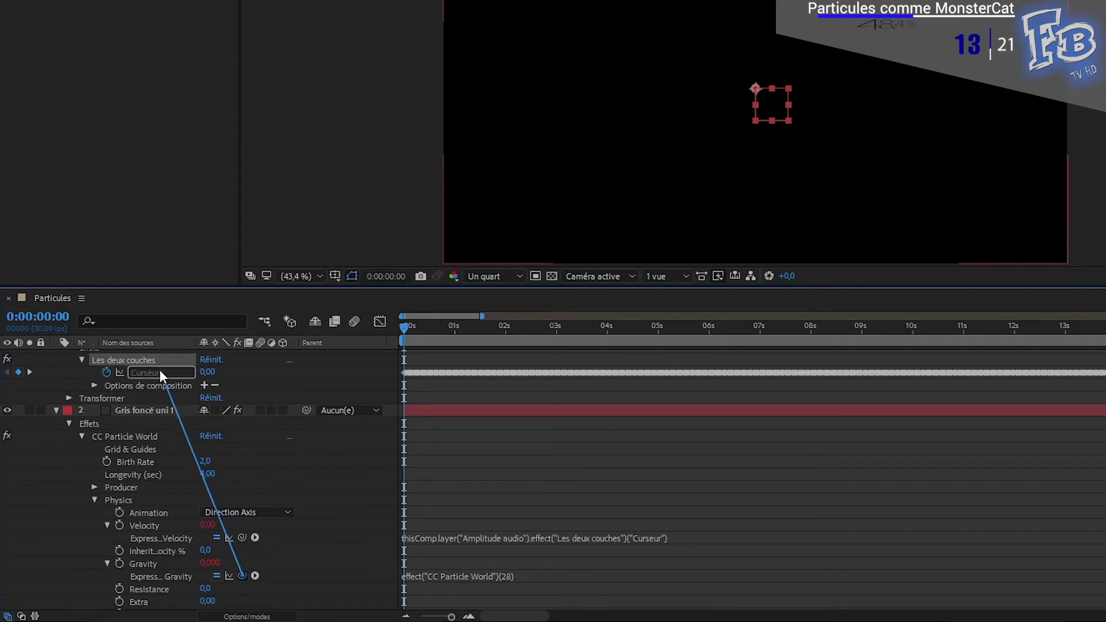
- Rescale Velocity to Curseur/125 and Gravity to (Curseur/5000)-0.005, then preview the result
click(679, 537)
text(/125)
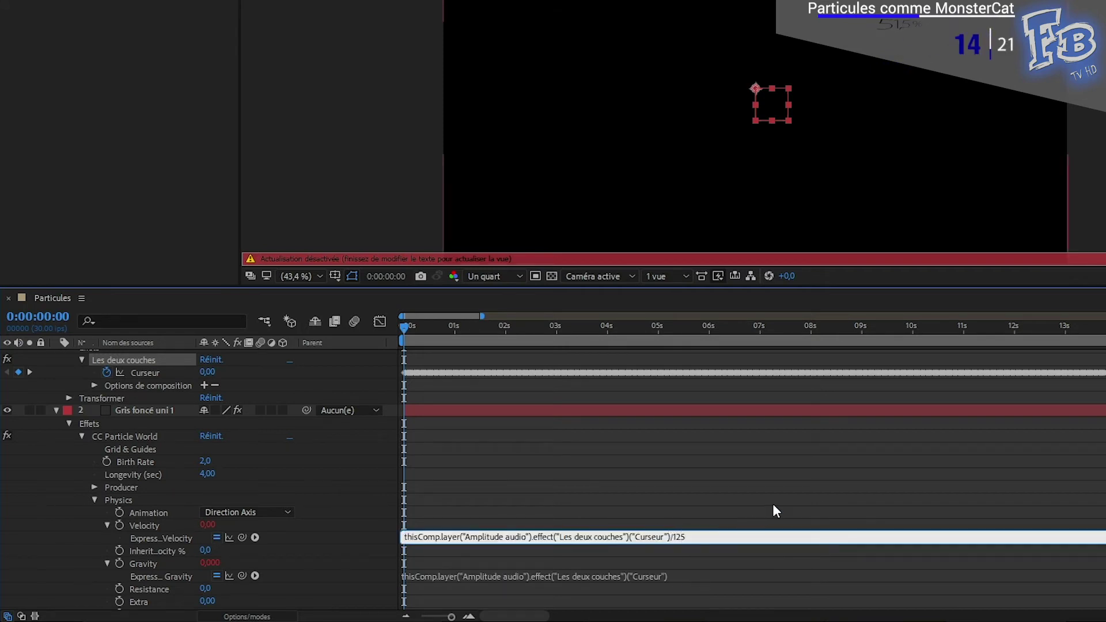
click(772, 509)
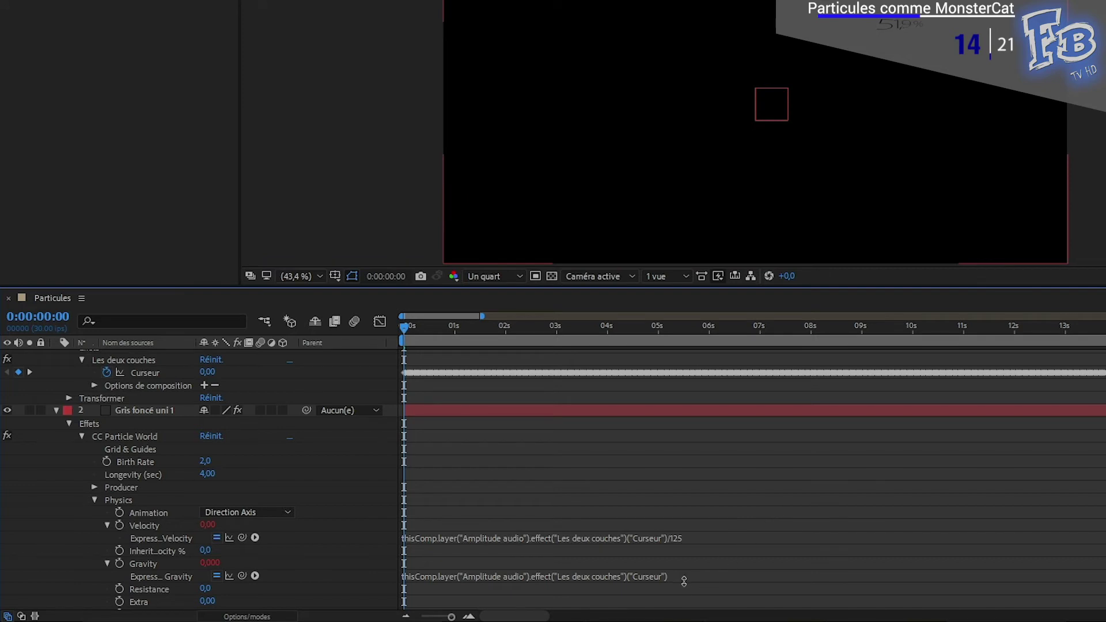
click(714, 573)
click(714, 571)
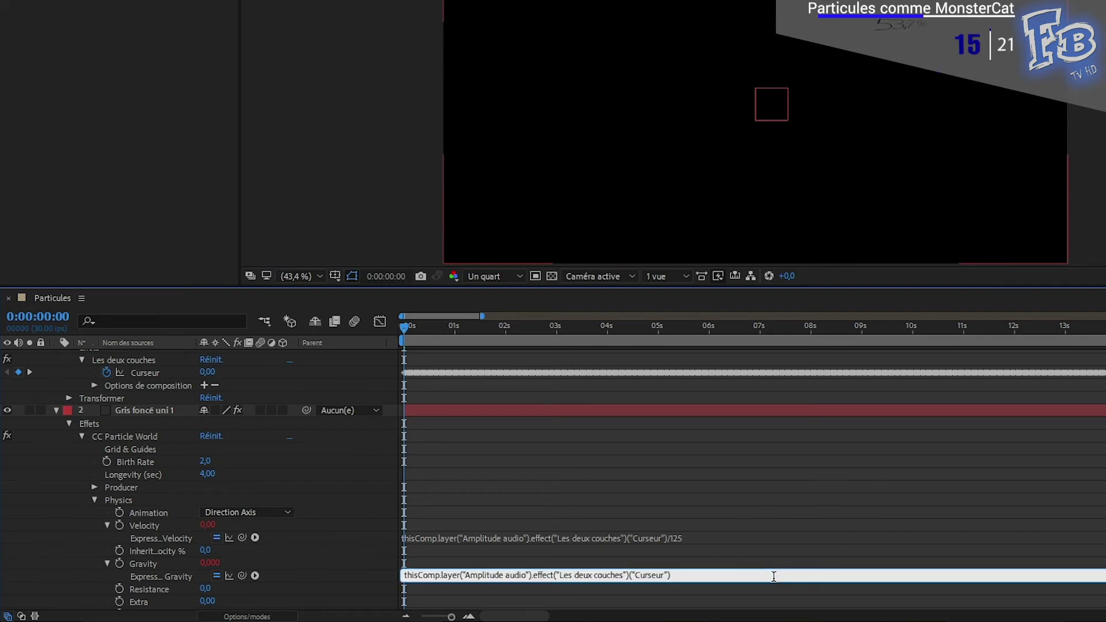
text(()
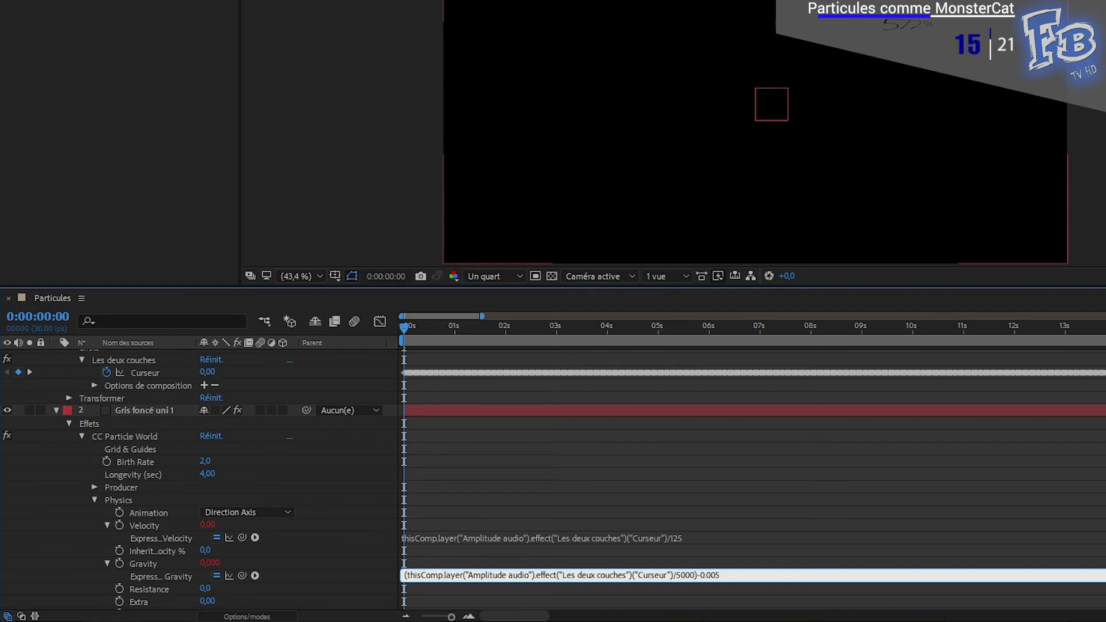
click(853, 512)
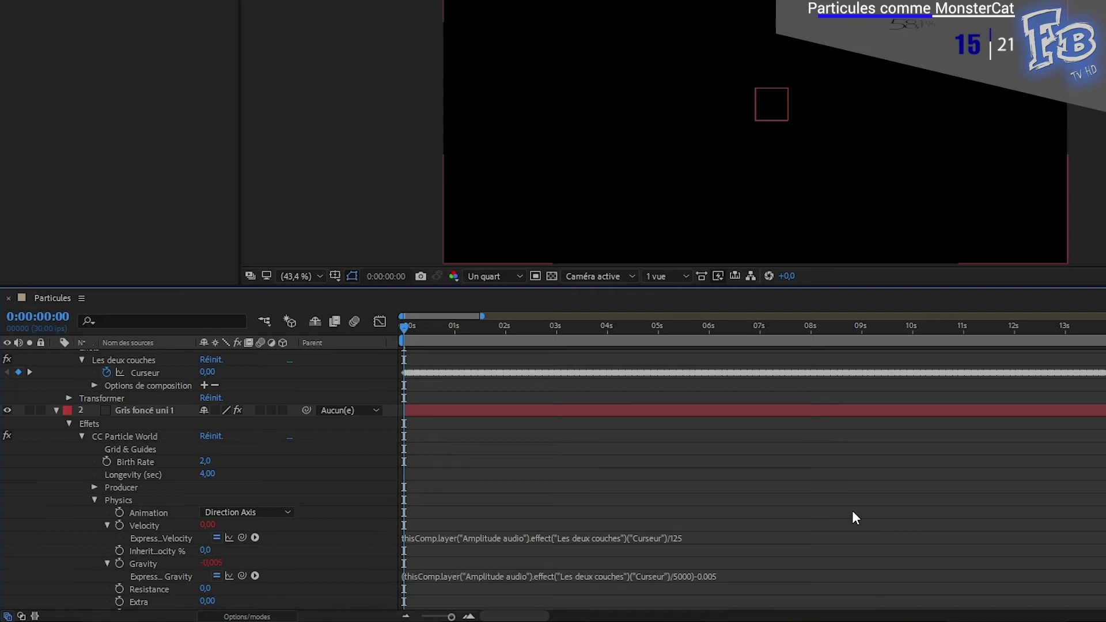
key(space)
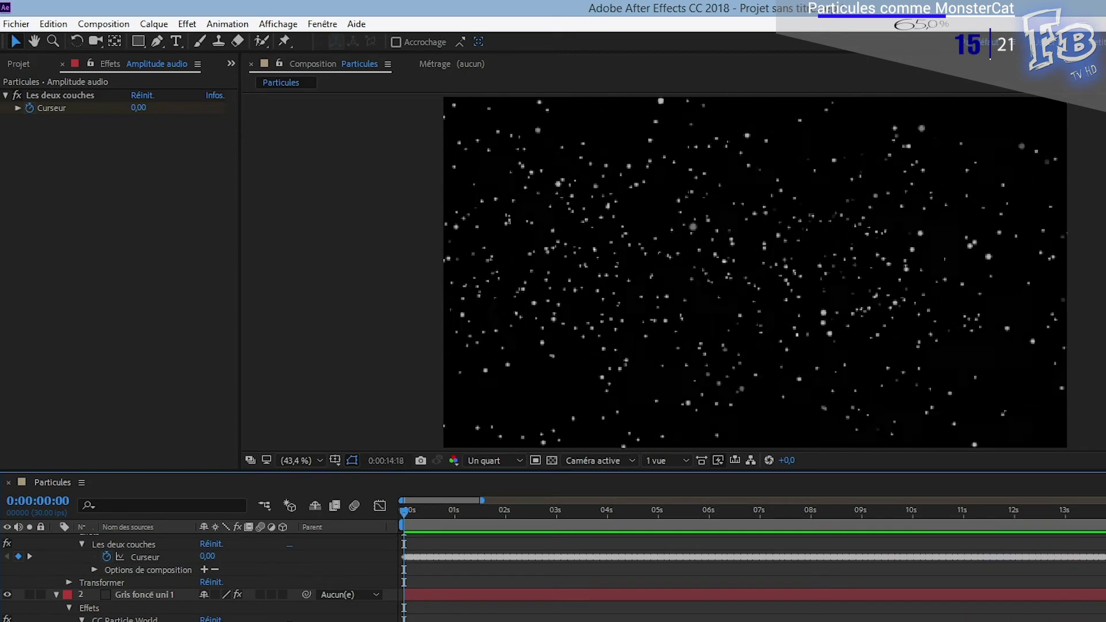
key(space)
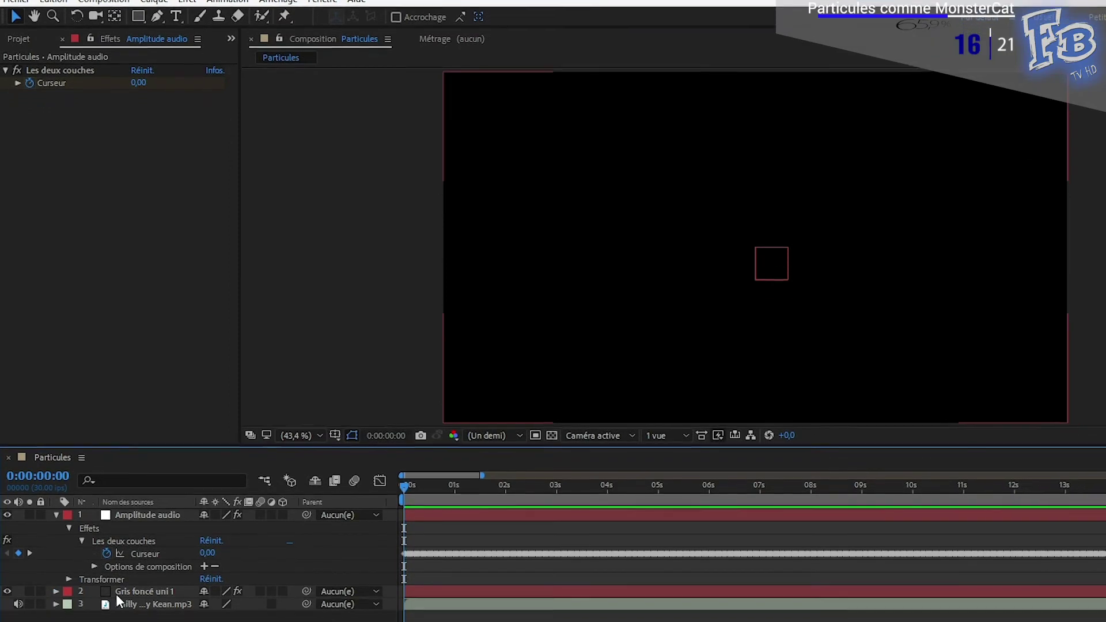
click(144, 594)
- Duplicate the particle layer, rename it Copie, and set its Birth Rate to 0
key(ctrl+d)
text(Copie)
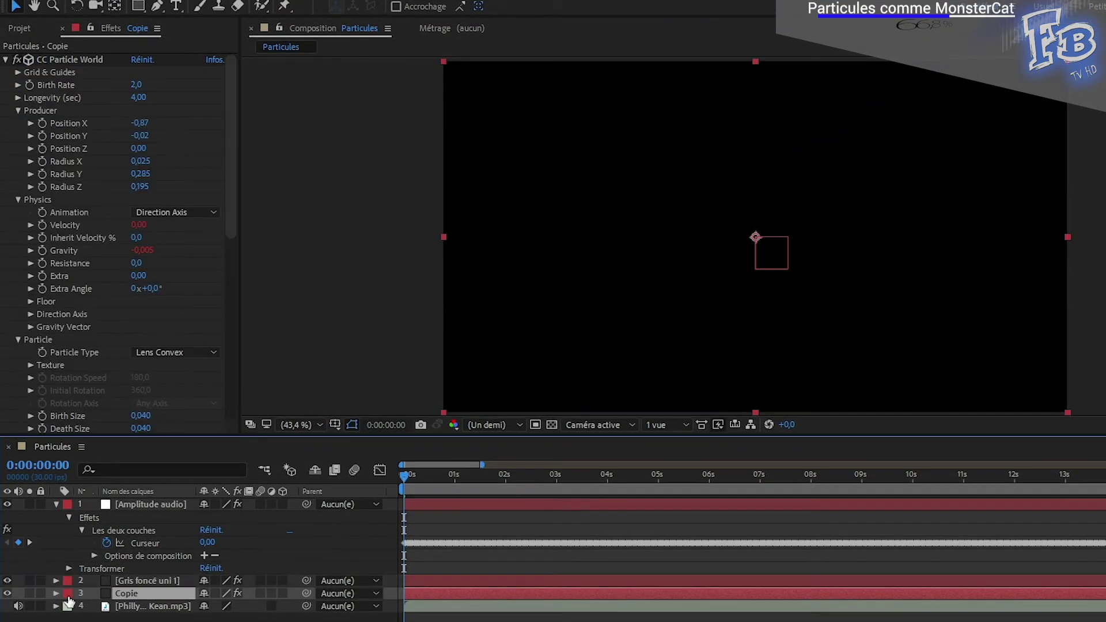
key(Return)
text(Copie)
click(56, 593)
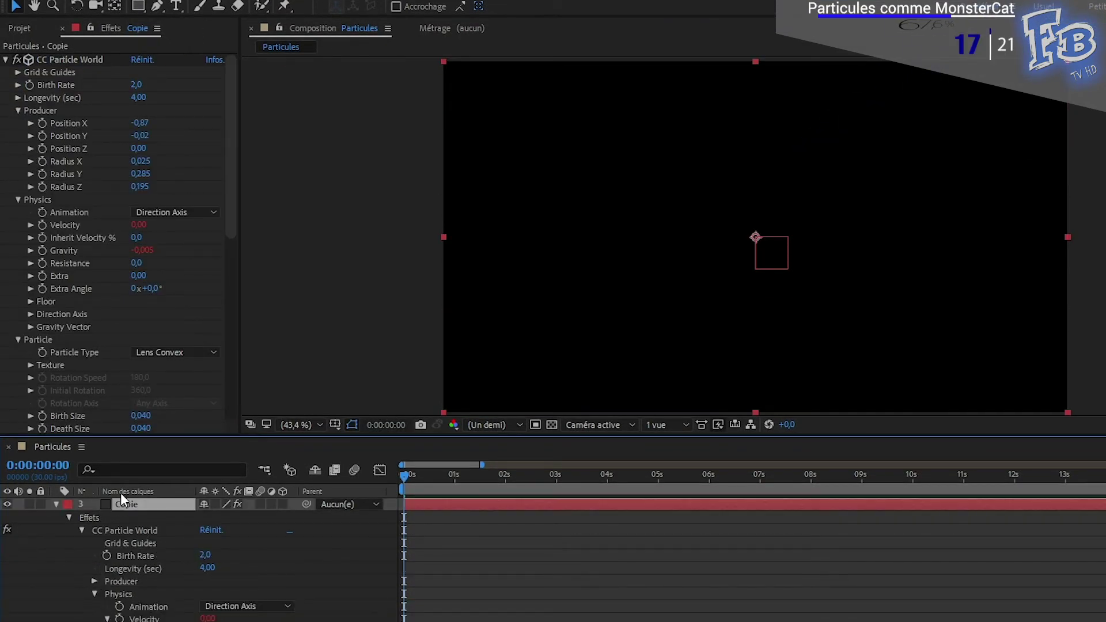
click(137, 85)
text(0.01)
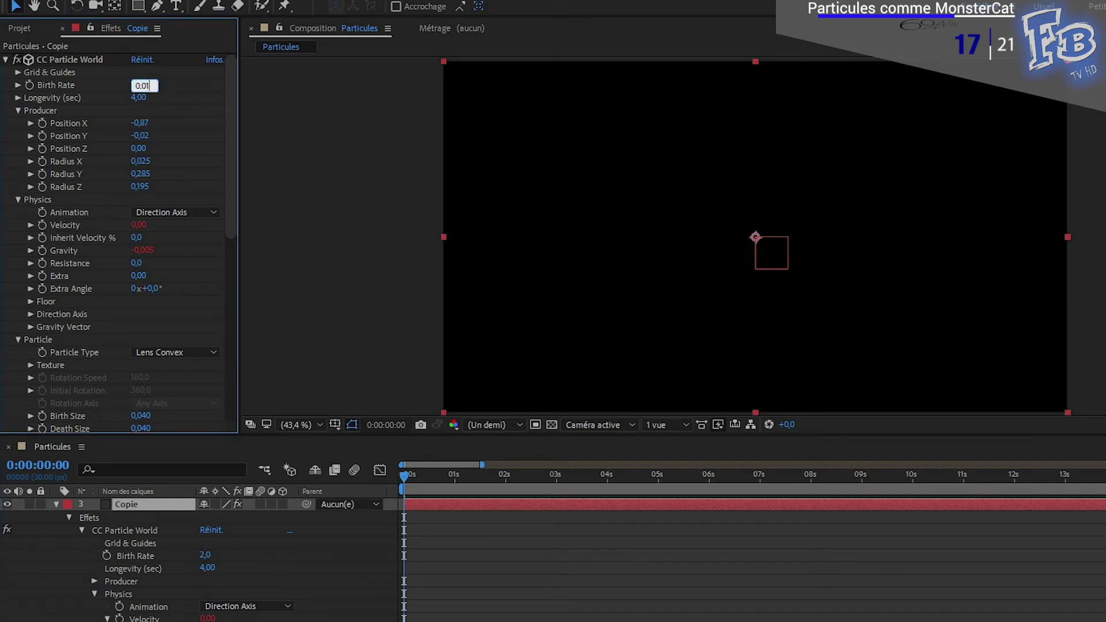
key(Return)
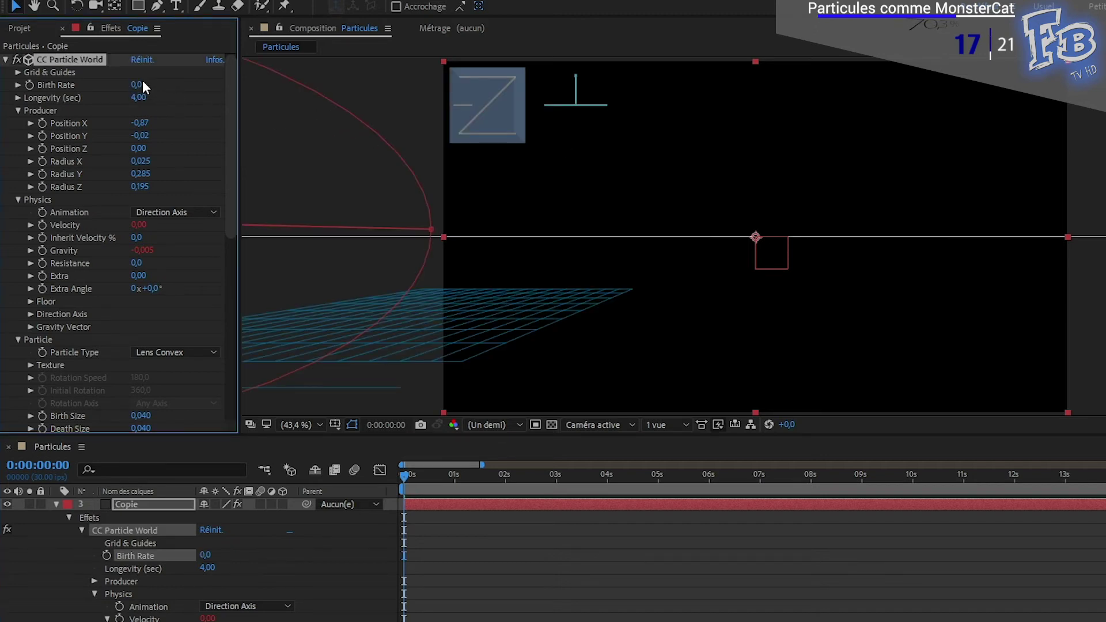
drag(143, 84, 168, 95)
text(0)
click(174, 87)
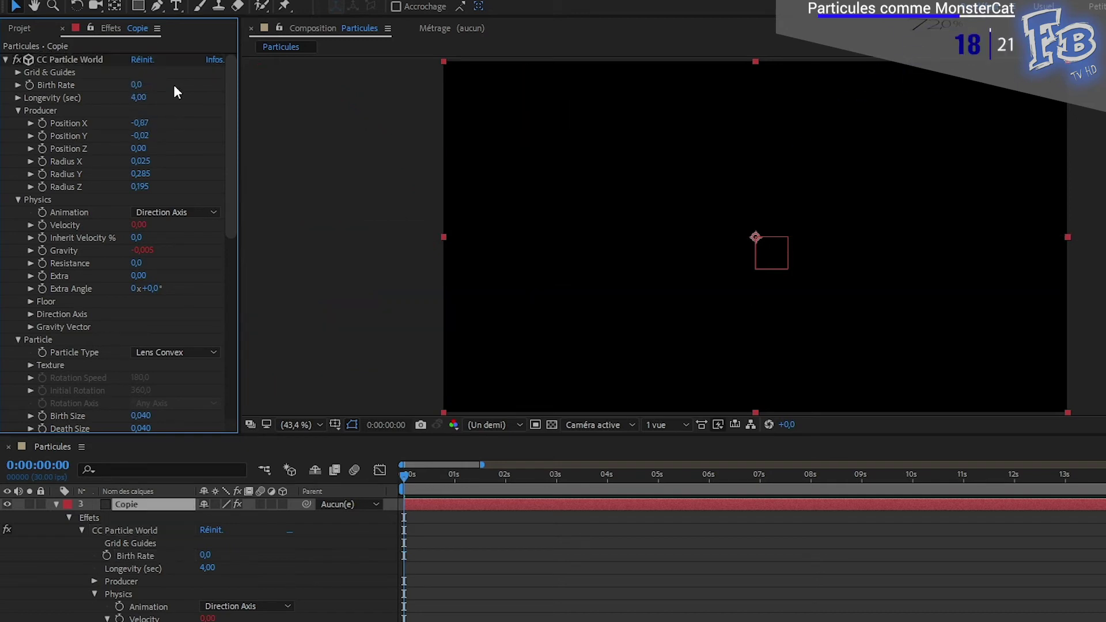
- Set producer Radius X 0,075, Y 2,125, Z 0 and Particle Type Line
click(140, 161)
text(0.07)
key(Tab)
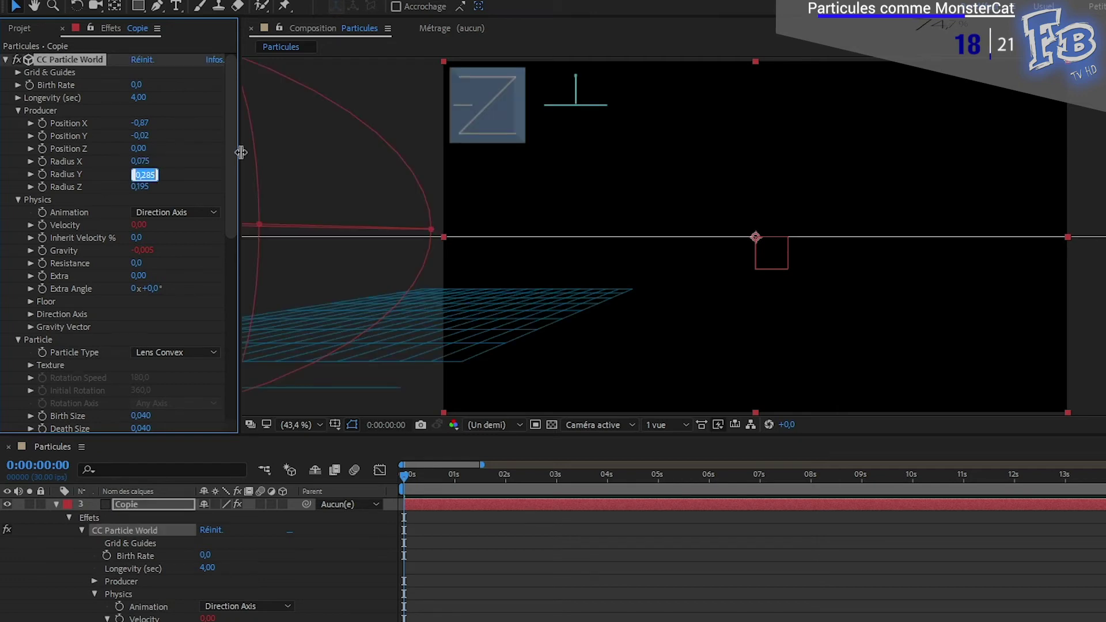
text(2)
key(Tab)
text(0)
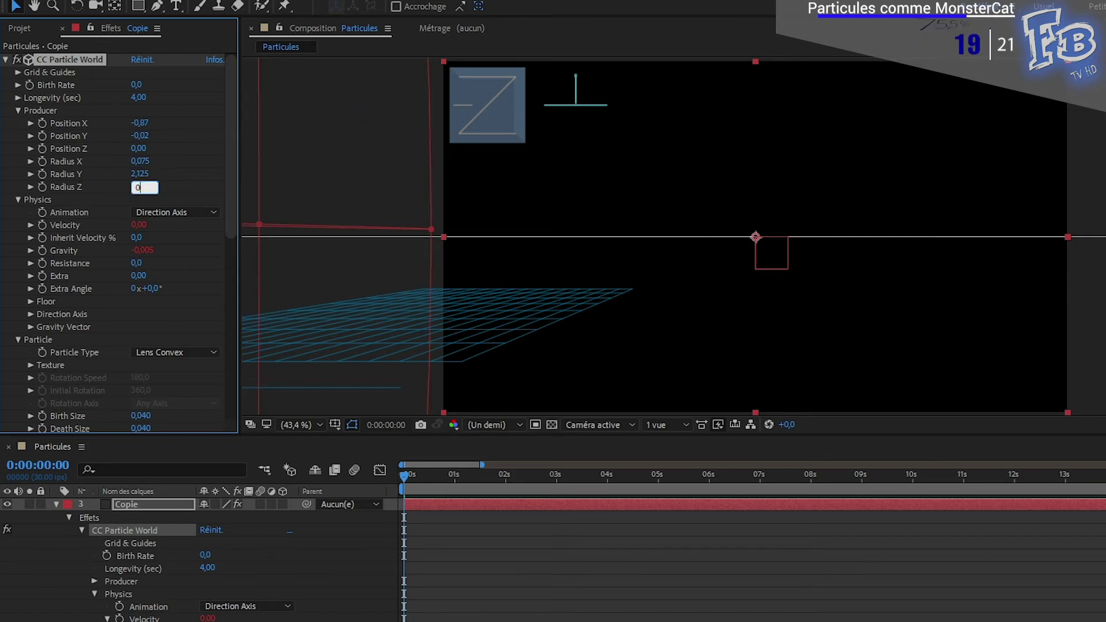
key(Tab)
click(177, 353)
click(178, 371)
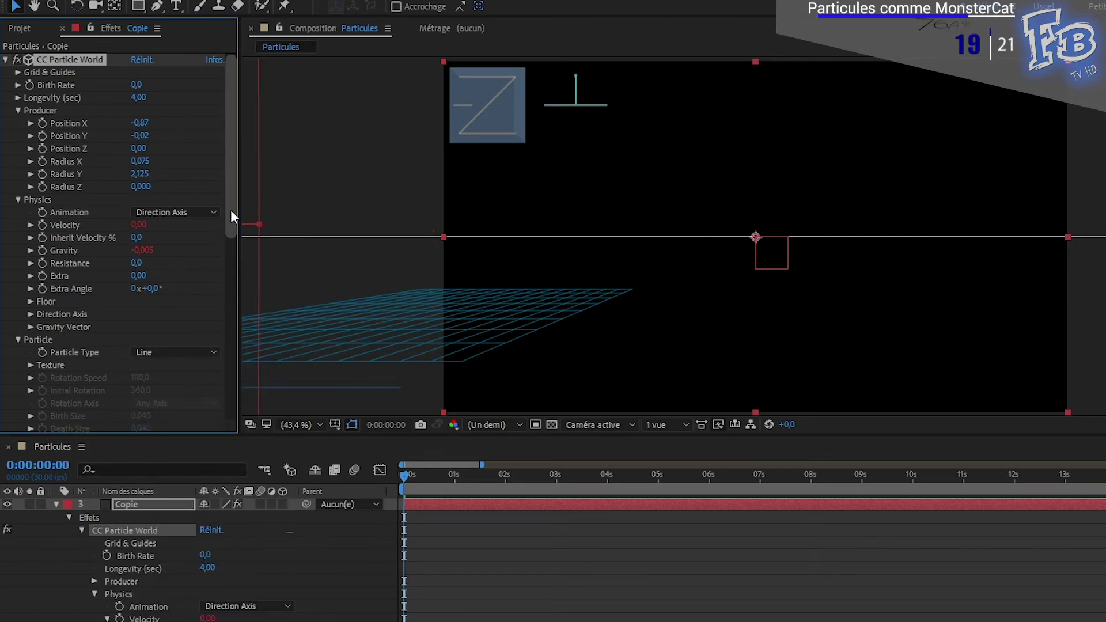
- Raise Copie's Max Opacity to 100 % and set the camera FOV to 113
scroll(231, 209, down, 5)
drag(143, 211, 207, 209)
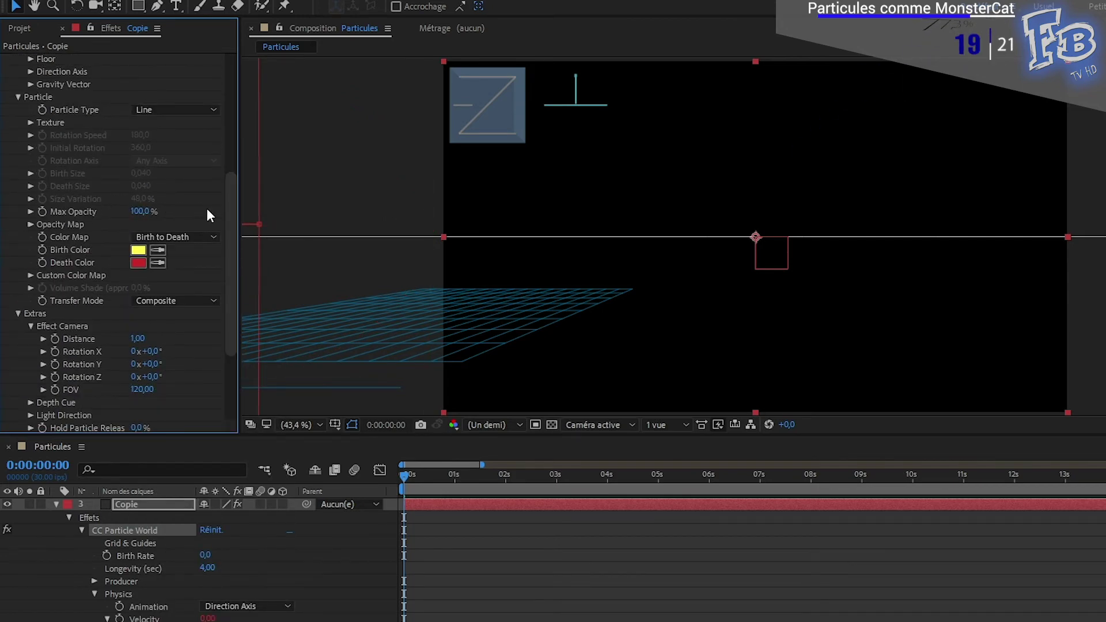
scroll(228, 248, down, 5)
click(141, 260)
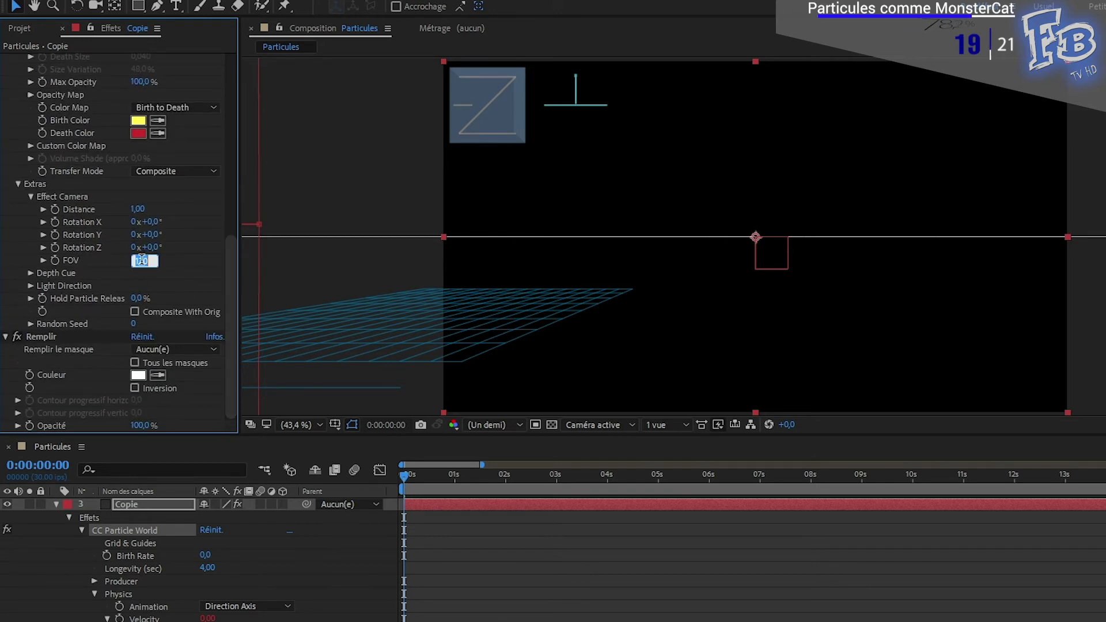
text(113)
key(Return)
- Change Copie's fill colour to yellow FFFF00
click(139, 375)
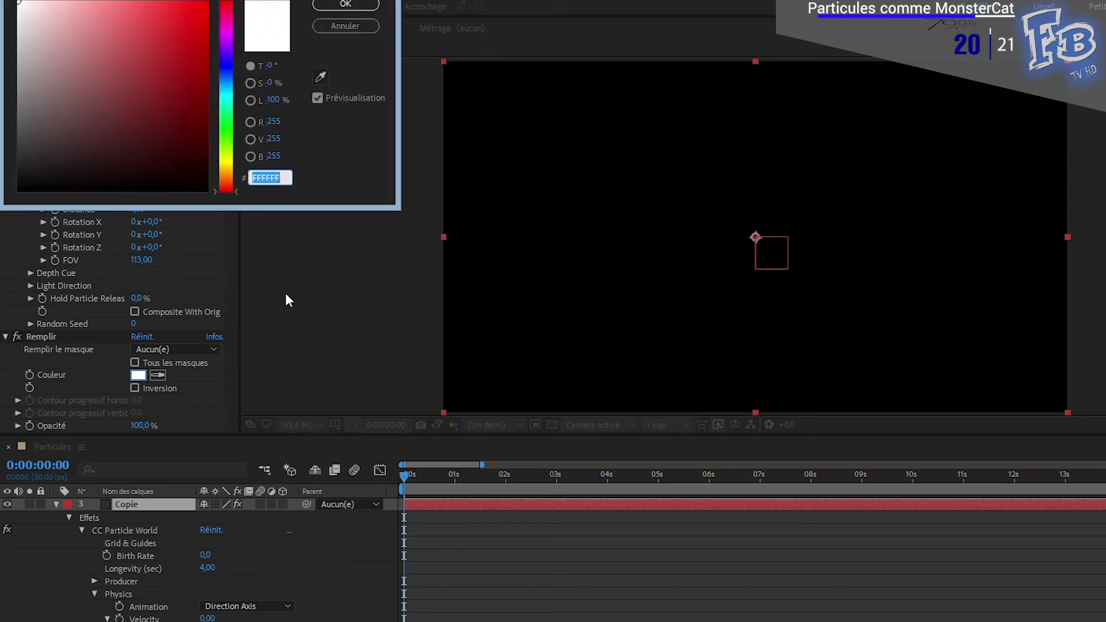
text(FFFF00)
key(Return)
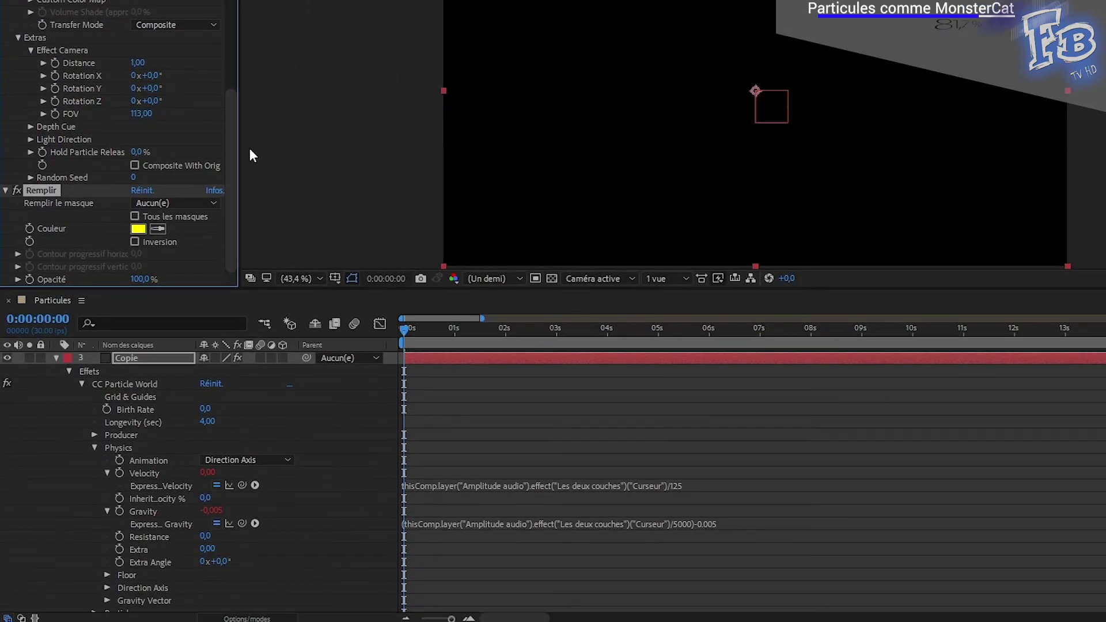
- Change the Gravity expression to (Curseur/1250)-0.020
click(682, 524)
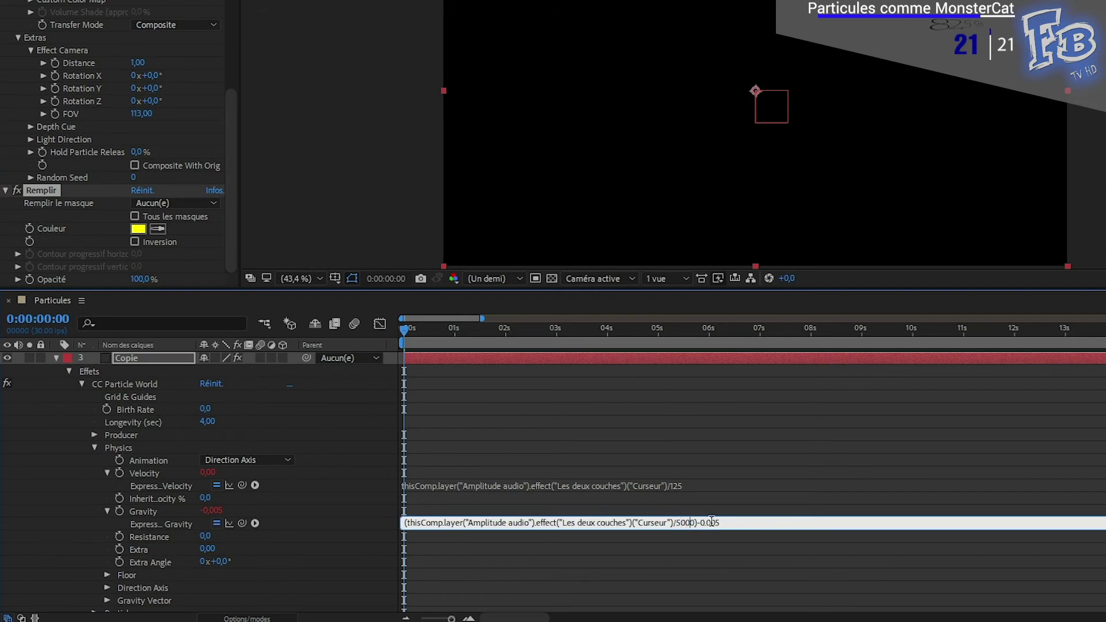
key(BackSpace)
key(BackSpace)
key(BackSpace)
text(125)
text(20)
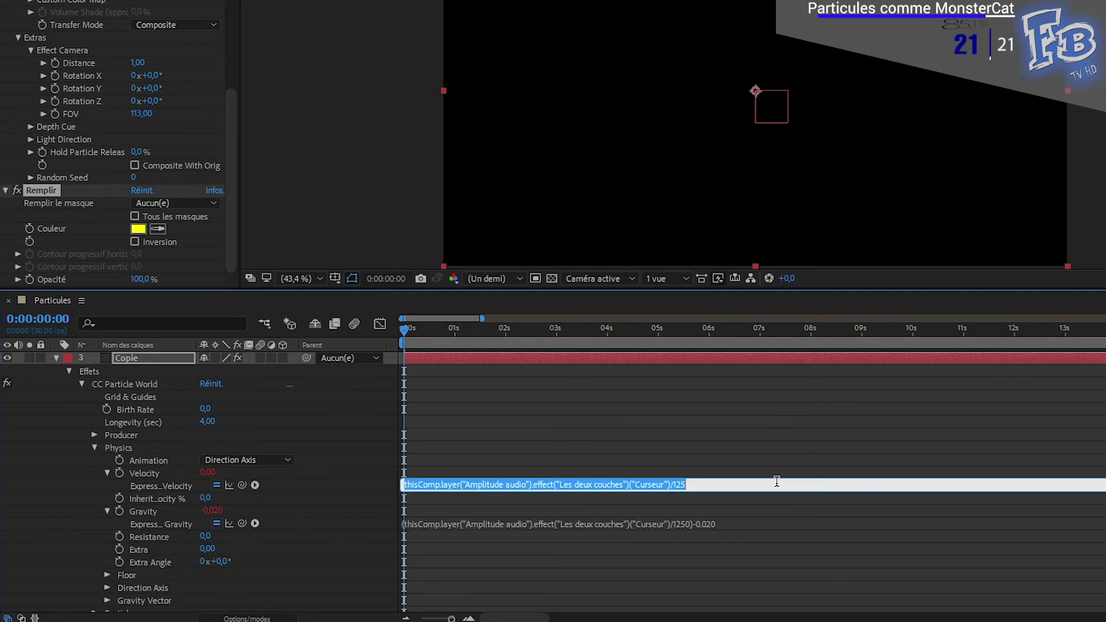
click(769, 483)
- Preview the white particles and yellow line streaks from about 1:34
click(733, 446)
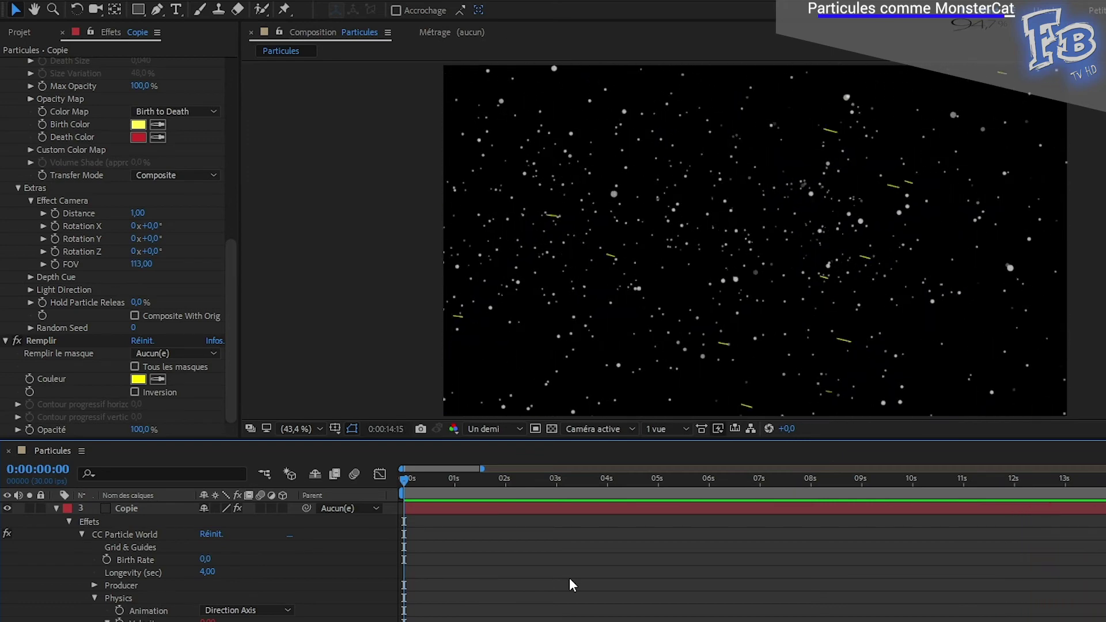
click(762, 479)
key(space)
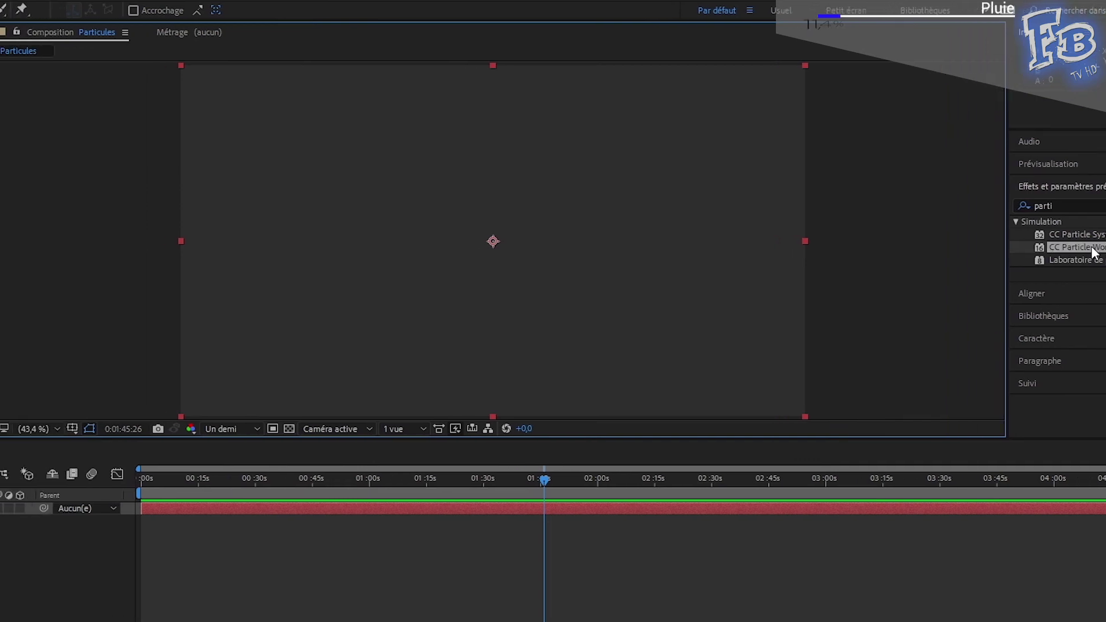
- Apply CC Particle World to the gray solid with Birth Rate 1 and Longevity 5 seconds
drag(1025, 247, 641, 284)
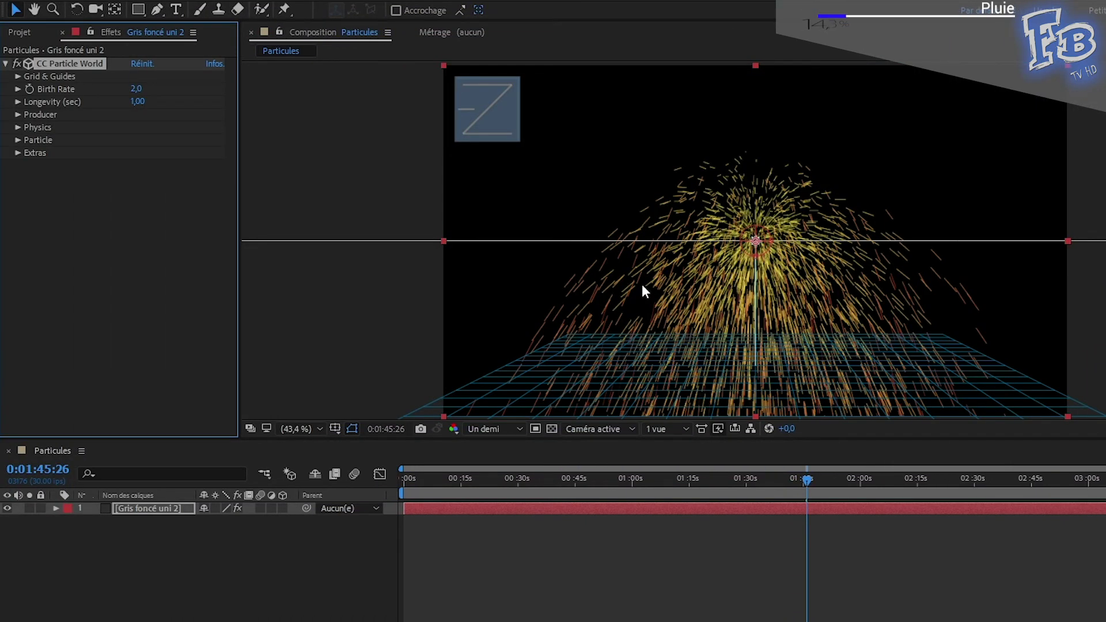
click(137, 90)
key(Tab)
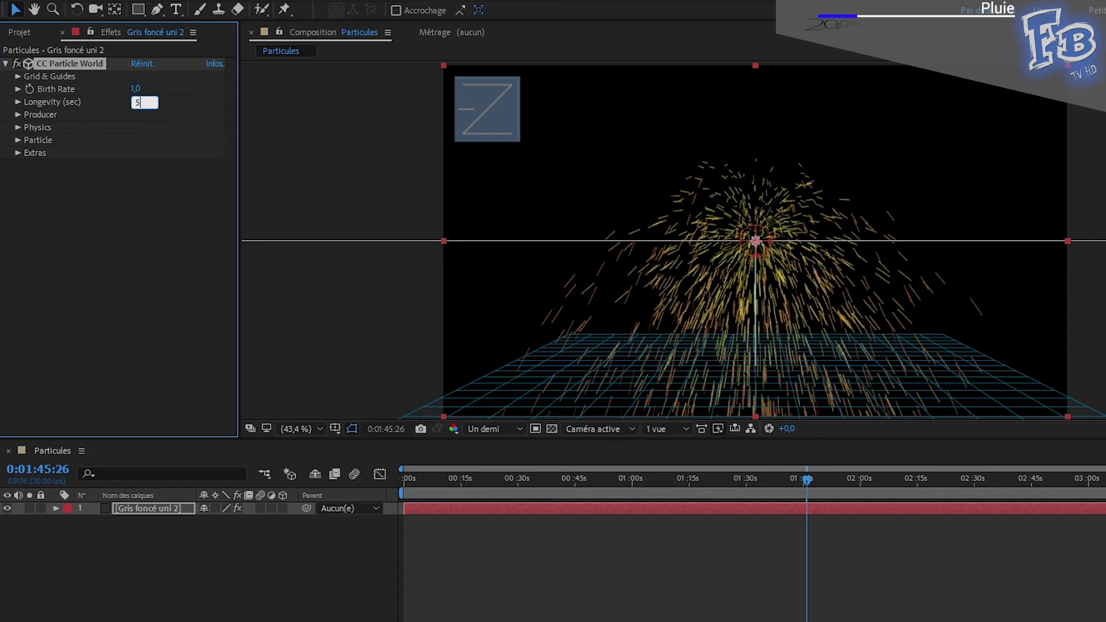
key(Return)
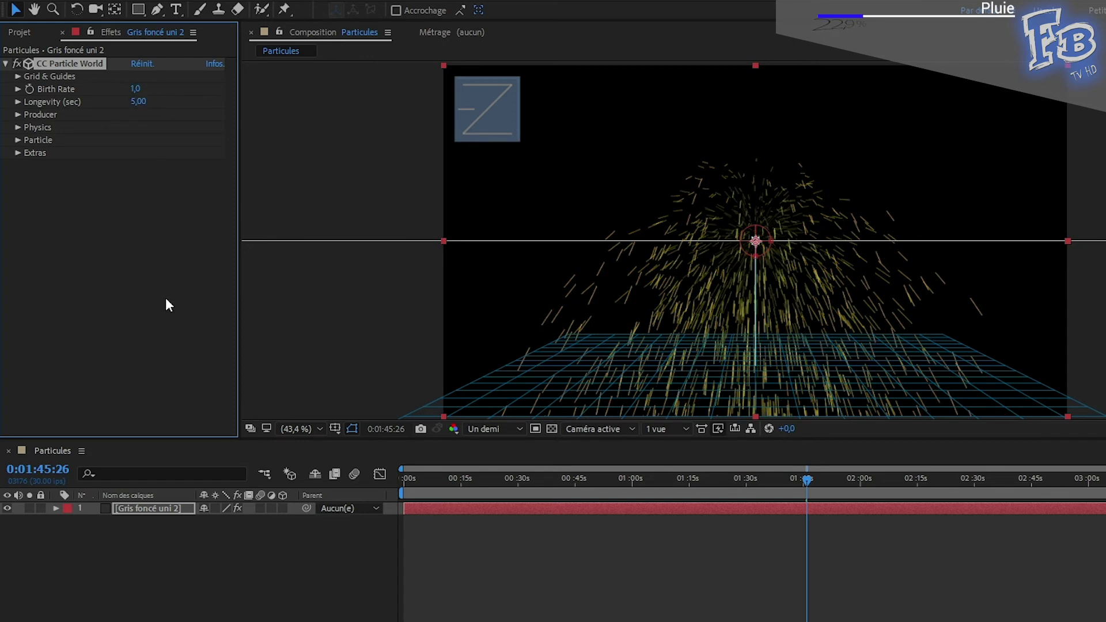
- Raise the emitter to Position Y -0,33 and slow Velocity to 0,10
click(18, 114)
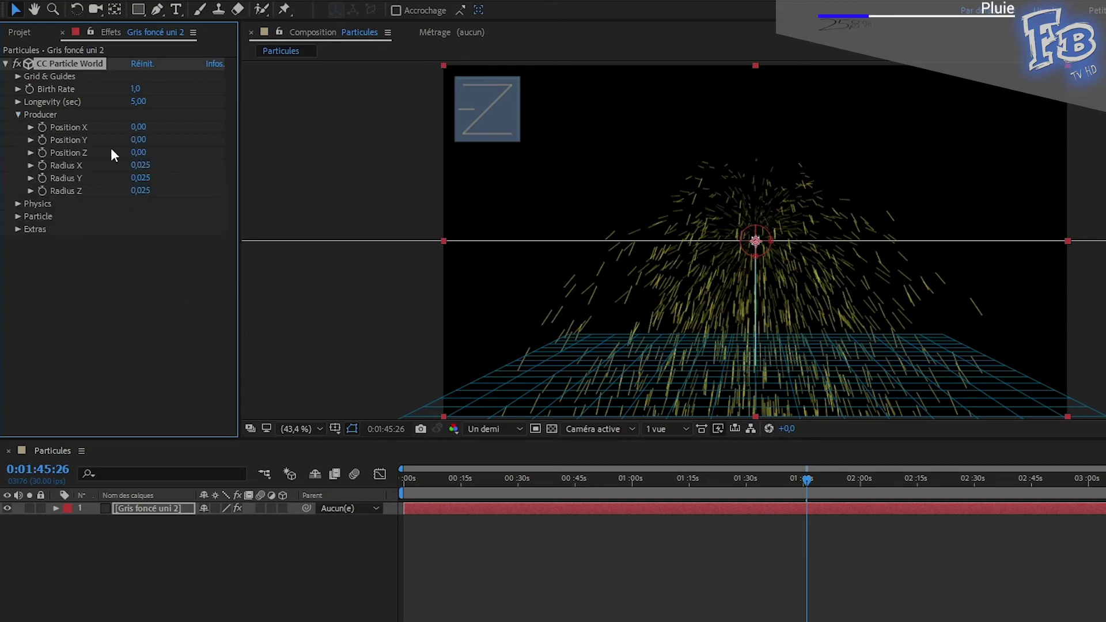
drag(138, 139, 115, 138)
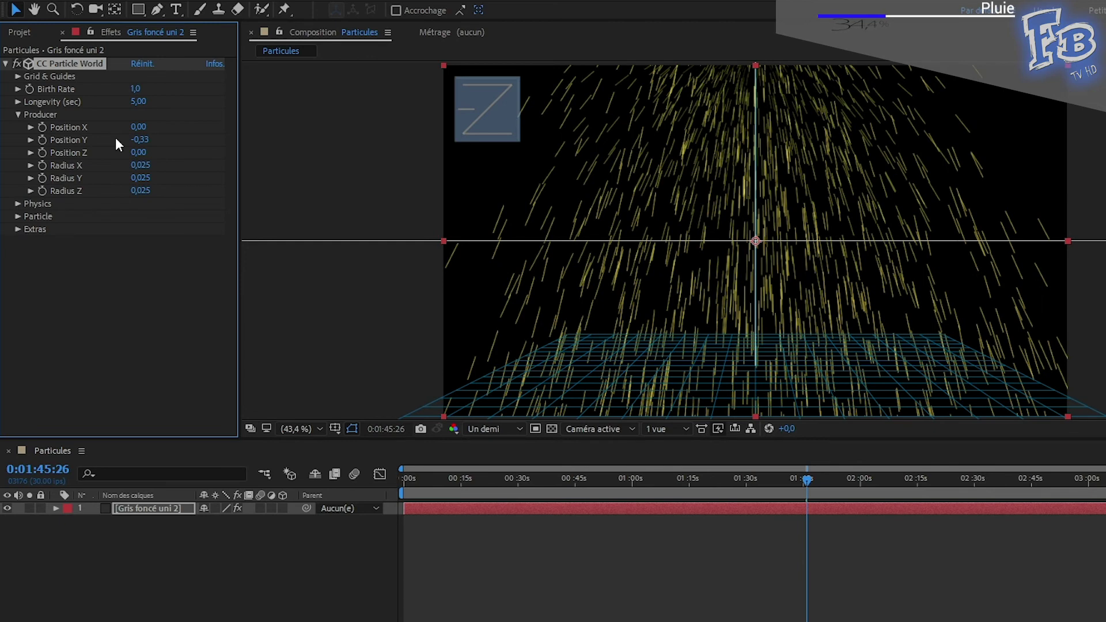
click(18, 204)
text(0,)
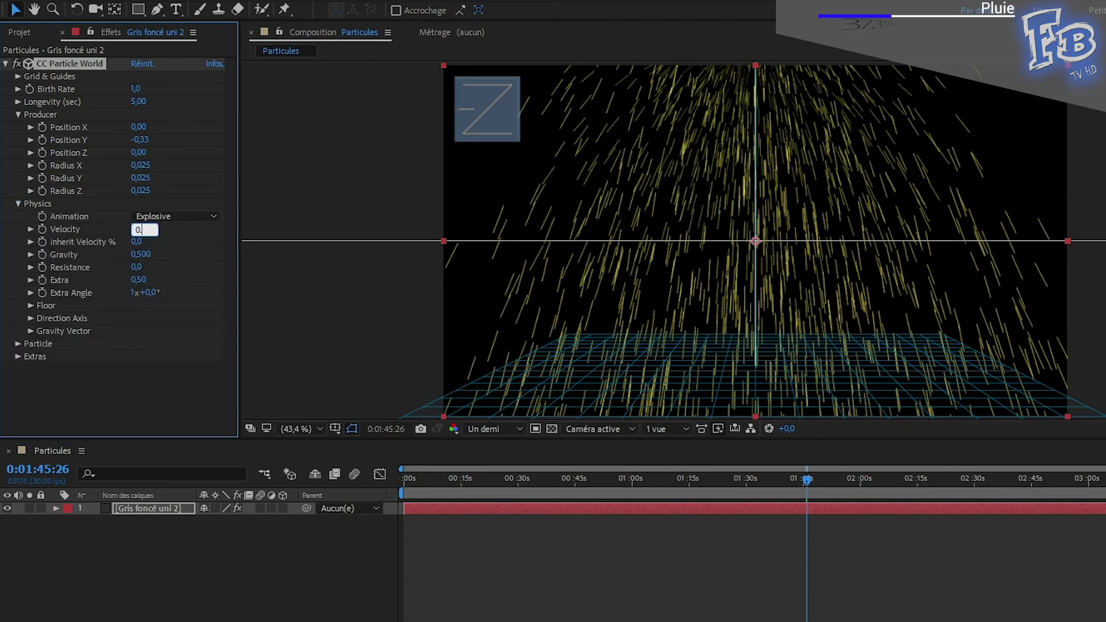
text(10)
key(Return)
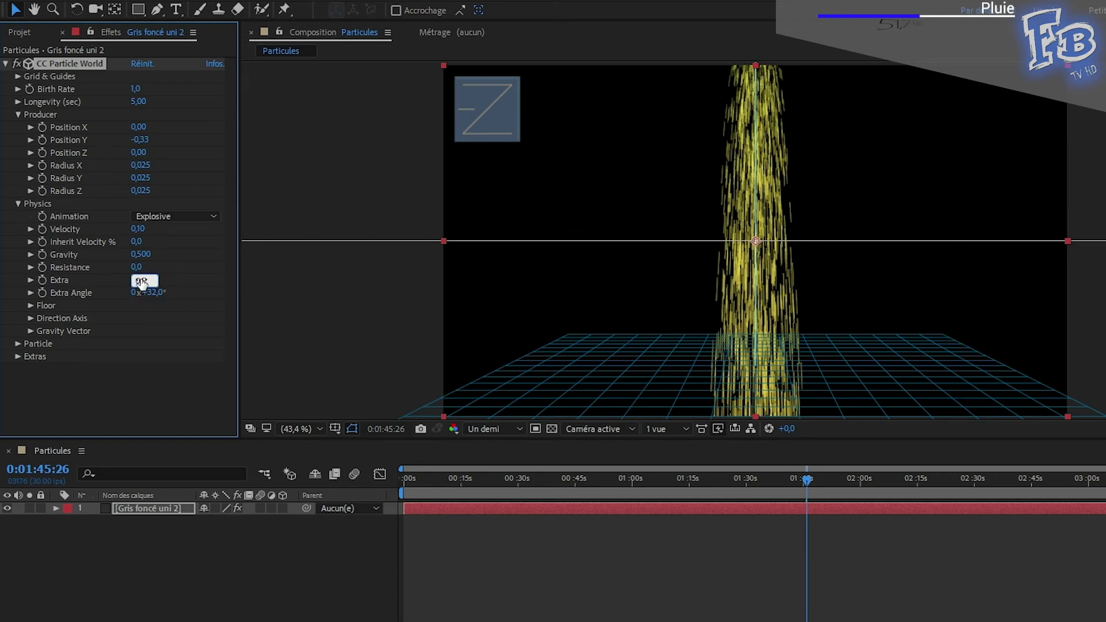
- Set the particles' Death Color to white and adjust Max Opacity
click(18, 344)
scroll(21, 340, down, 5)
click(138, 379)
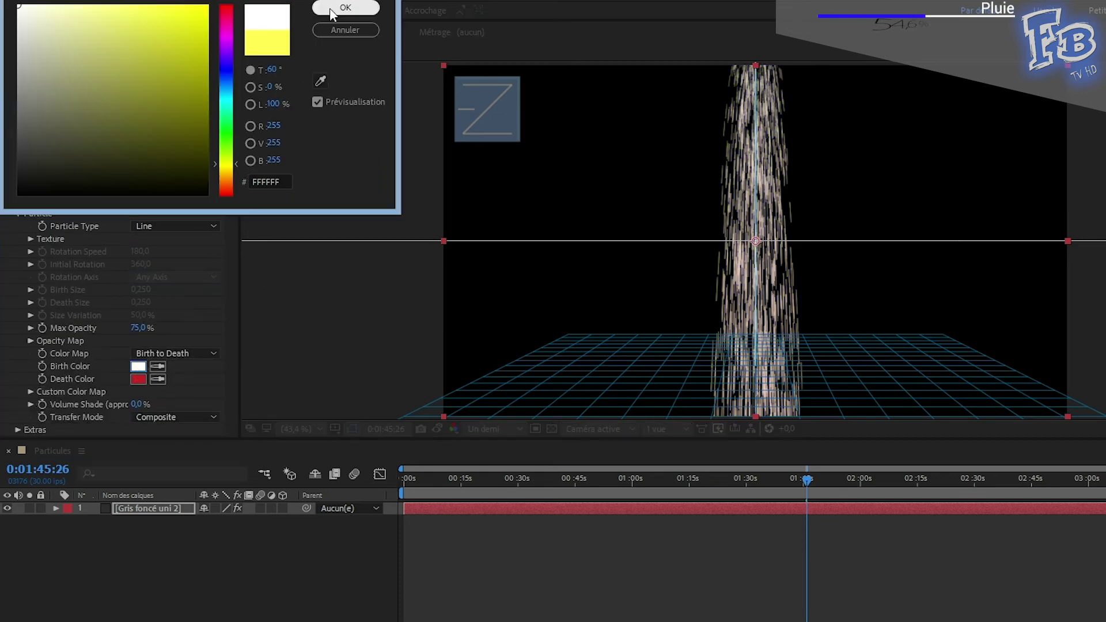
key(Return)
click(139, 328)
text(100)
key(Return)
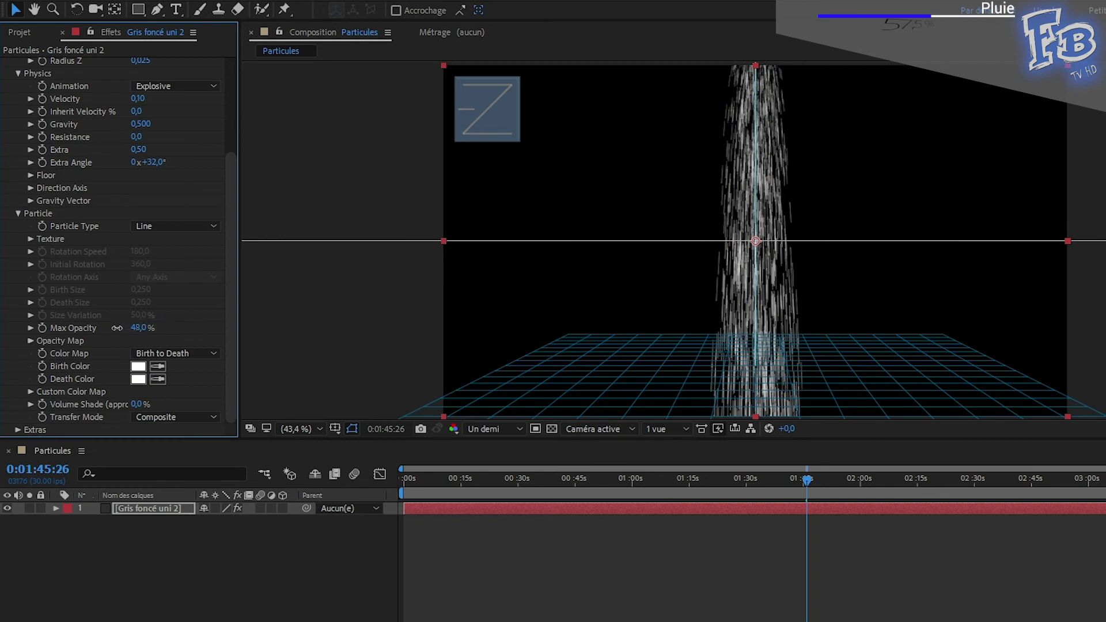
- Widen Radius X to 0,615, stretch Radius Z, and zero Extra and Extra Angle
scroll(141, 165, up, 5)
drag(146, 165, 185, 164)
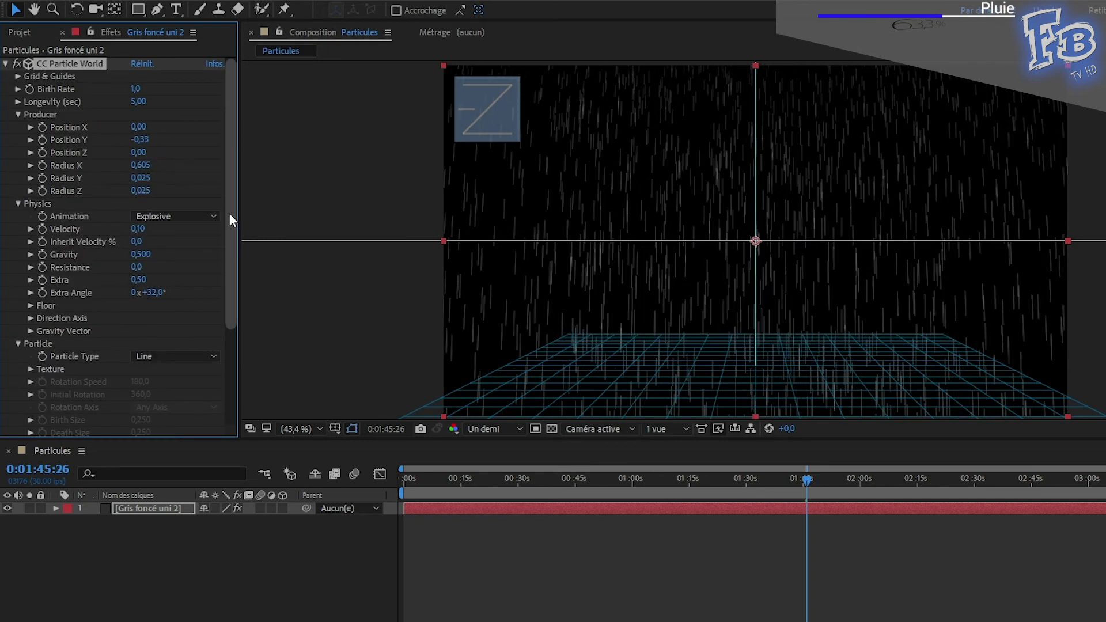
drag(229, 213, 243, 327)
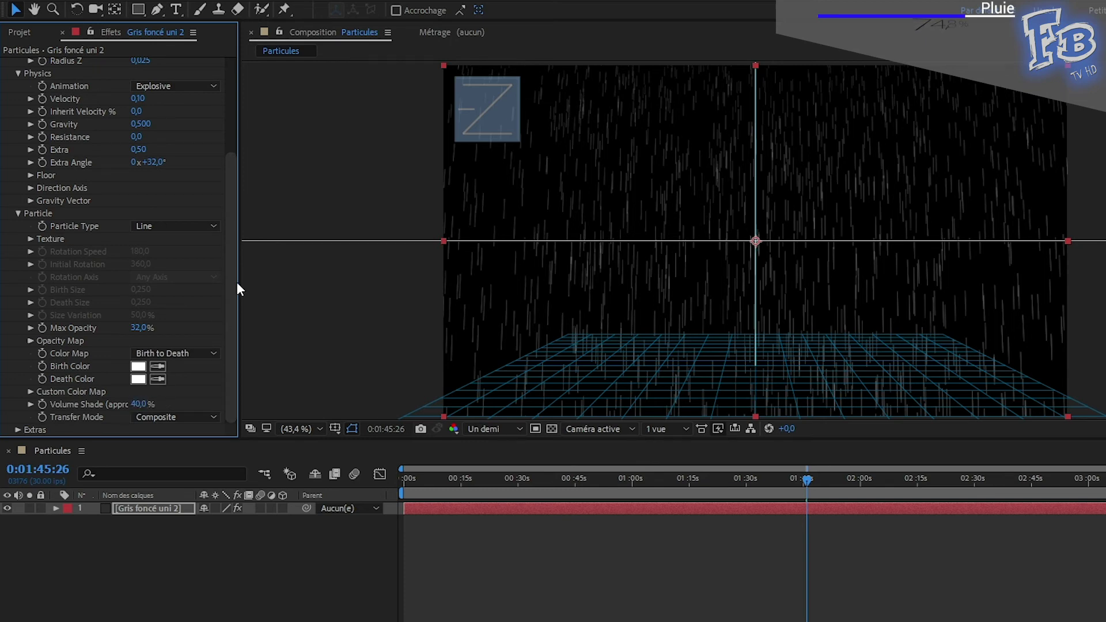
click(272, 327)
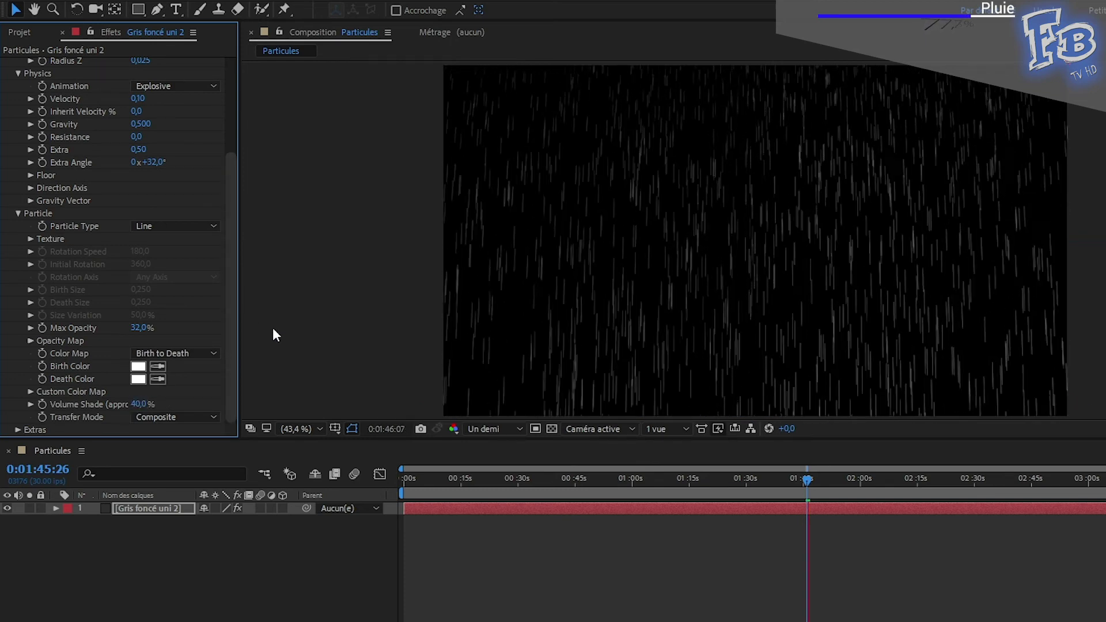
scroll(116, 230, up, 3)
drag(141, 190, 220, 189)
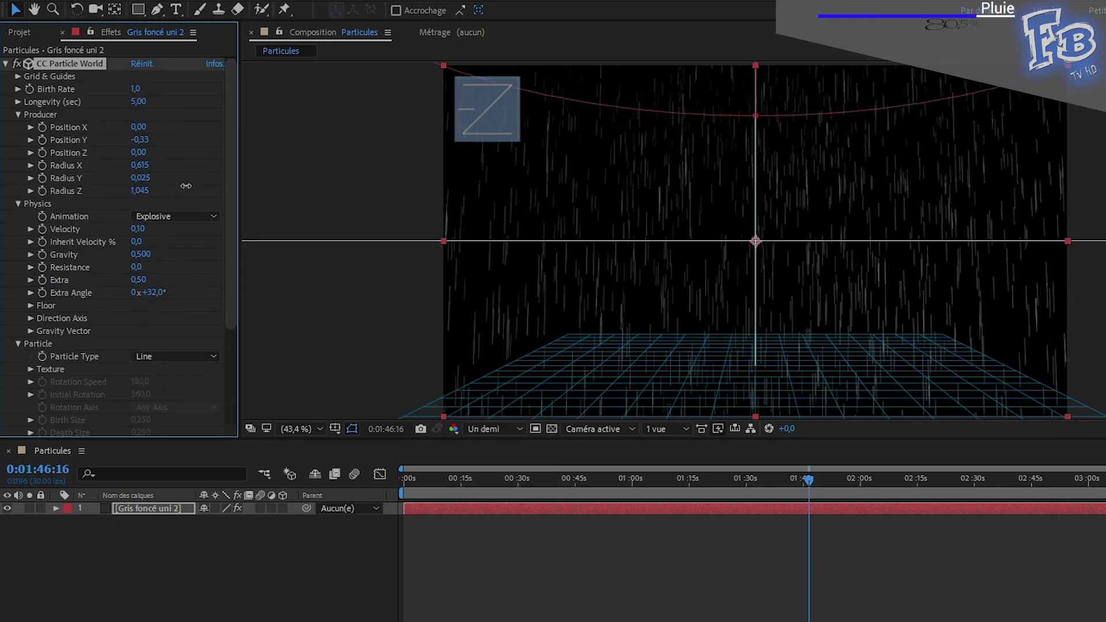
drag(140, 165, 188, 165)
drag(151, 292, 127, 258)
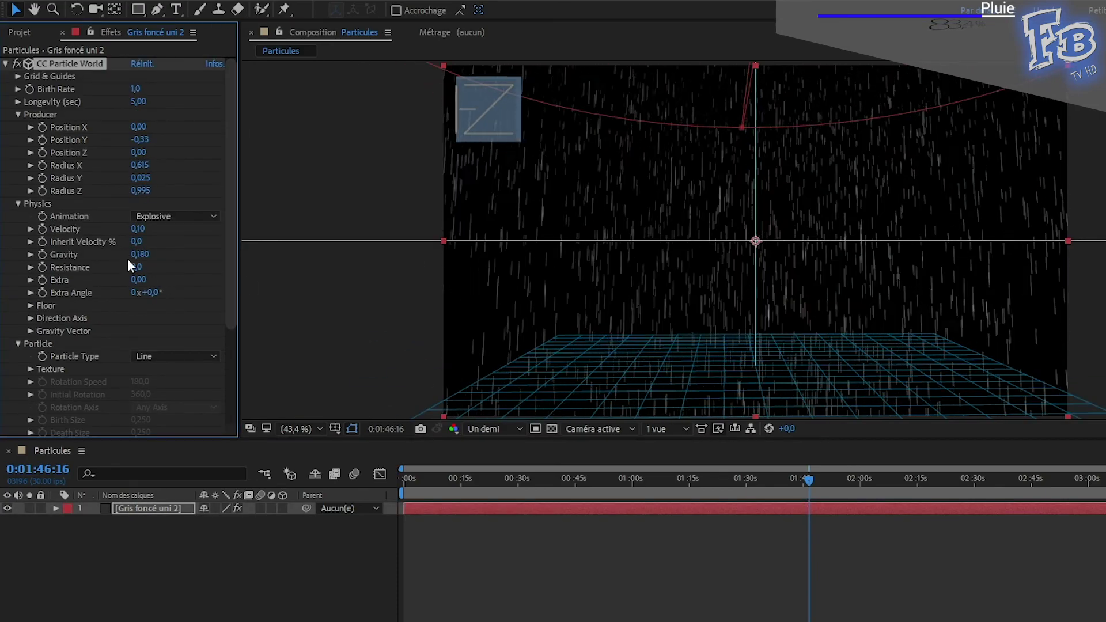
click(282, 258)
- Narrow the Effect Camera field of view to 79,20
scroll(229, 300, down, 5)
click(31, 366)
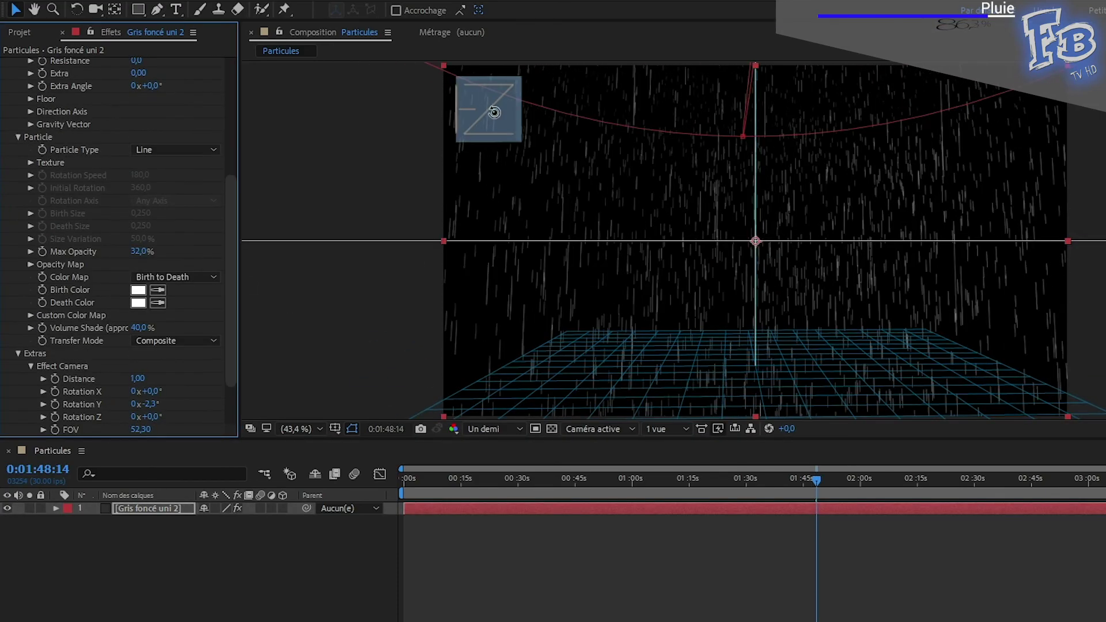
drag(492, 112, 493, 114)
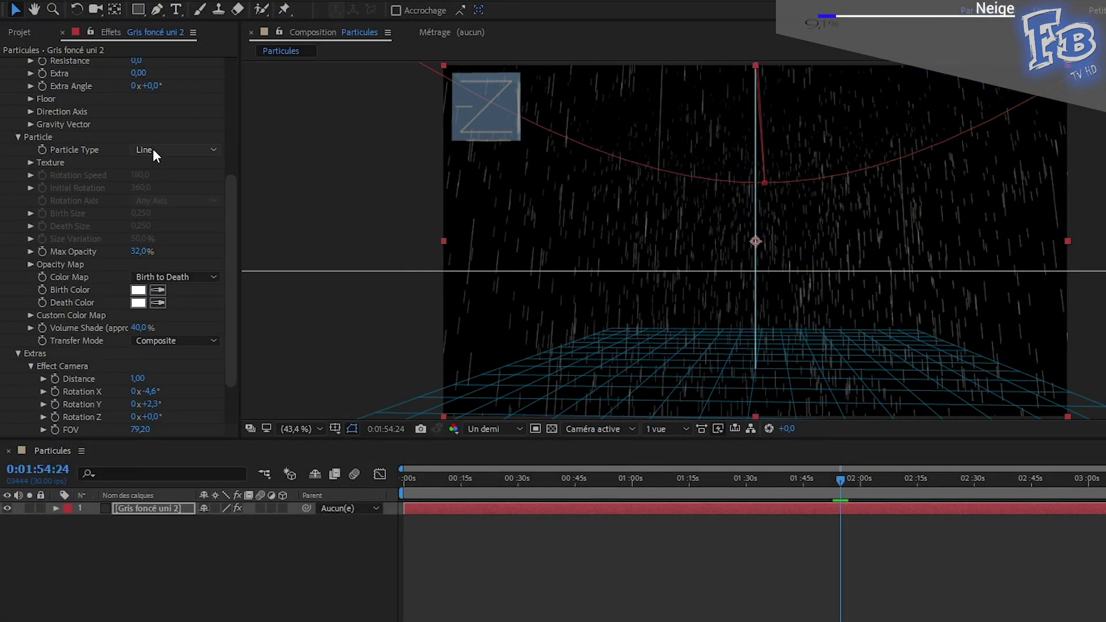
- Change the Particle Type to Faded Sphere
click(151, 149)
click(170, 220)
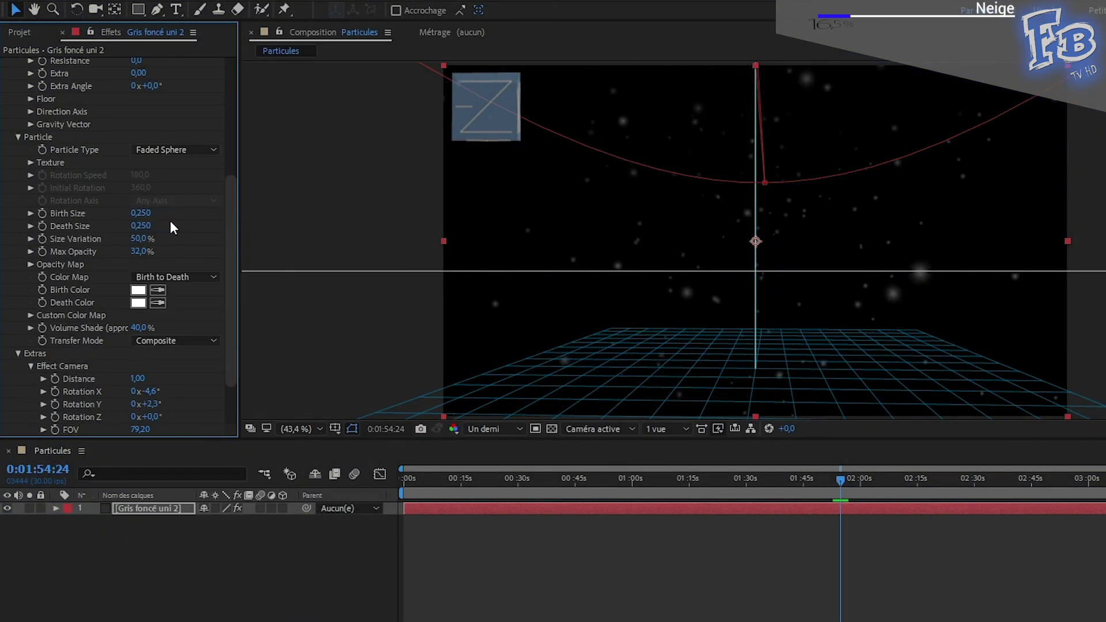
drag(445, 479, 403, 480)
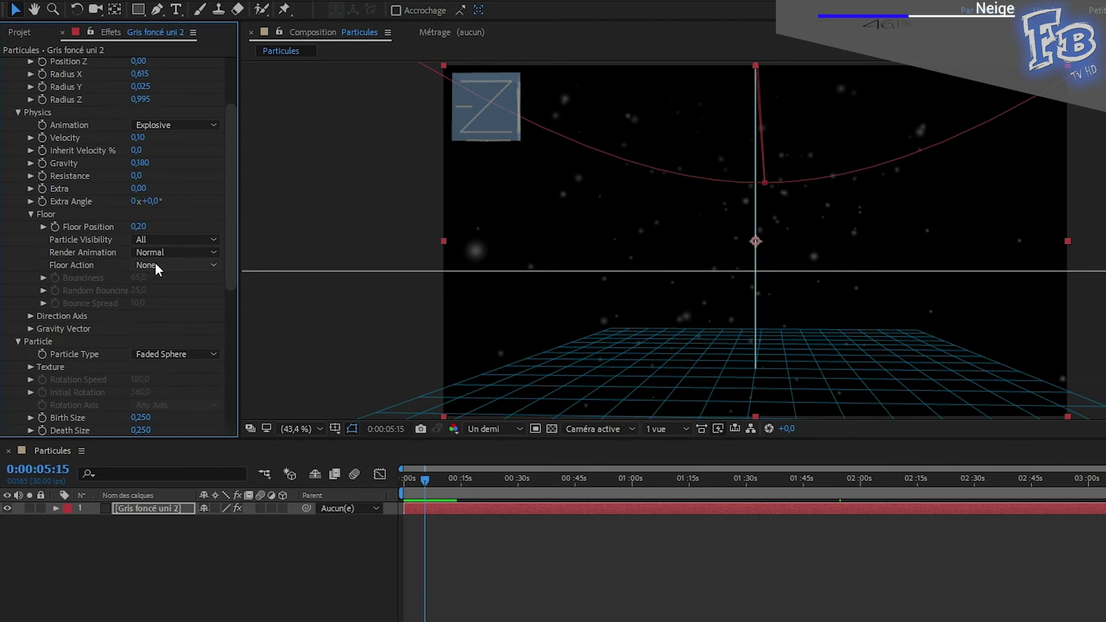
- Set Floor Action to Glue, lower Gravity, and preview the snow from the start
click(154, 264)
click(165, 314)
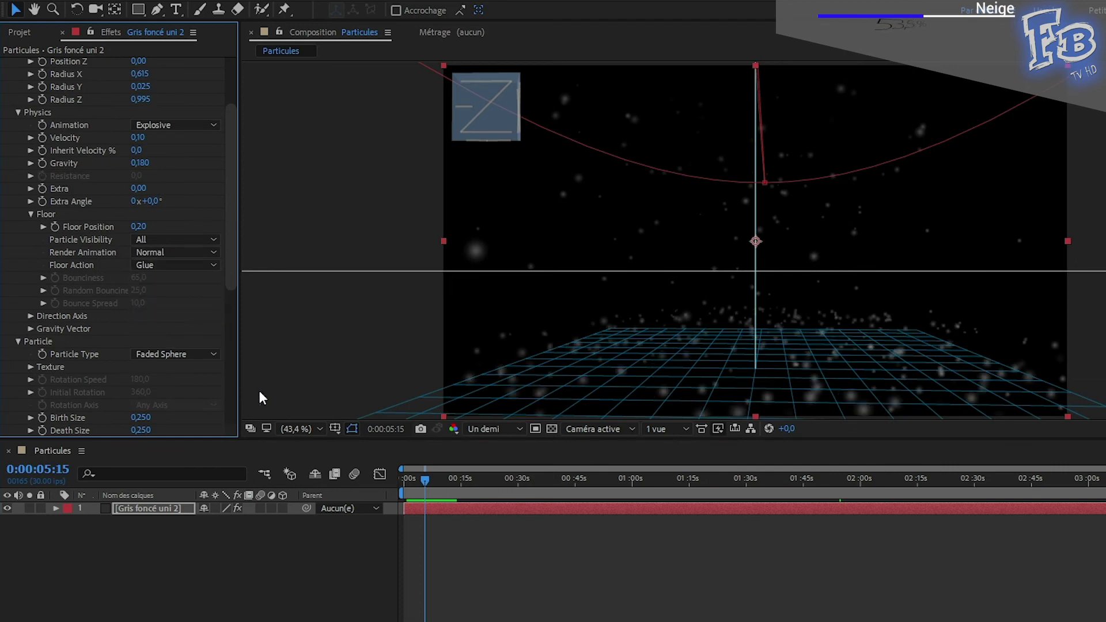
click(402, 476)
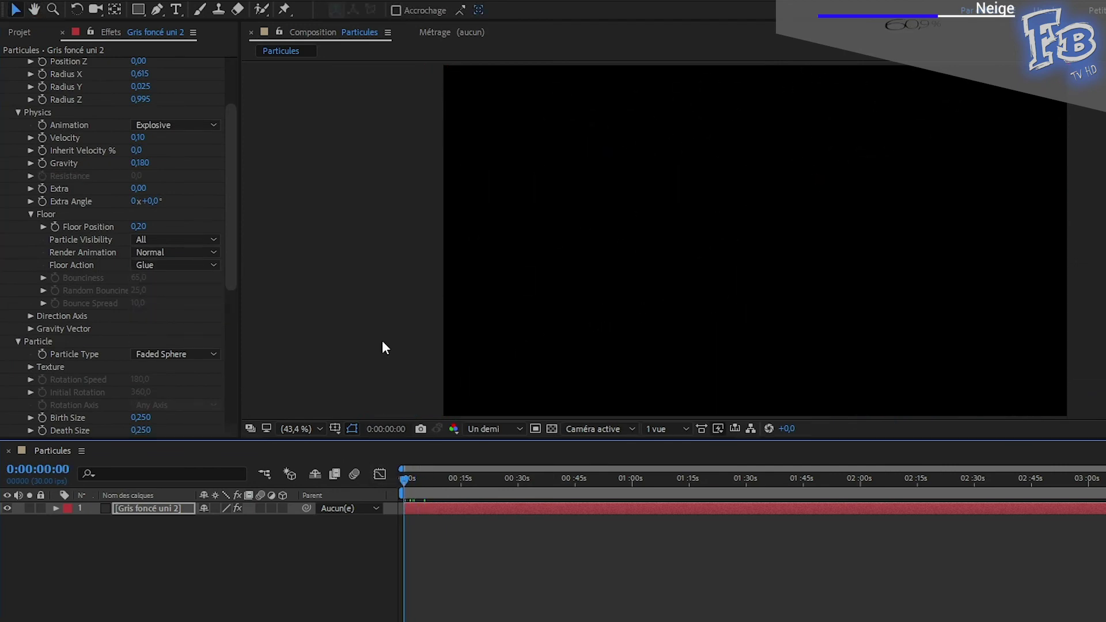
drag(145, 163, 137, 164)
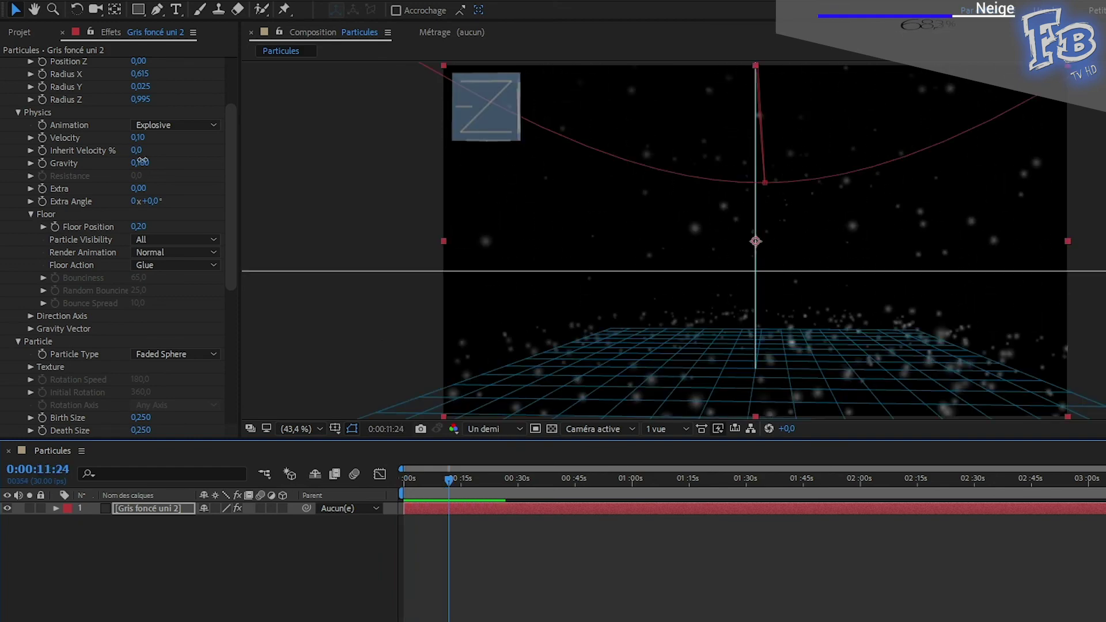
key(space)
drag(233, 92, 227, 232)
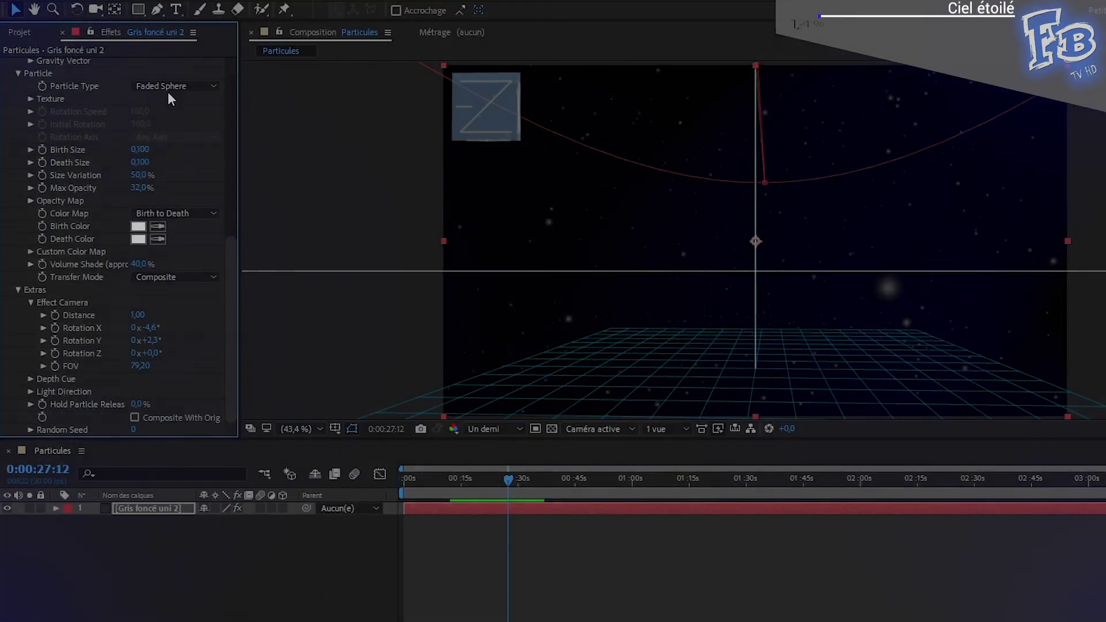
- Make the particles Star type with near-zero gravity (0,005), then preview the drifting stars
click(171, 91)
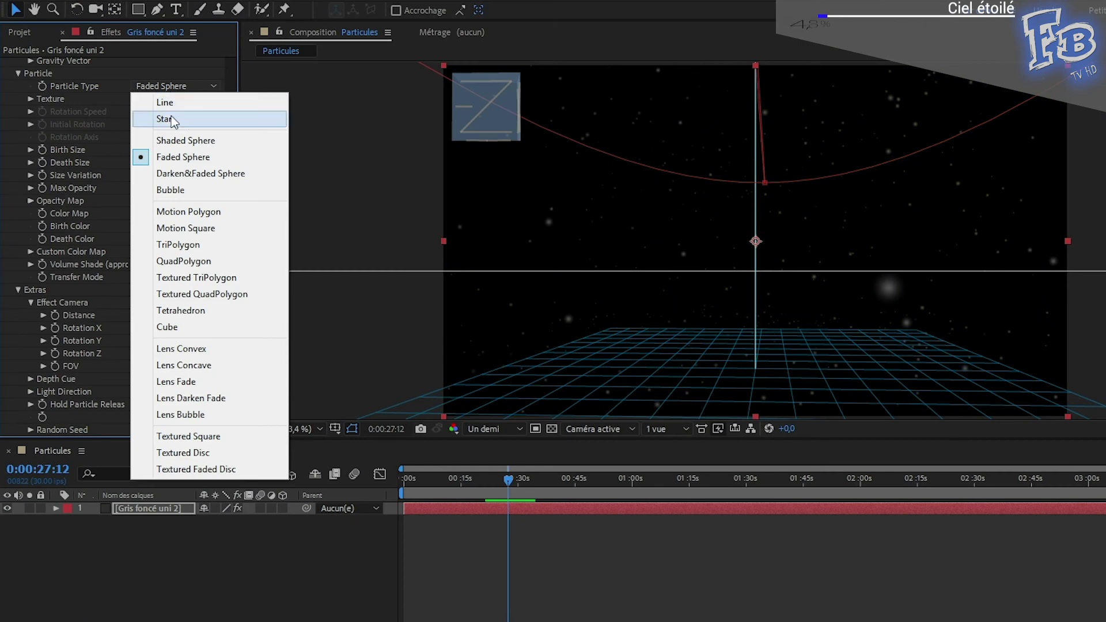
click(167, 117)
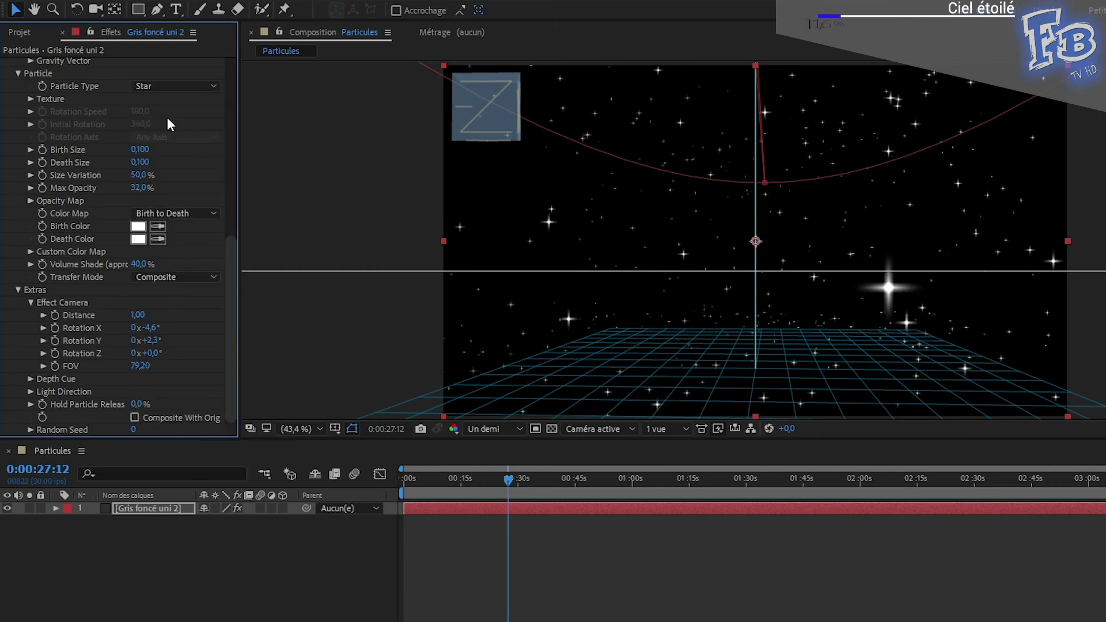
scroll(143, 245, up, 10)
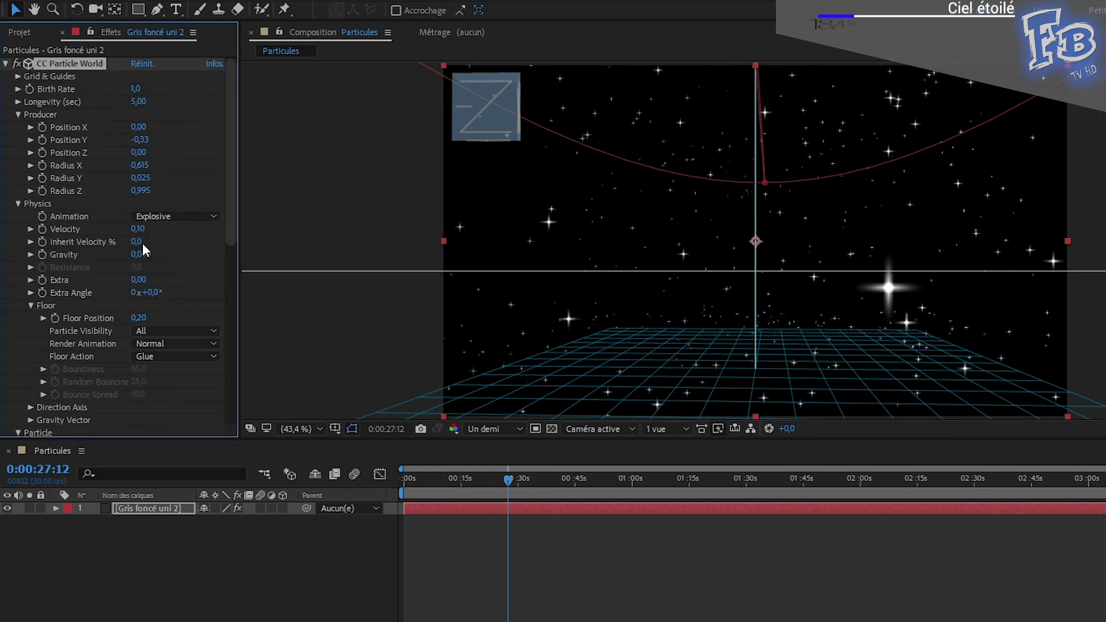
text(0.005)
key(Return)
click(347, 288)
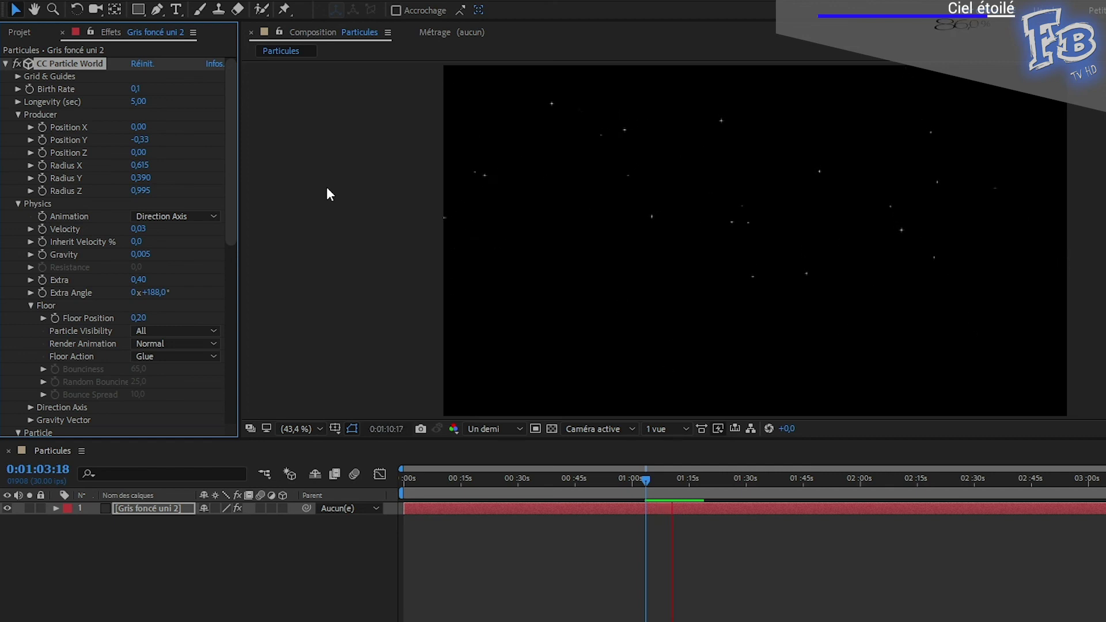
key(space)
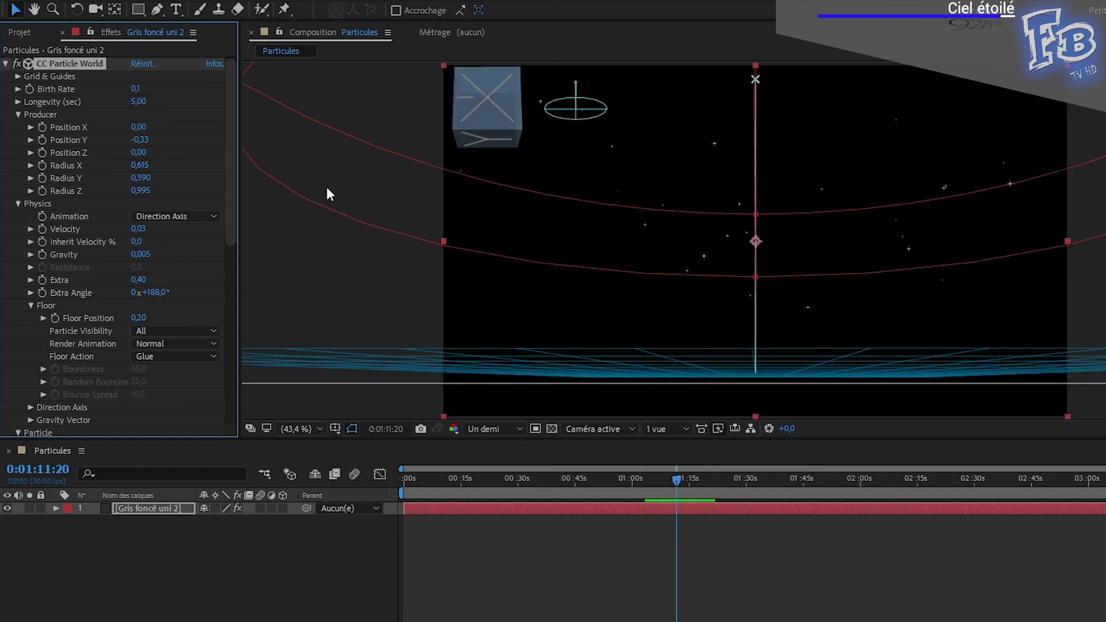